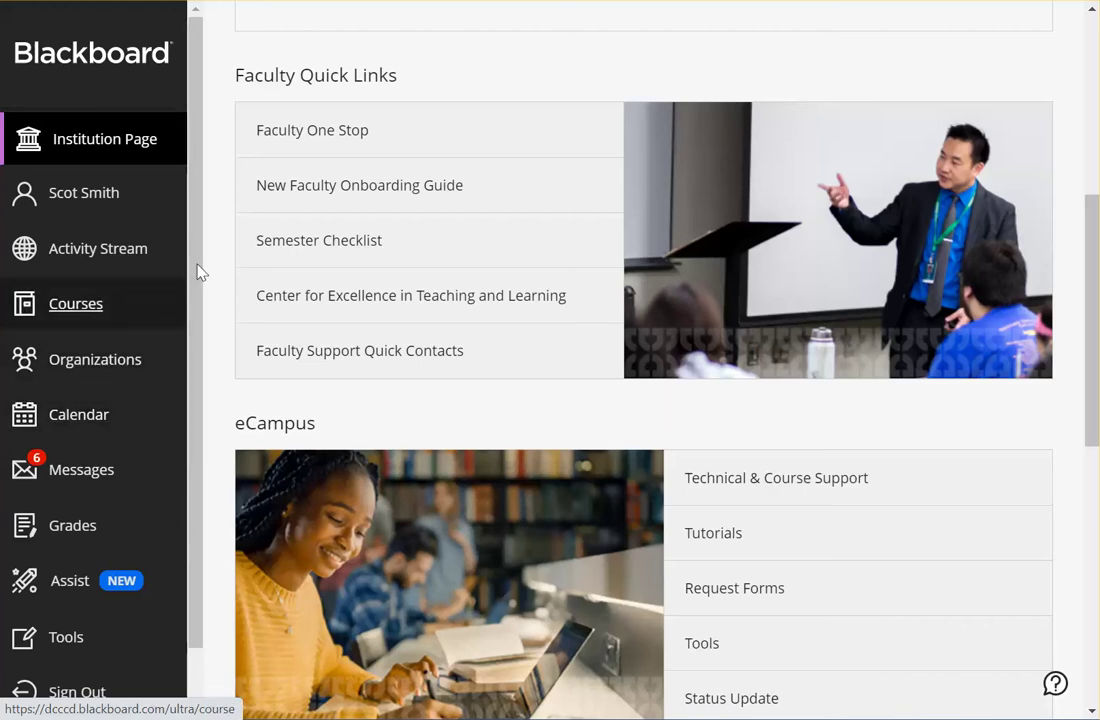
# Step: Open the Courses page and look through the list of current courses
pyautogui.scroll(1, 469, 177)
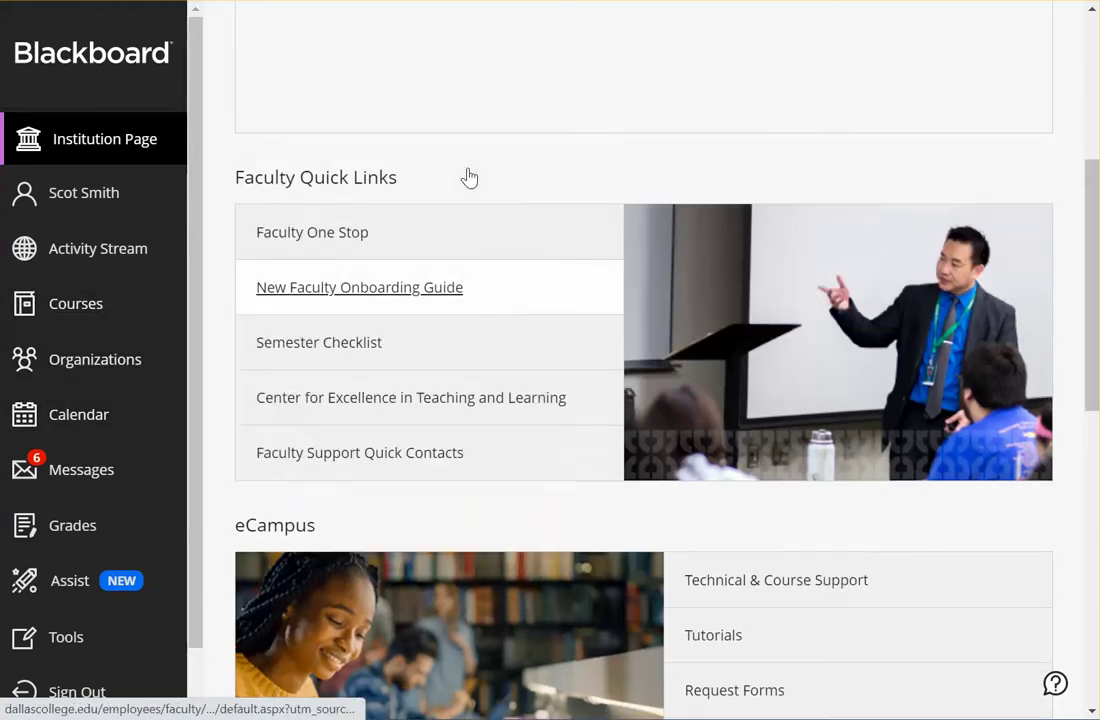
pyautogui.scroll(-1, 469, 177)
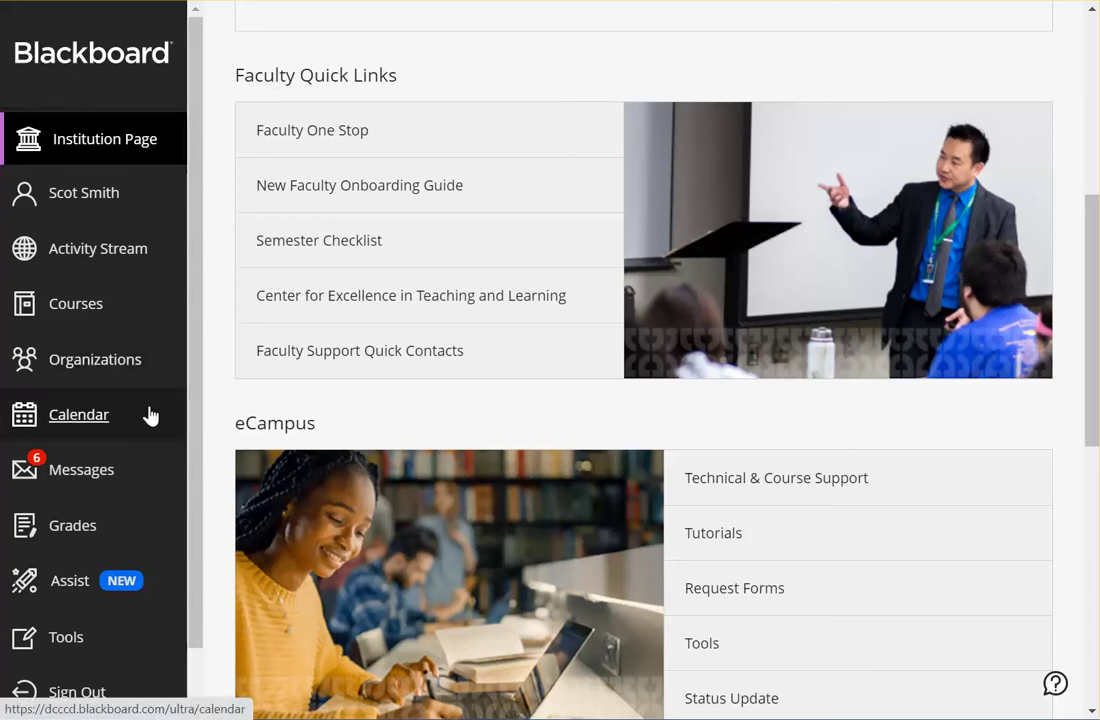
pyautogui.click(76, 312)
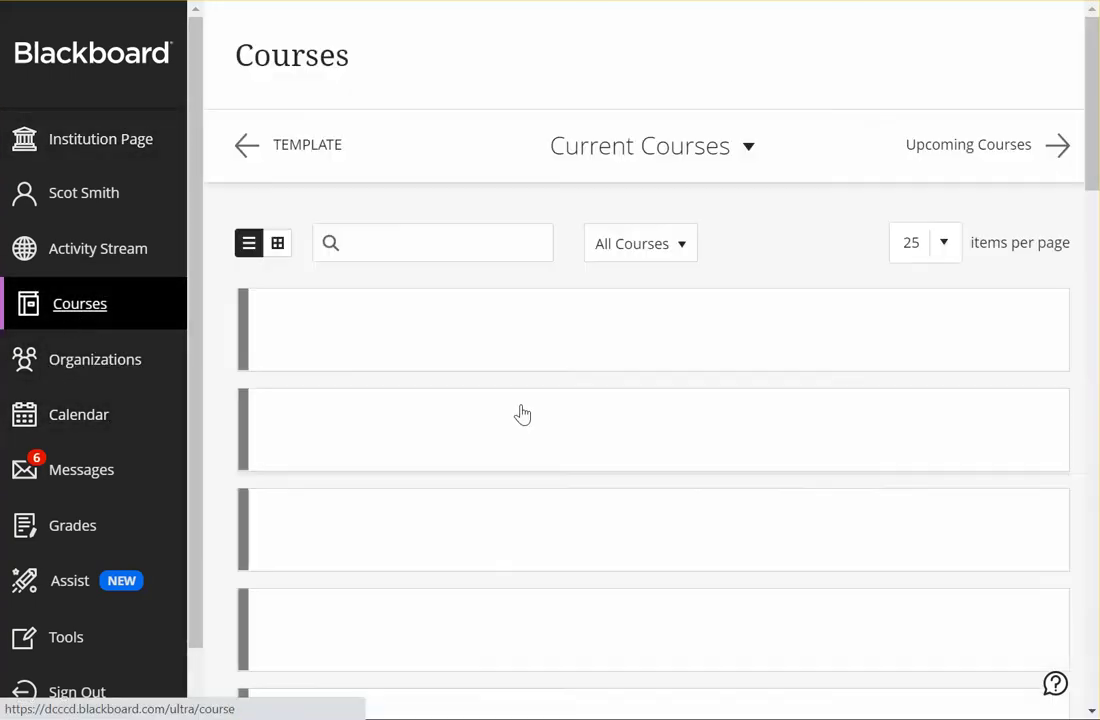
pyautogui.scroll(-1, 515, 440)
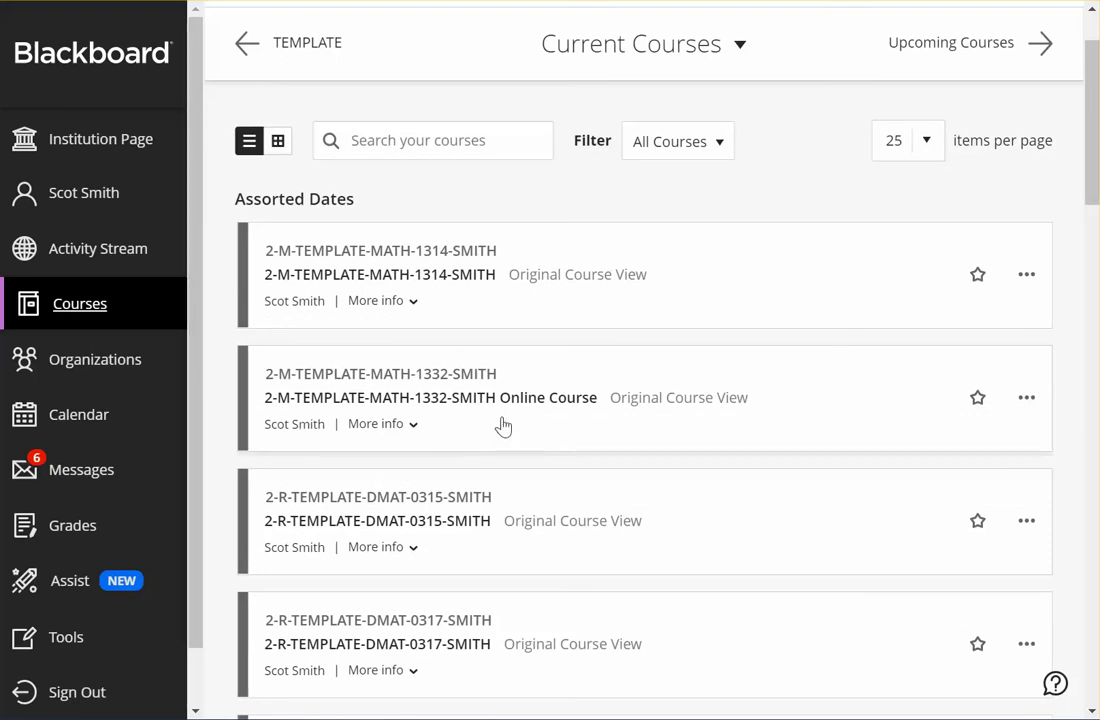
pyautogui.scroll(-3, 503, 425)
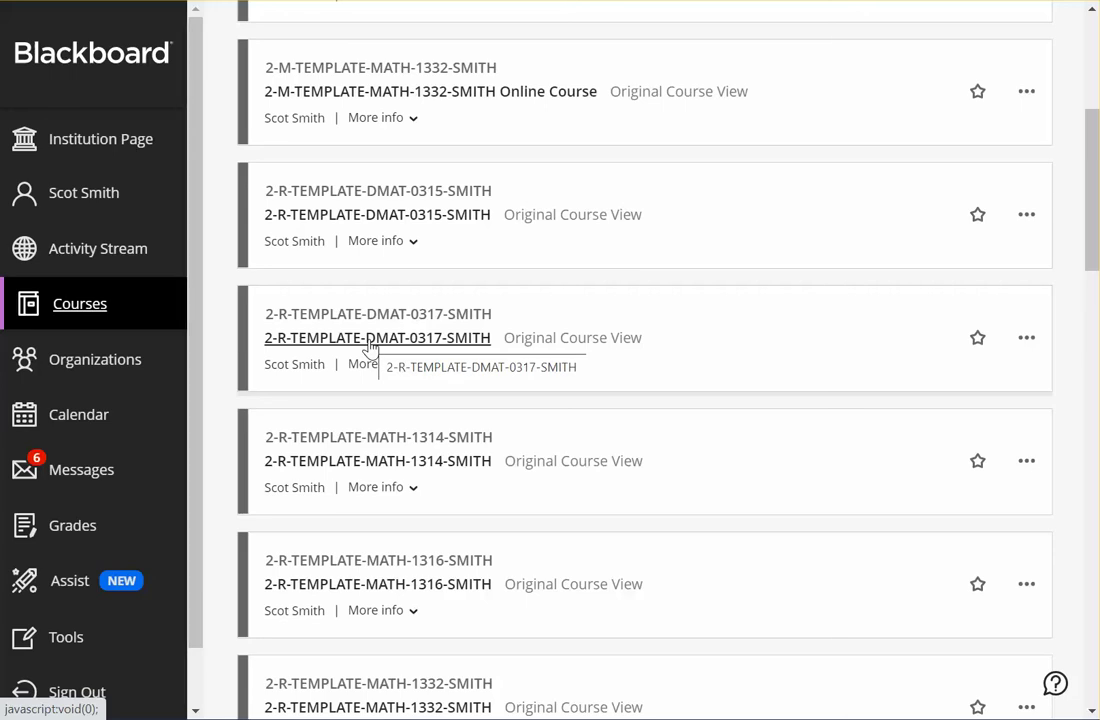
pyautogui.scroll(-2, 370, 346)
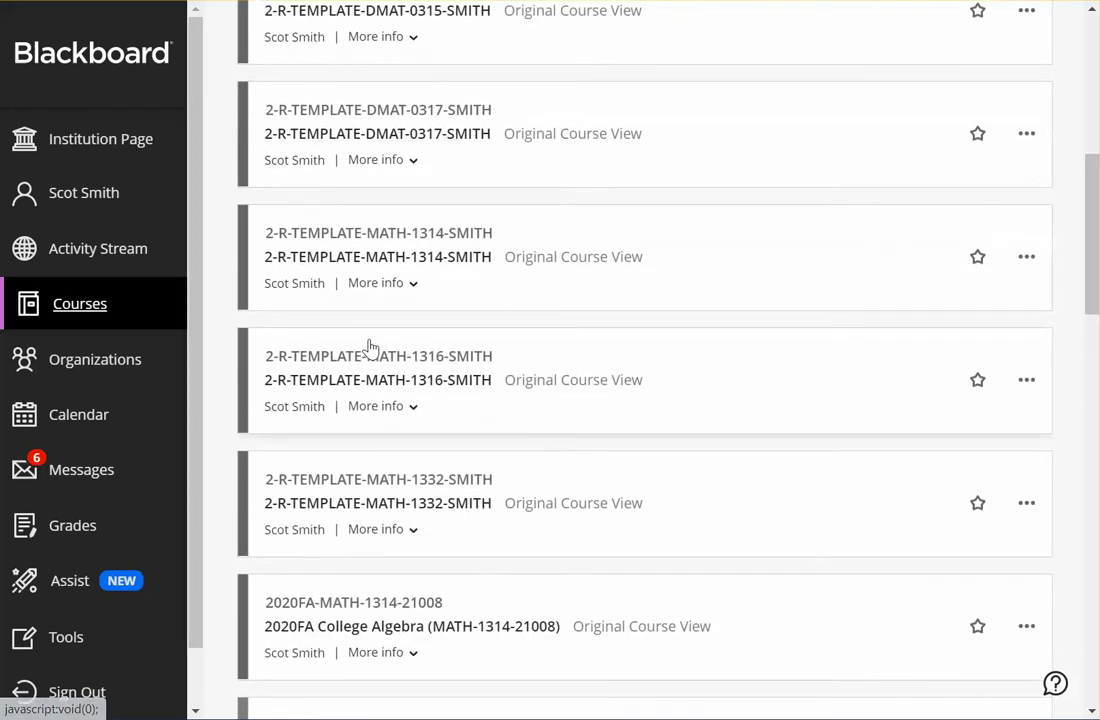
pyautogui.scroll(-1, 370, 346)
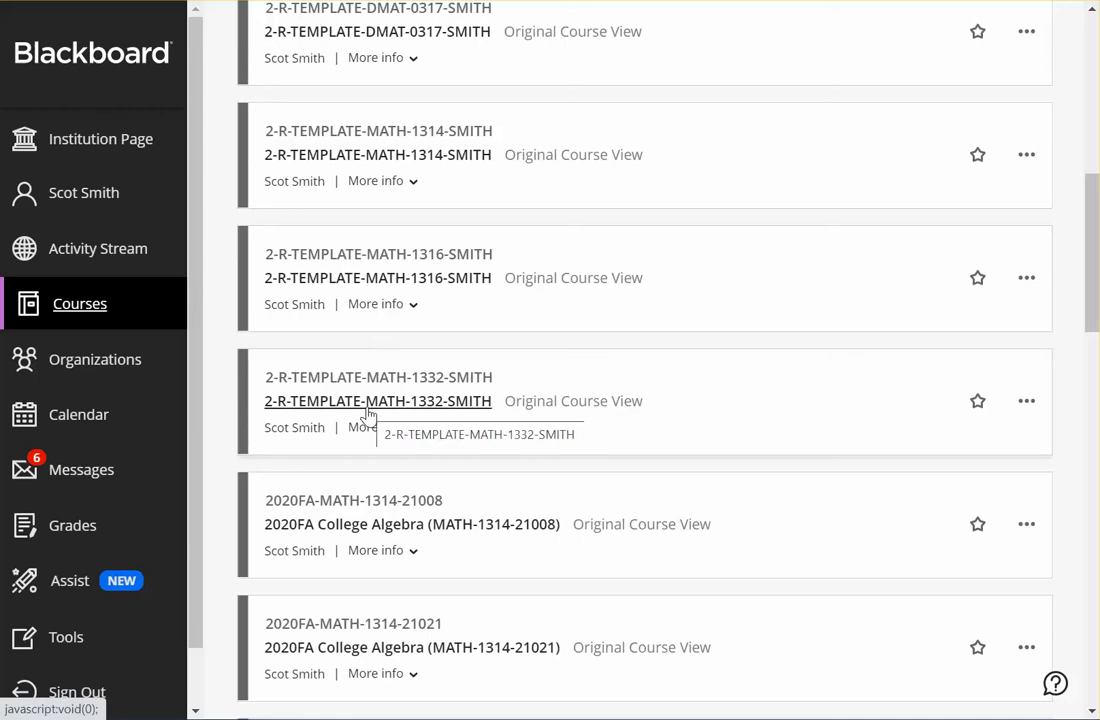
pyautogui.scroll(-2, 368, 415)
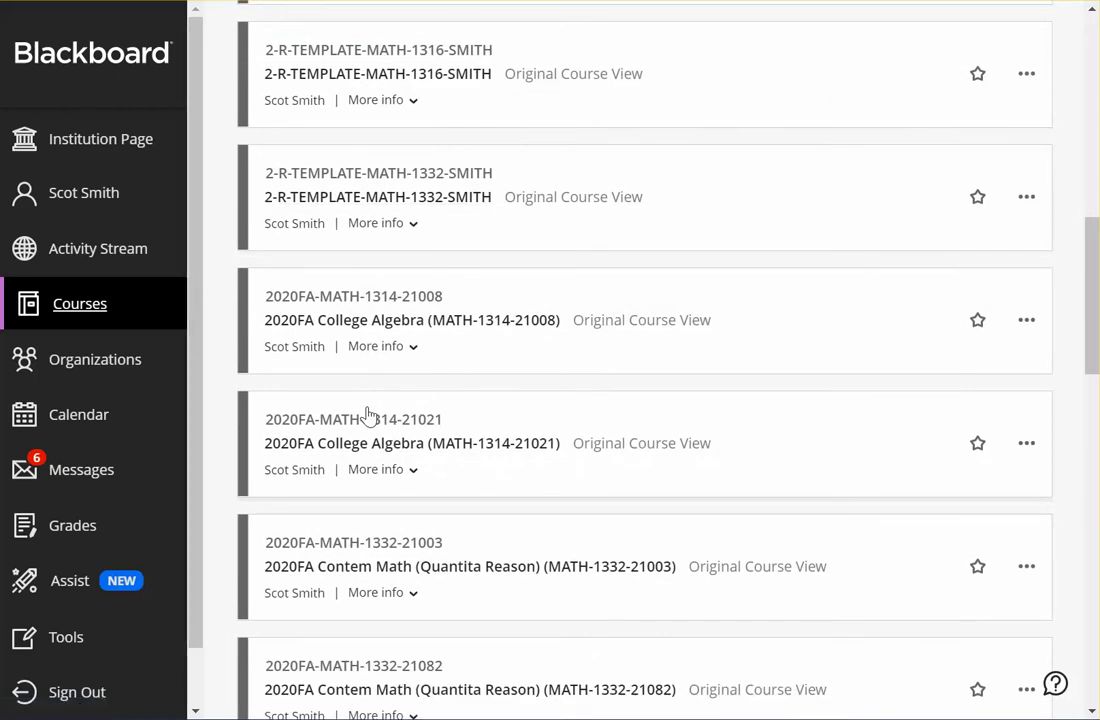
pyautogui.scroll(10, 556, 381)
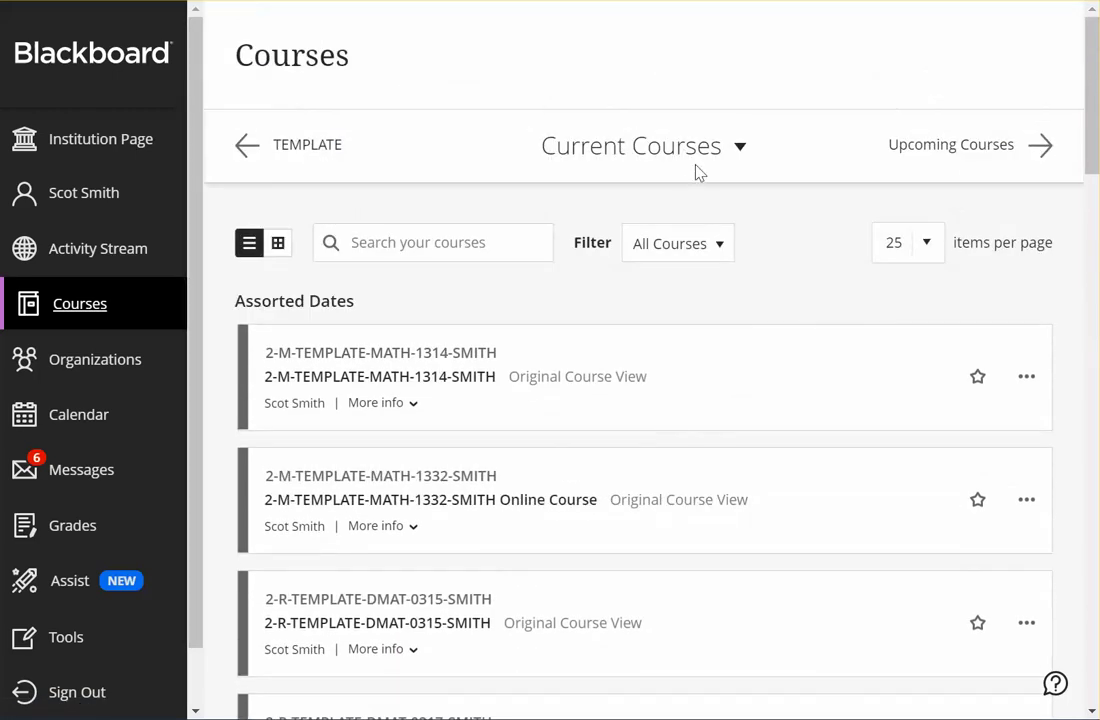
# Step: Switch the course list to the 2021 Fall term and open 2021FA Contem Math (Quantita Reason) (MATH-1332-21108)
pyautogui.click(720, 150)
pyautogui.click(589, 371)
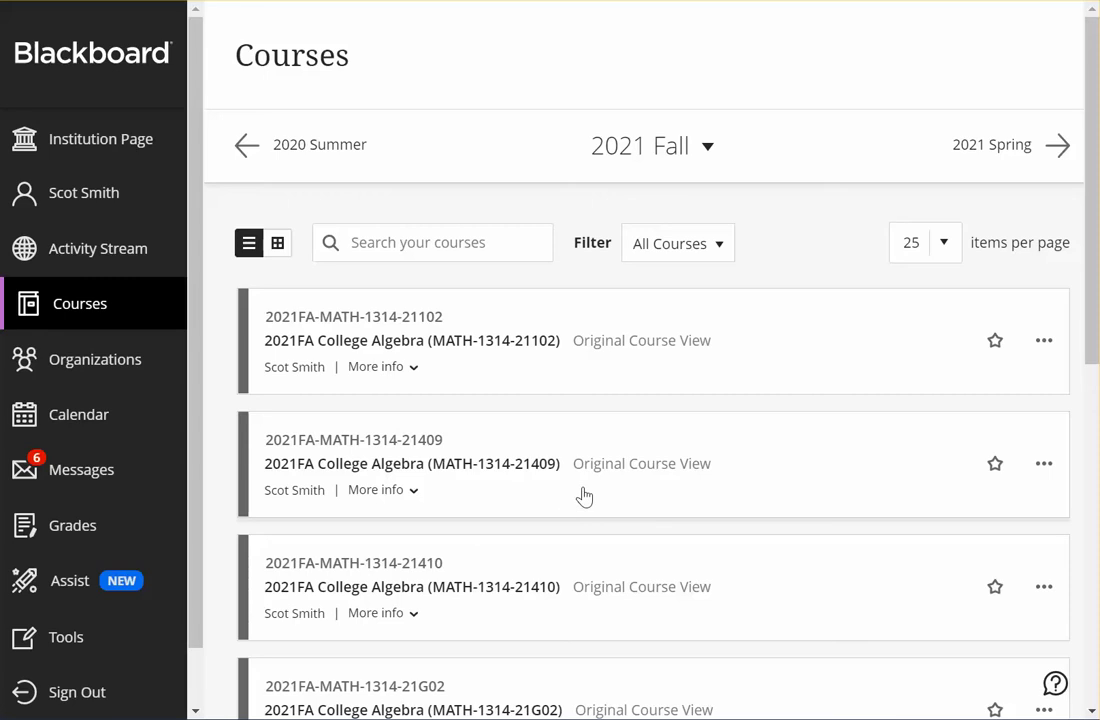
pyautogui.scroll(-3, 584, 497)
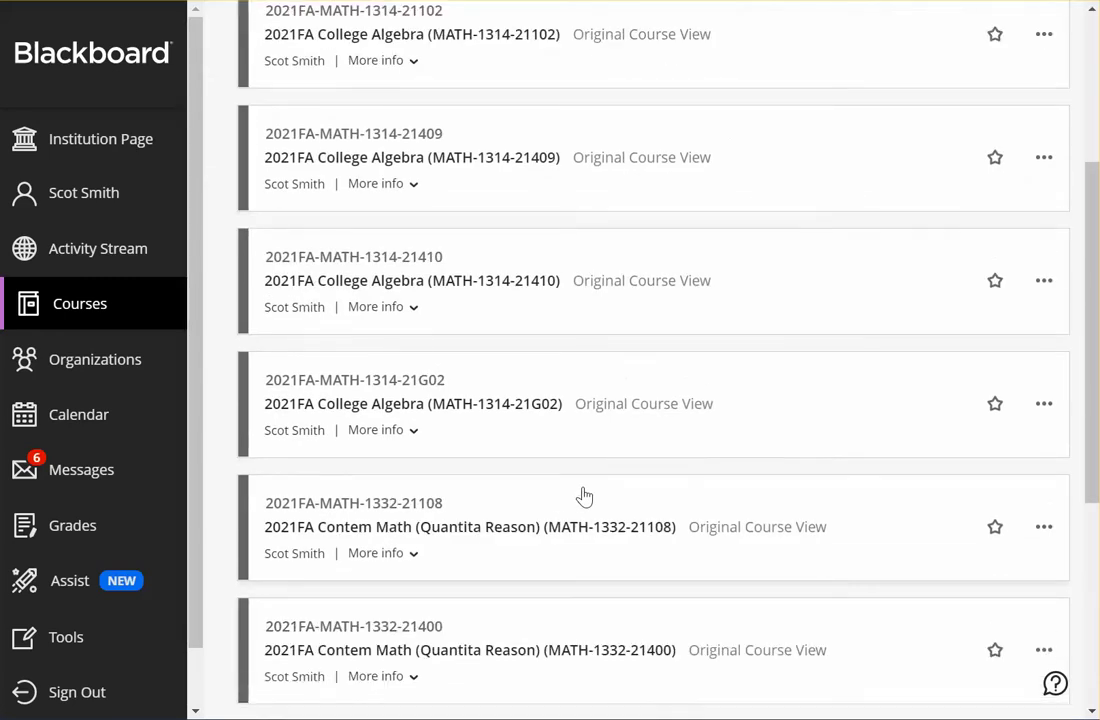
pyautogui.scroll(-1, 584, 497)
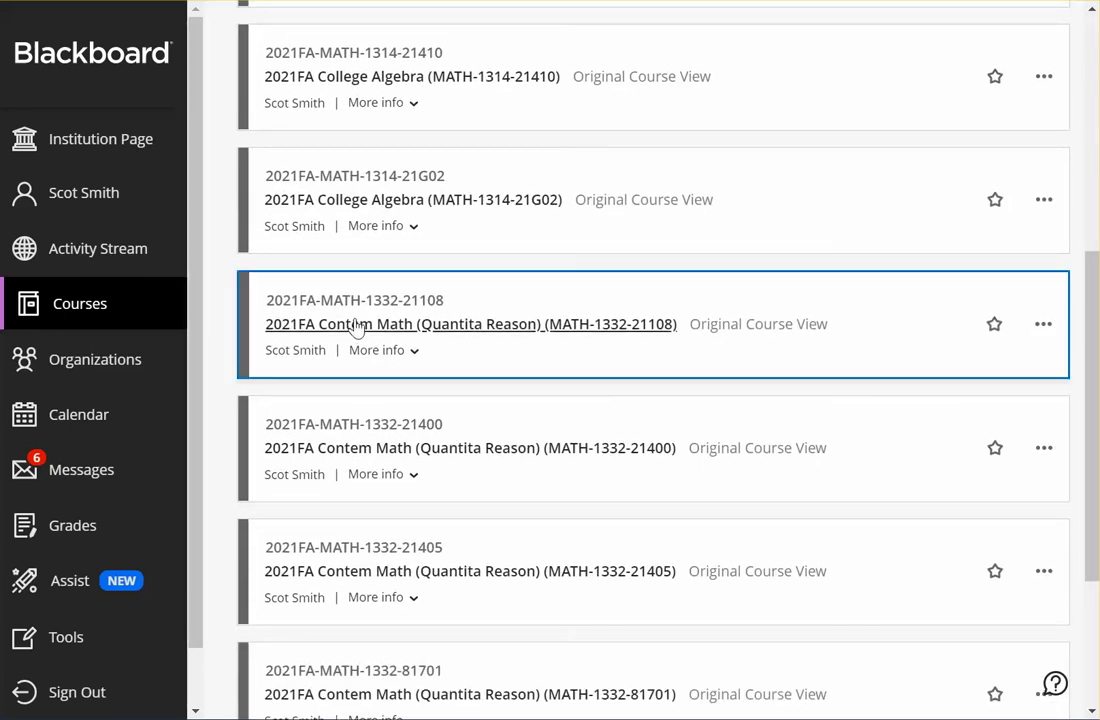
pyautogui.click(358, 324)
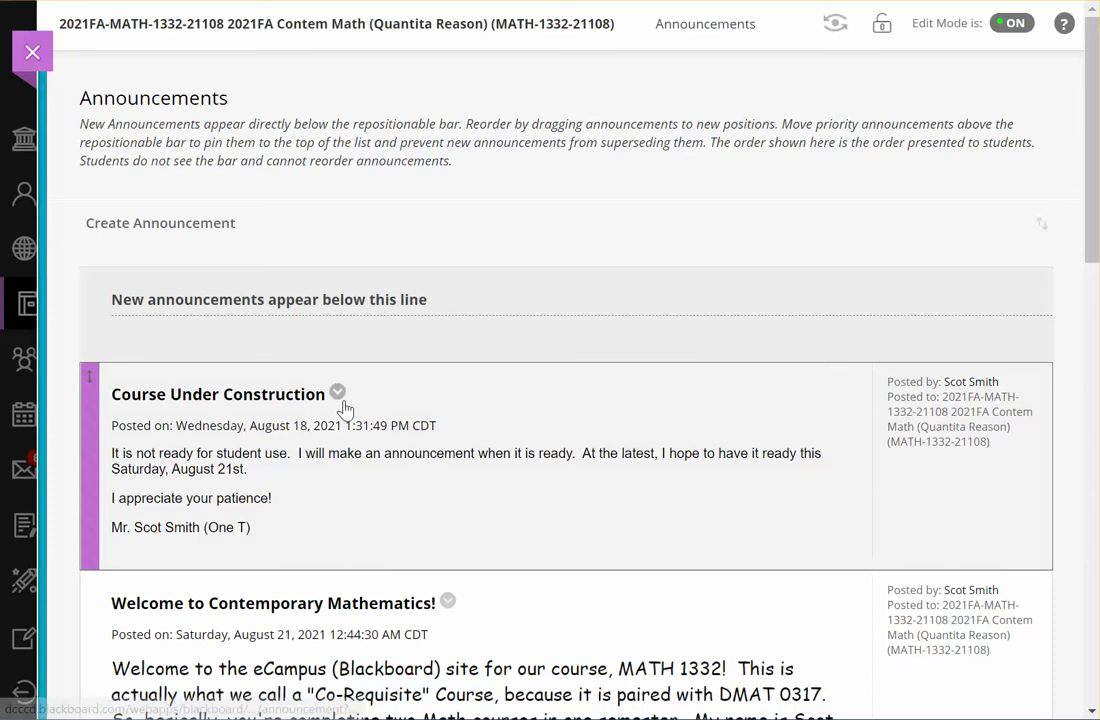
# Step: Show the course menu and read through the announcements, including the "Welcome to Contemporary Mathematics!" post
pyautogui.click(51, 379)
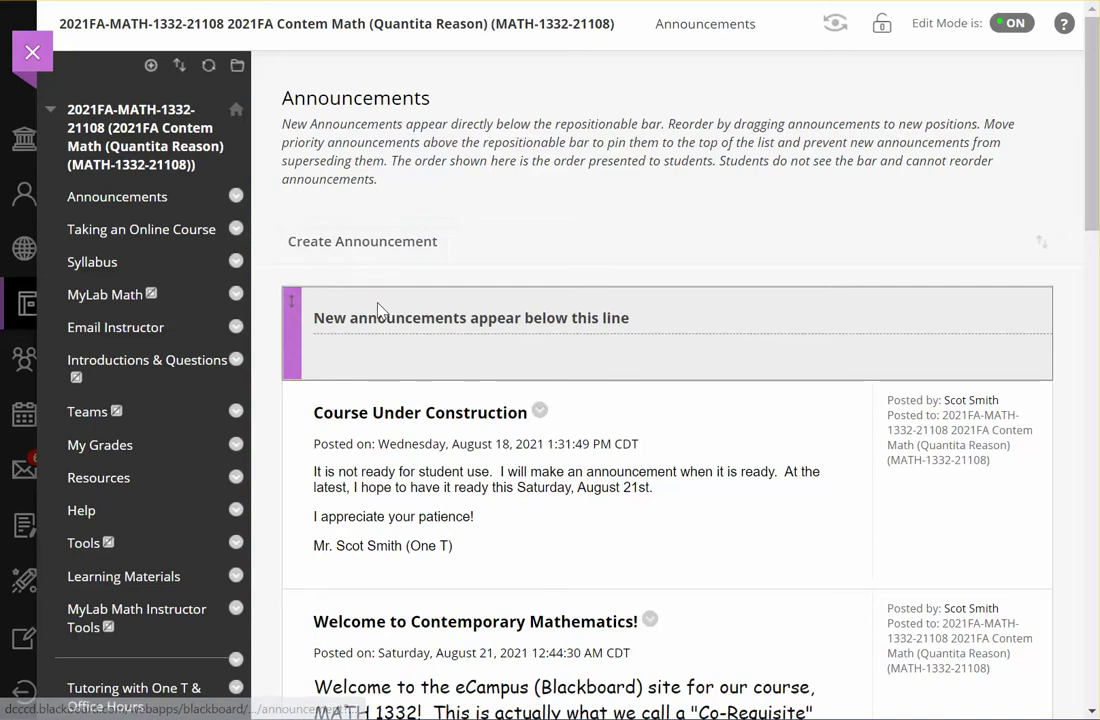
pyautogui.scroll(-5, 378, 309)
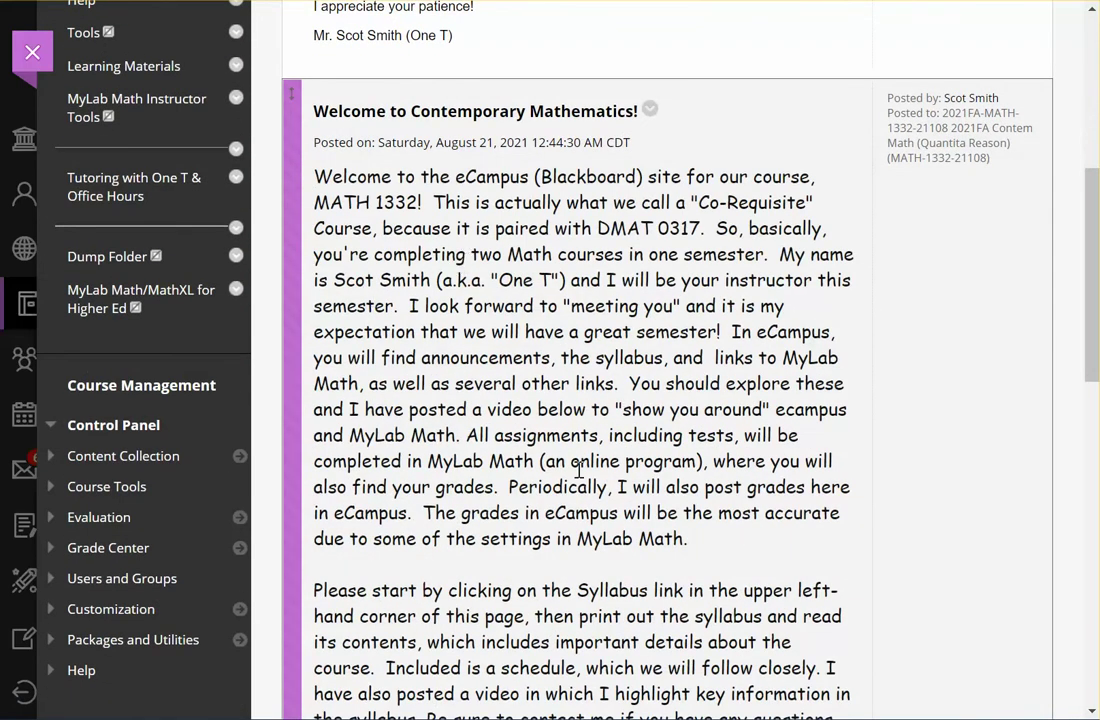
pyautogui.scroll(-1, 673, 470)
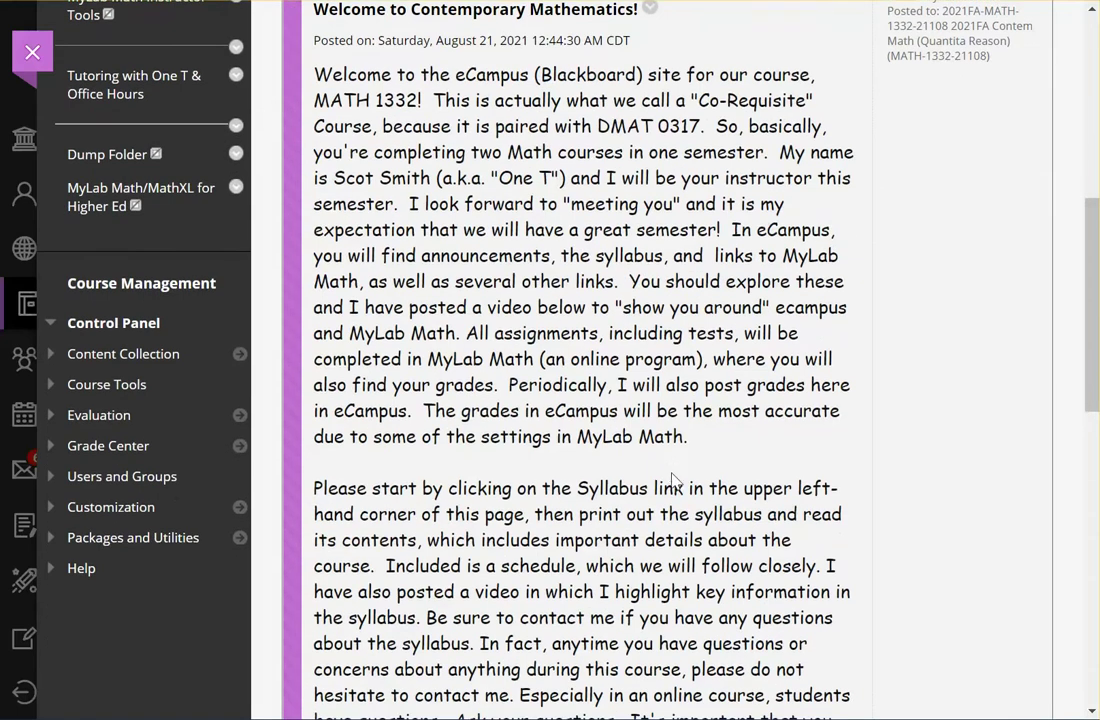
pyautogui.scroll(-3, 659, 480)
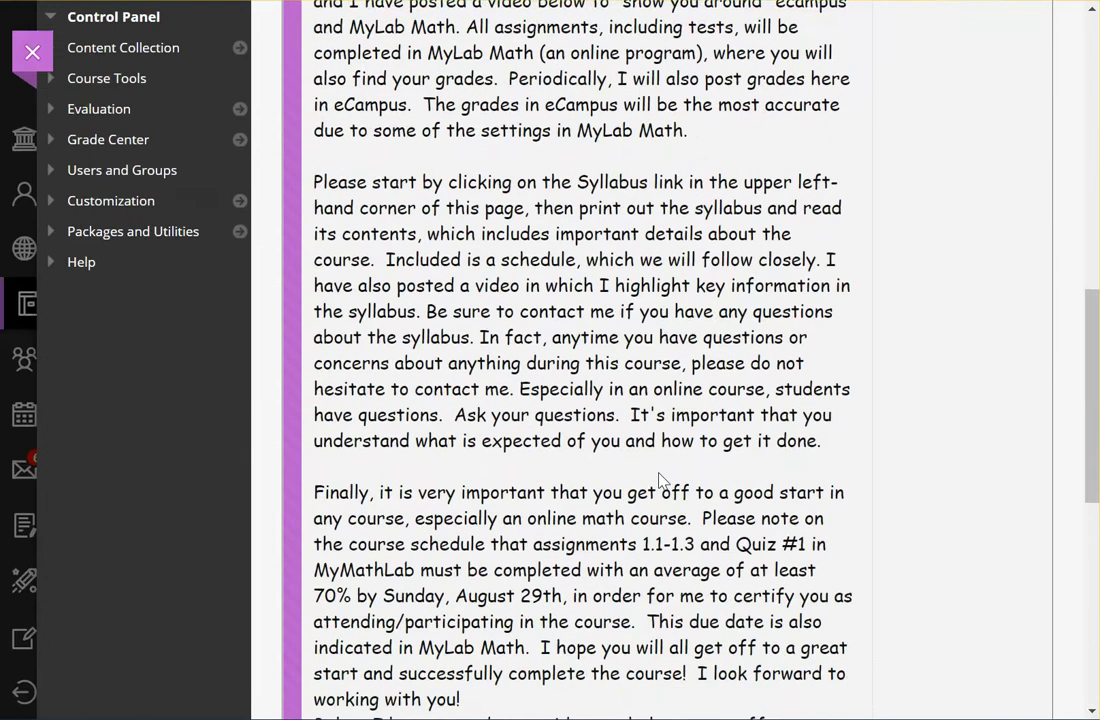
pyautogui.scroll(-1, 659, 480)
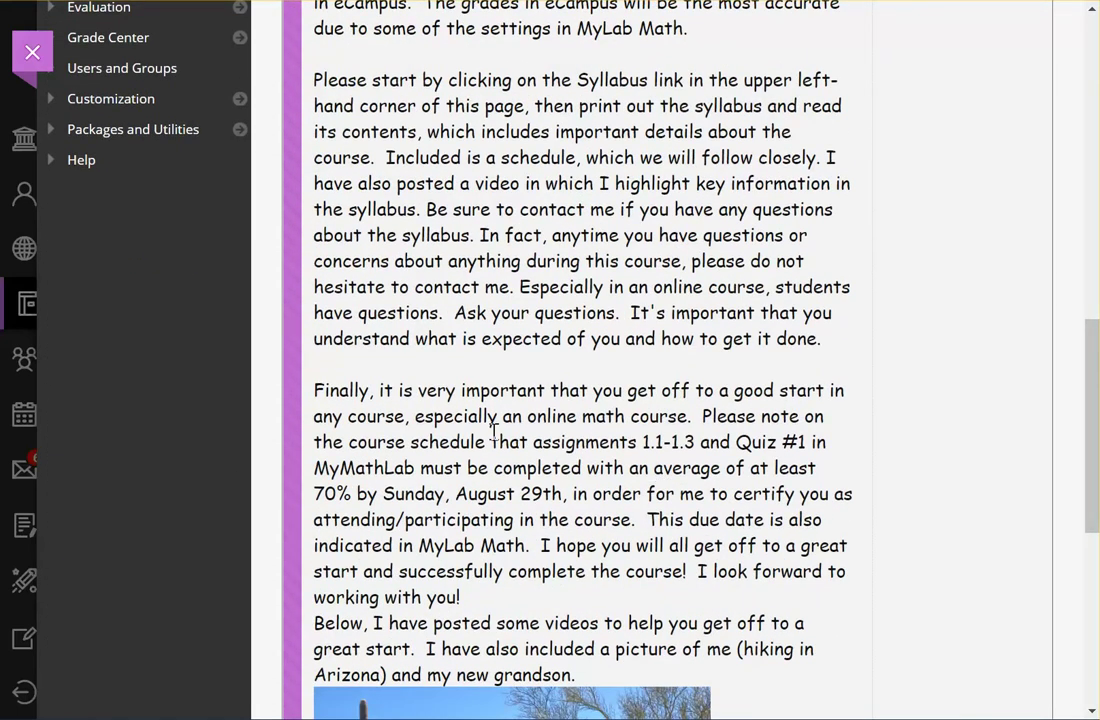
pyautogui.scroll(6, 490, 441)
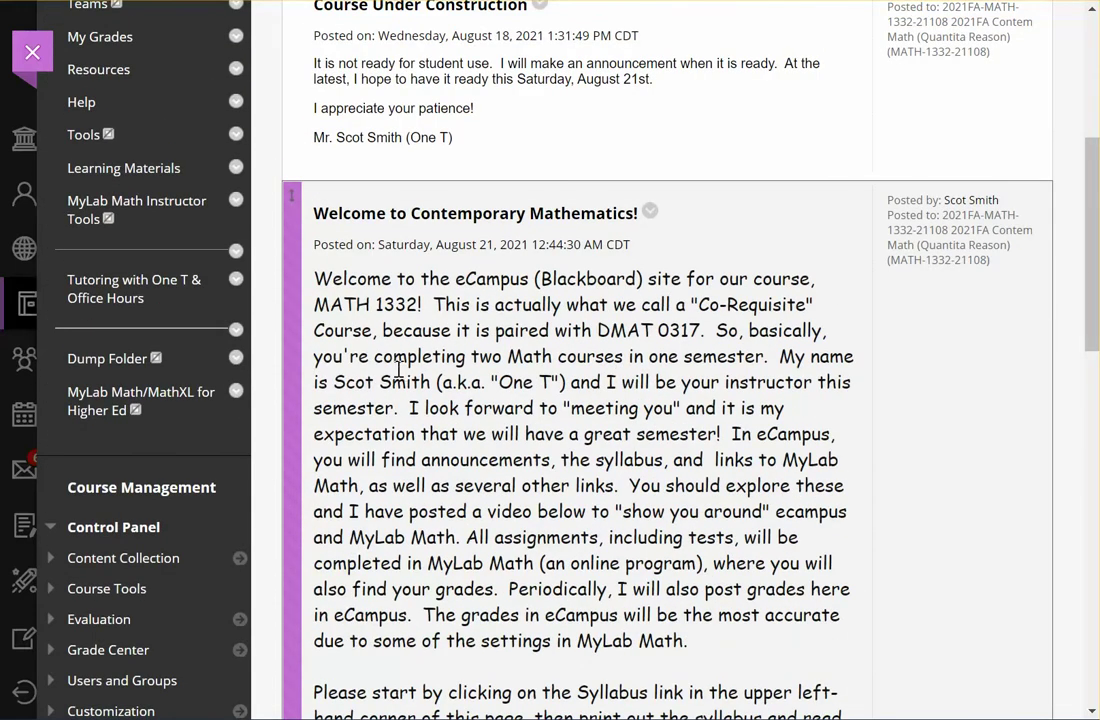
pyautogui.scroll(2, 398, 368)
pyautogui.scroll(2, 378, 314)
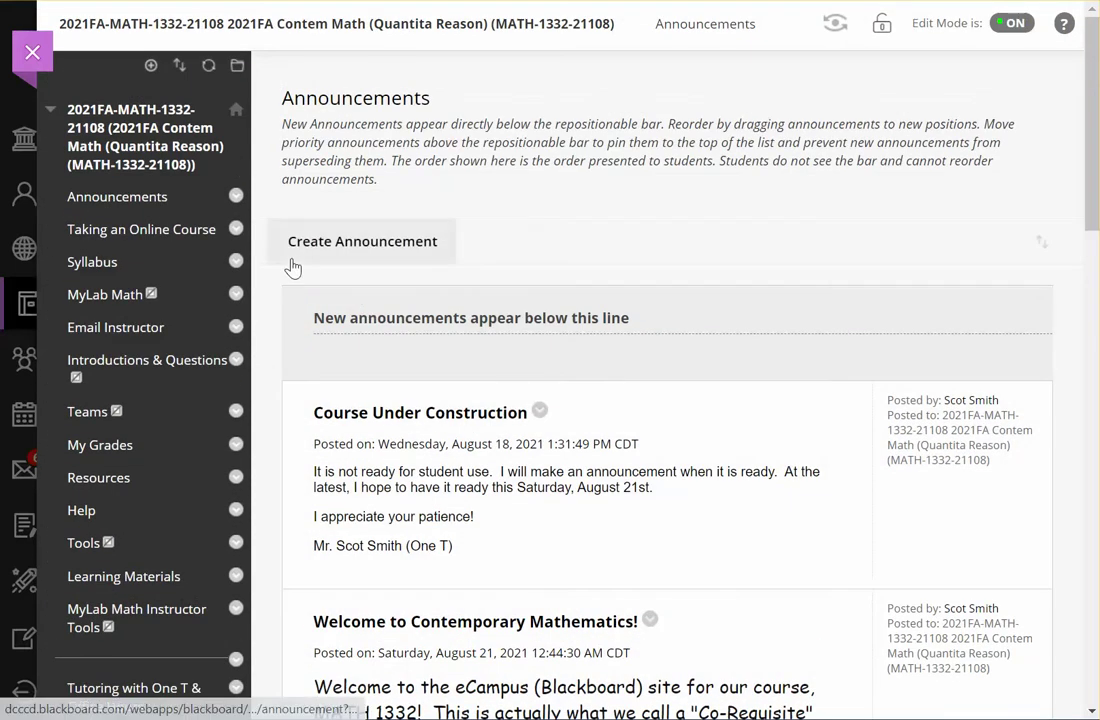
# Step: In Taking an Online Course, view the Getting Started in an Online Course (Dallas College) page, then return to the course
pyautogui.click(100, 231)
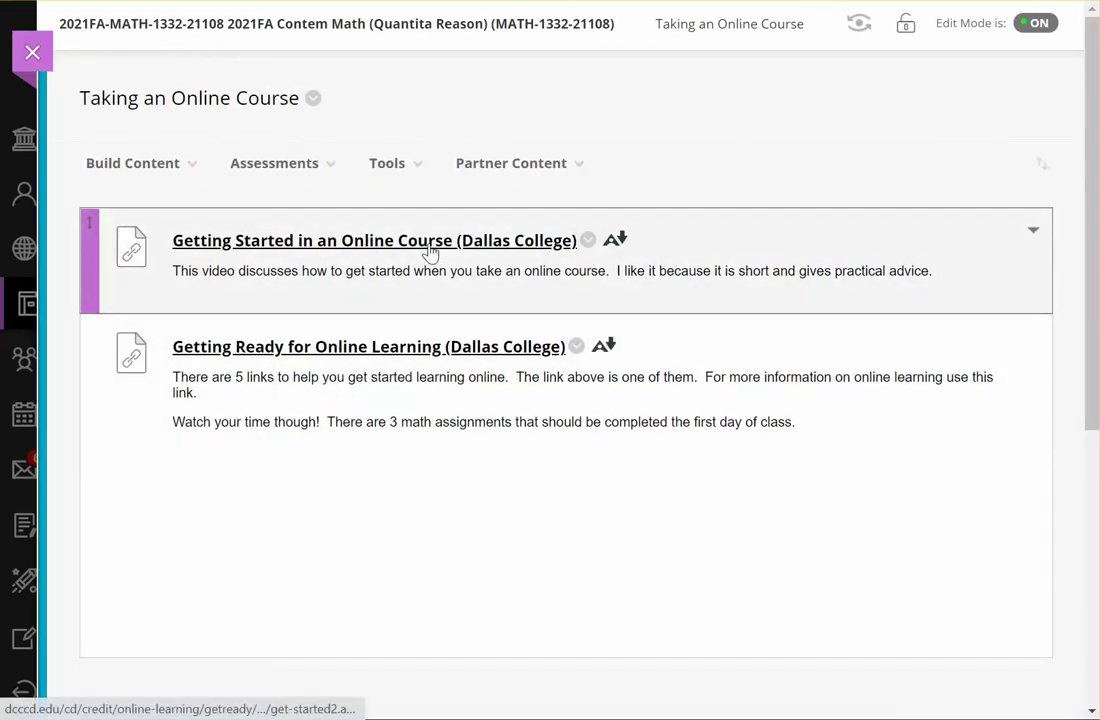
pyautogui.click(430, 244)
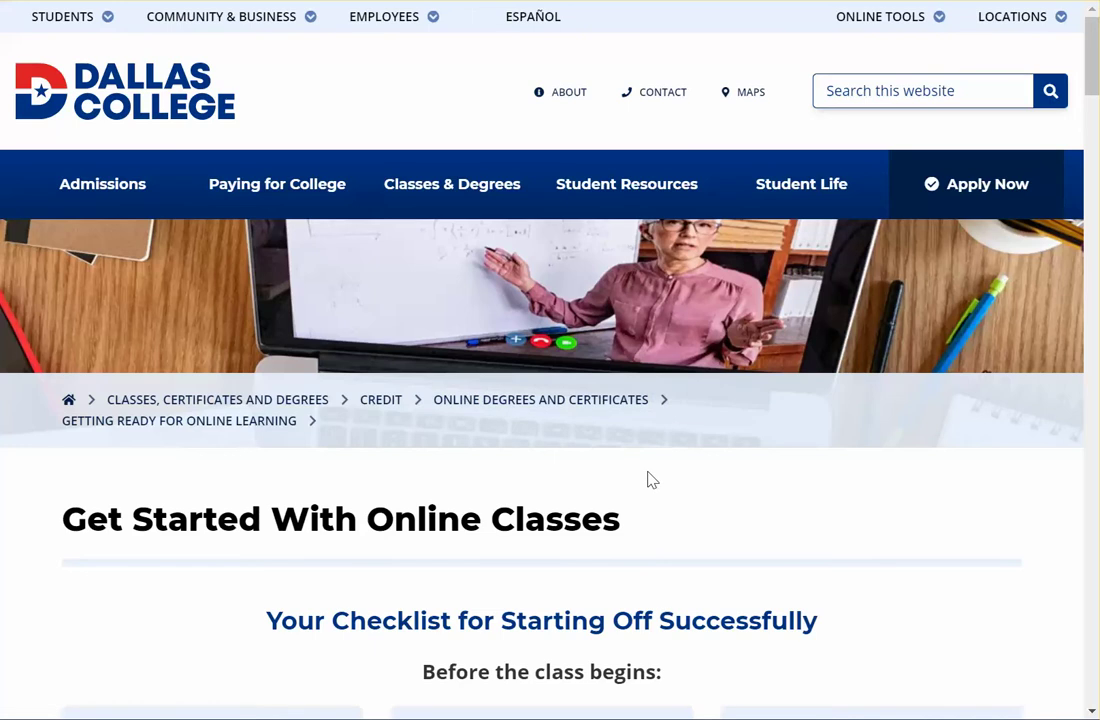
pyautogui.scroll(-15, 648, 480)
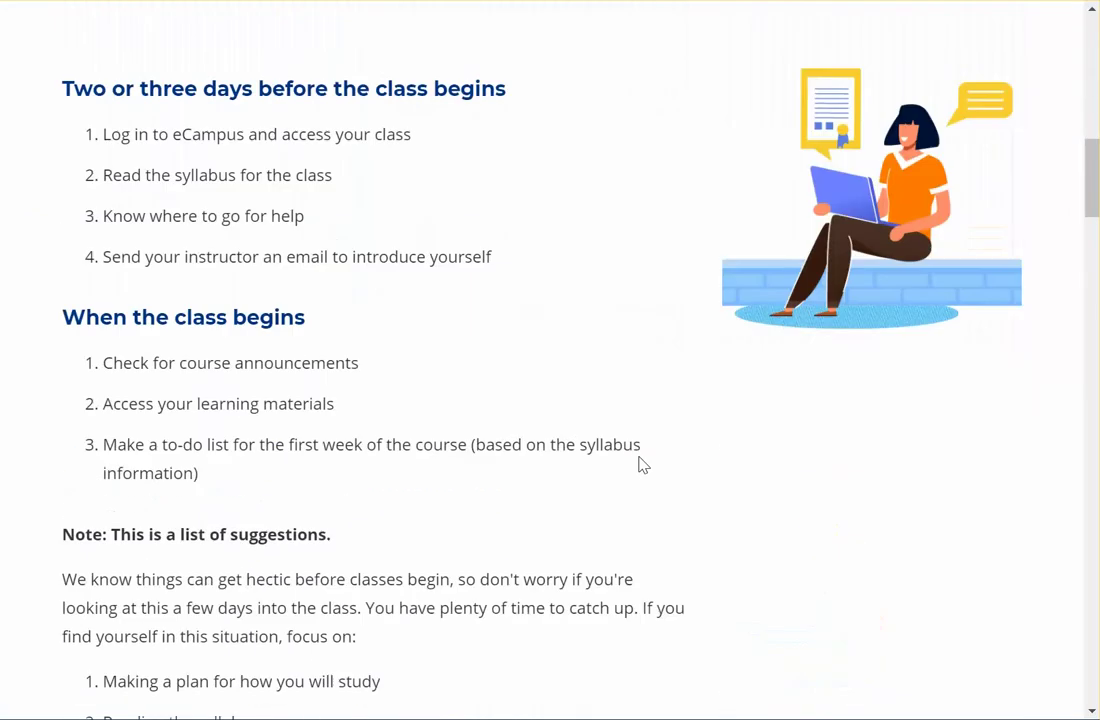
pyautogui.scroll(-10, 643, 464)
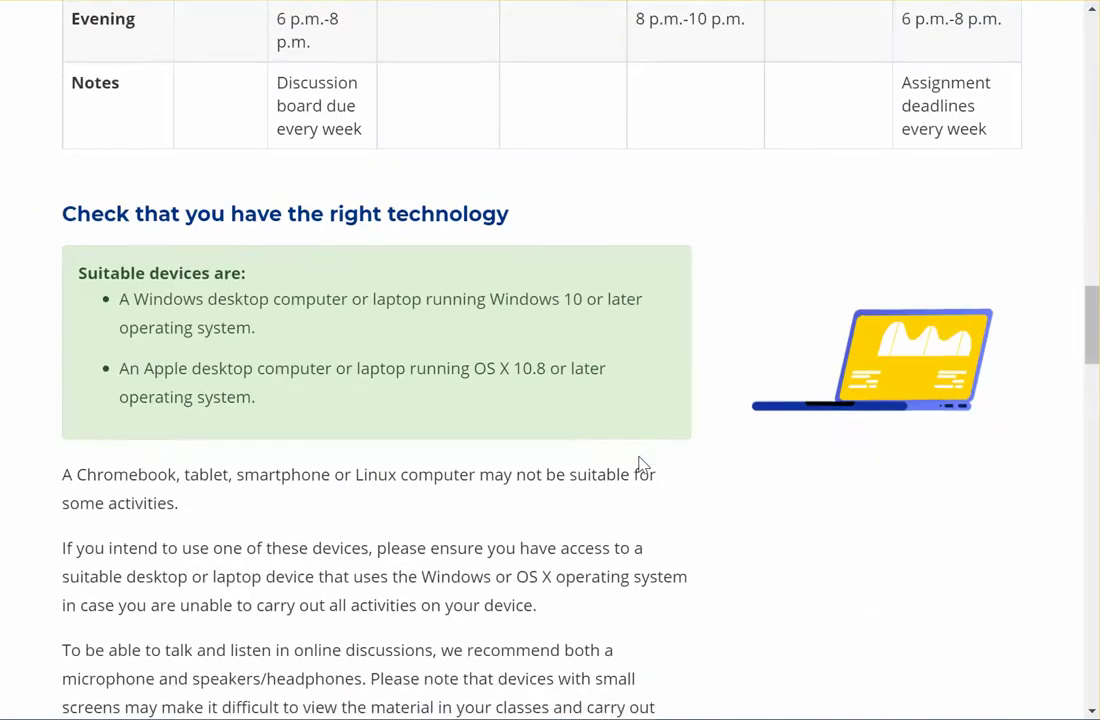
pyautogui.scroll(-15, 643, 464)
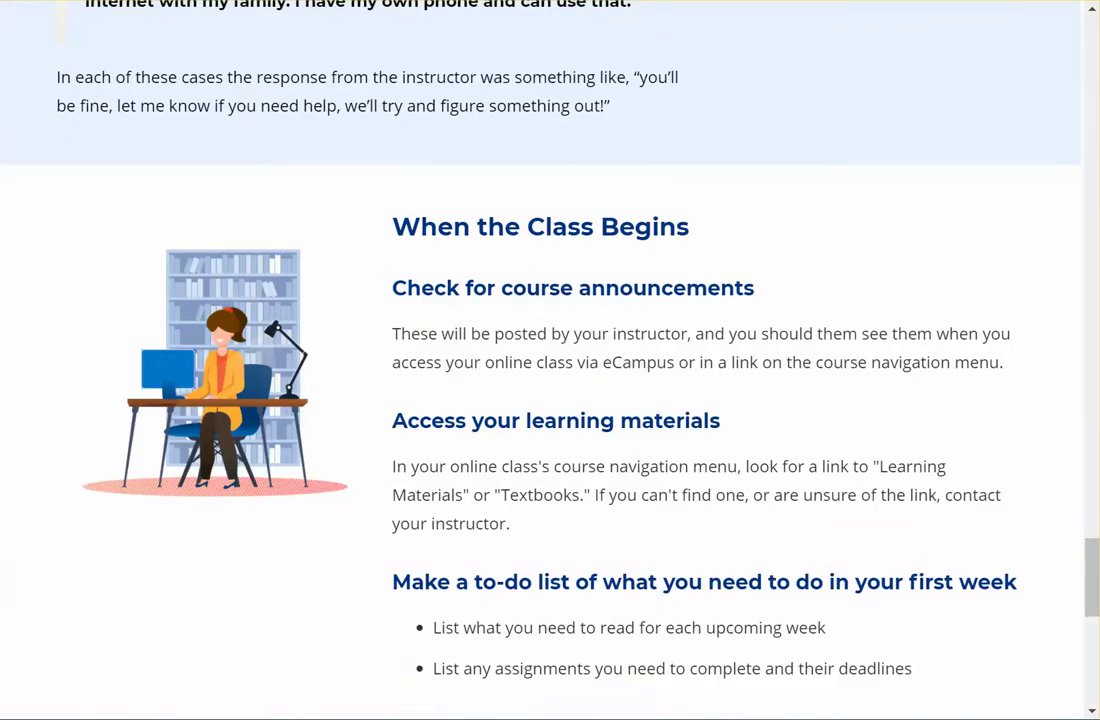
pyautogui.click(625, 1)
# Step: View the topic links on the Getting Ready for Online Learning (Dallas College) page and return to the course content
pyautogui.moveTo(428, 182)
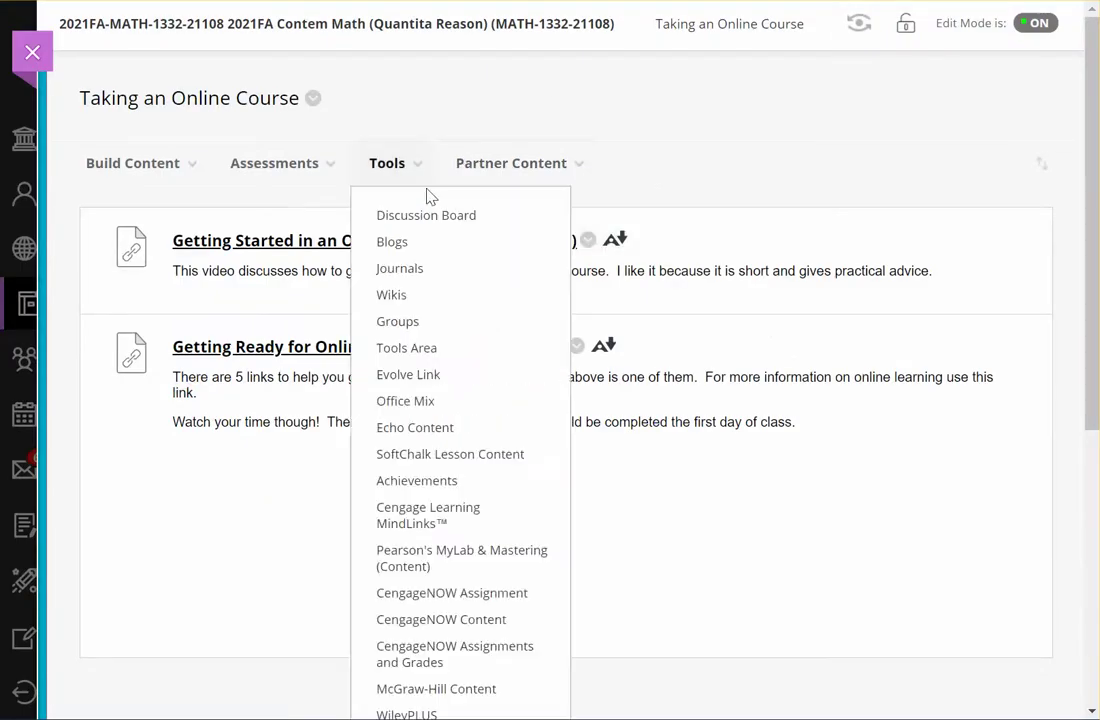
pyautogui.click(260, 349)
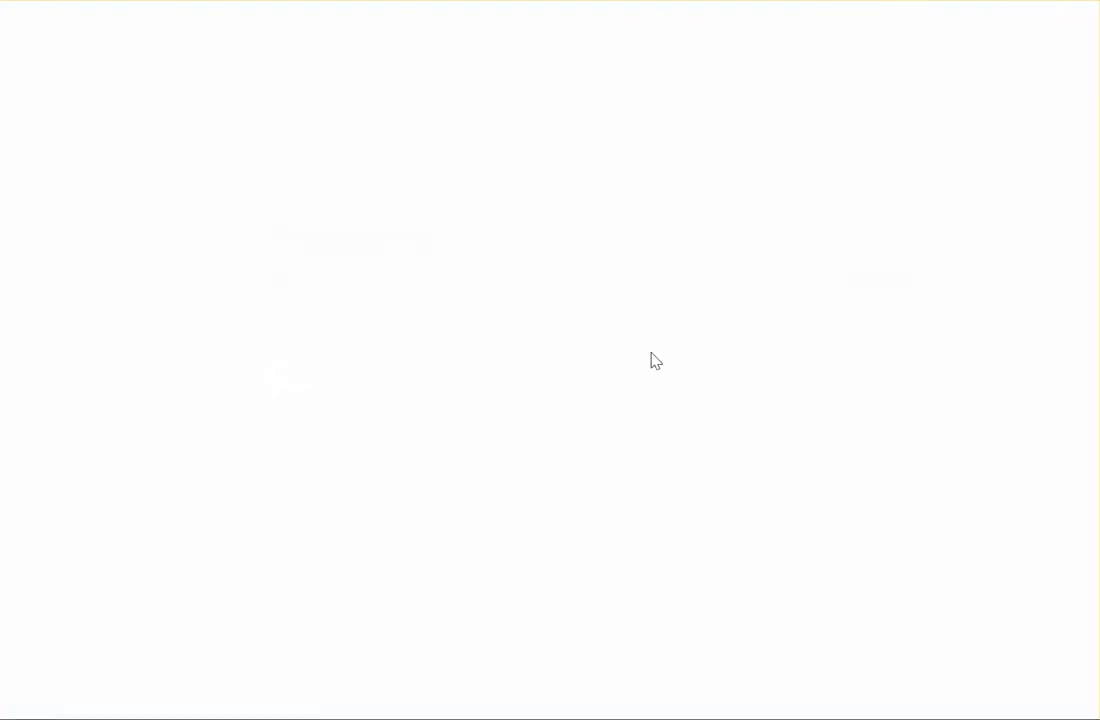
pyautogui.scroll(-15, 575, 455)
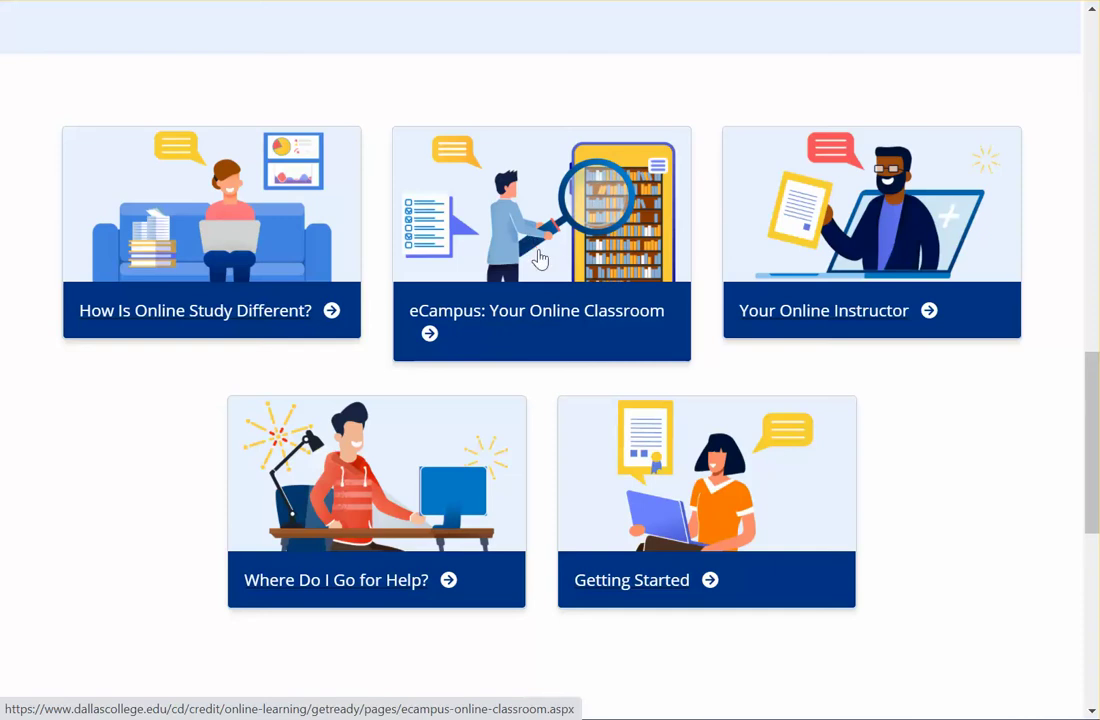
pyautogui.scroll(2, 540, 250)
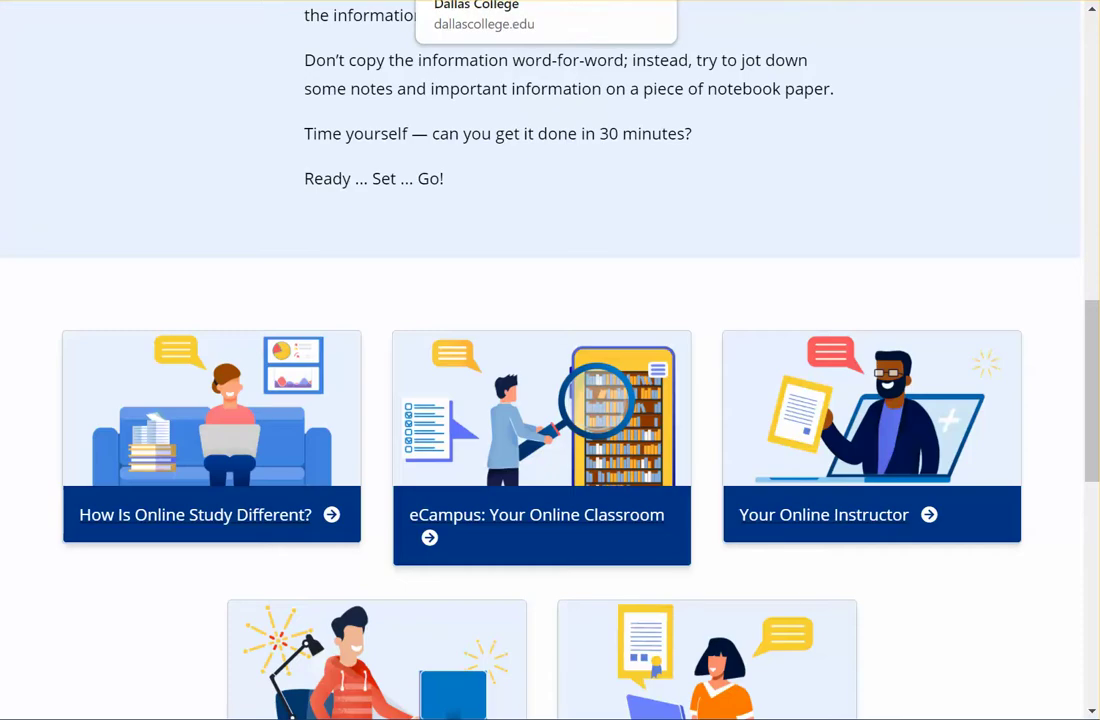
pyautogui.click(640, 2)
pyautogui.click(410, 163)
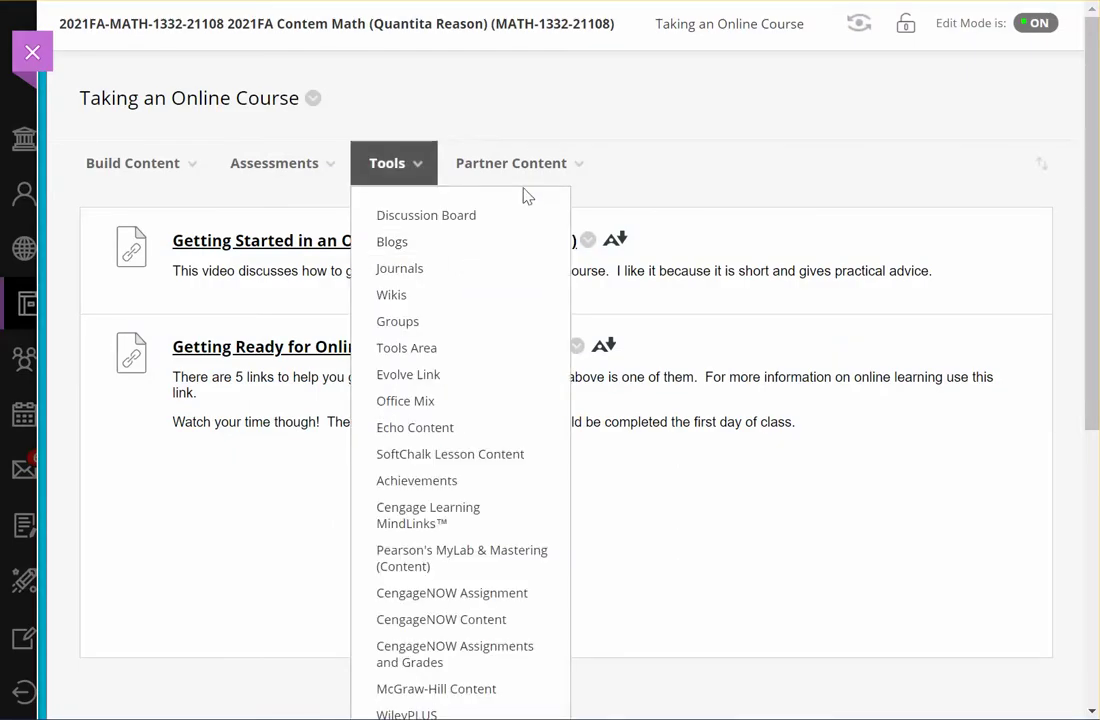
pyautogui.click(437, 144)
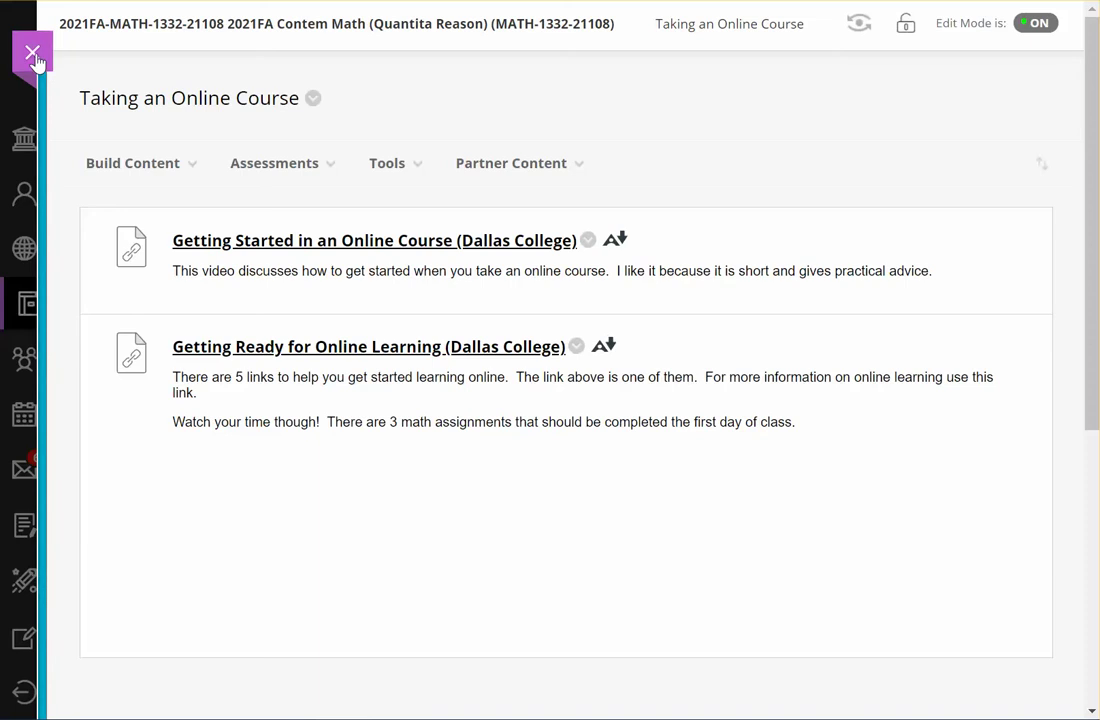
# Step: Open the Syllabus & Course Schedule document in the course's Syllabus area and redisplay the course menu
pyautogui.click(47, 372)
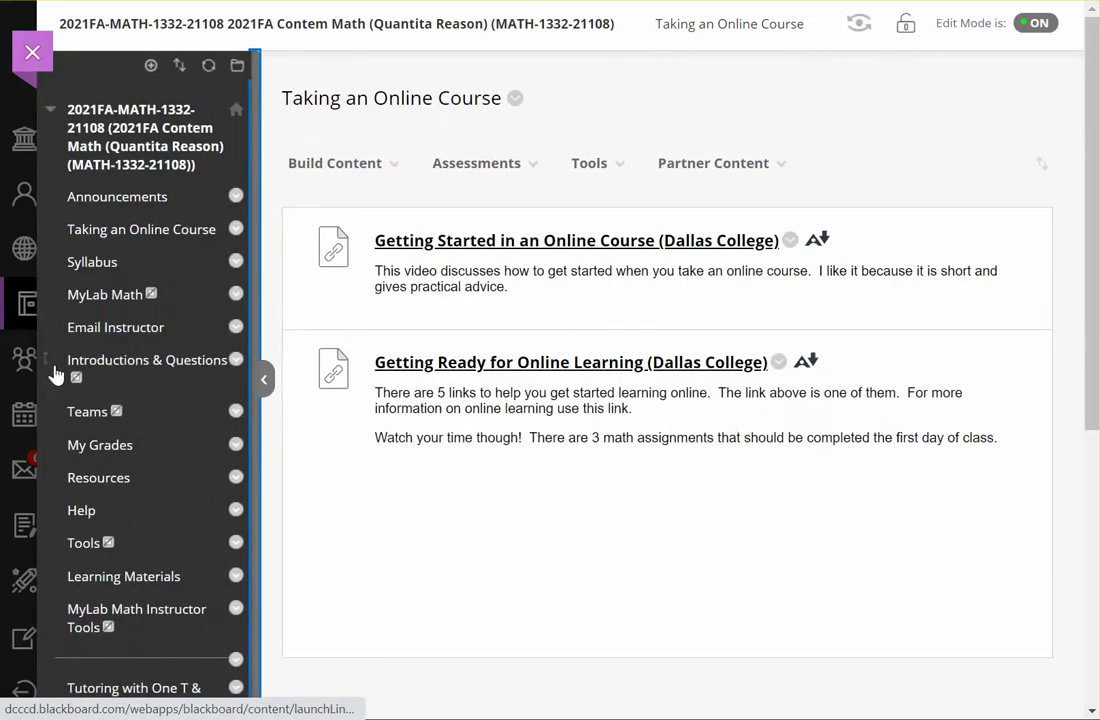
pyautogui.click(105, 263)
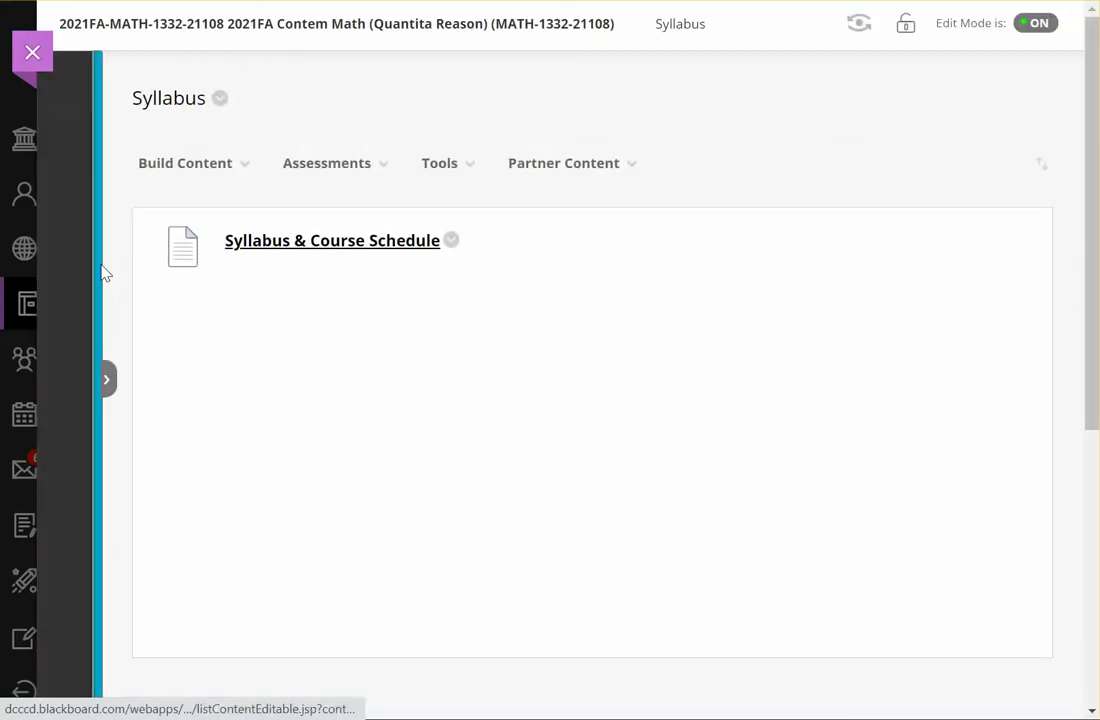
pyautogui.click(322, 243)
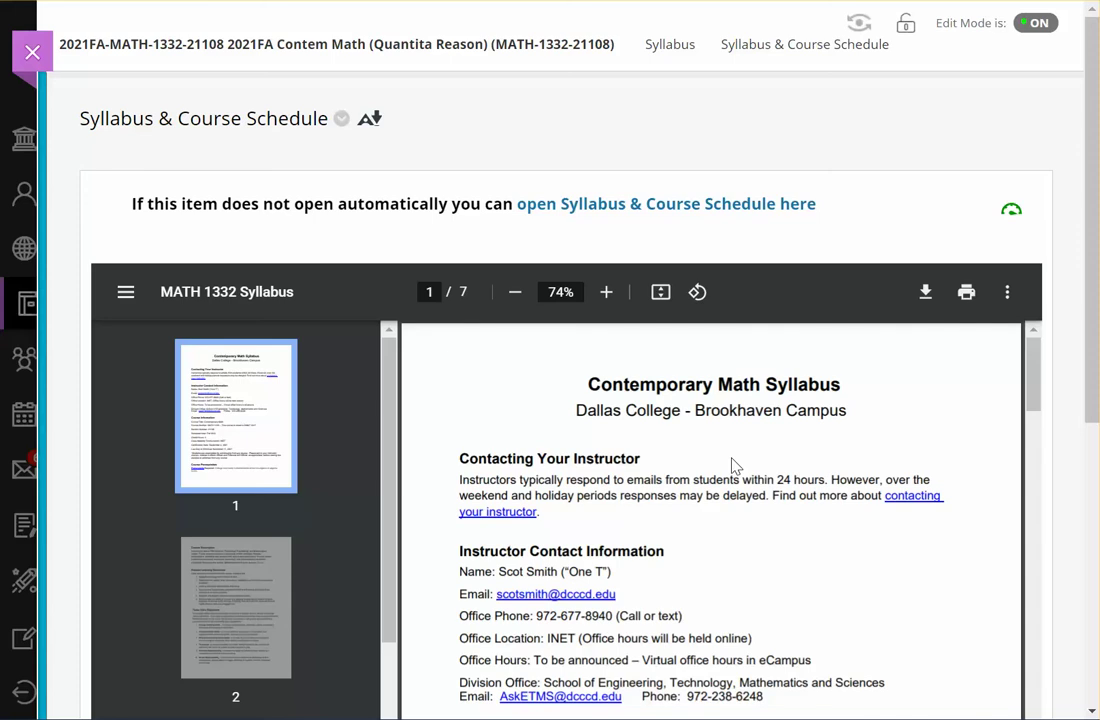
pyautogui.click(49, 376)
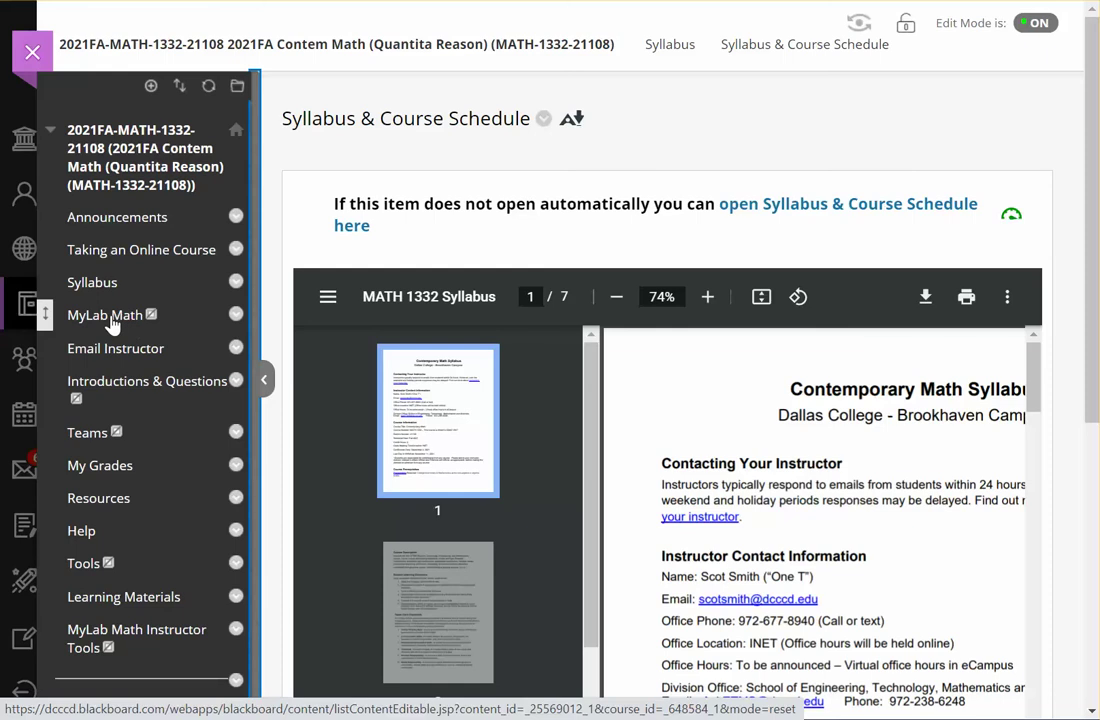
# Step: Open the Introductions & Questions discussion board, submit "Not now. Ask again later" for the anonymous posts' author, and open the Introductions forum
pyautogui.click(108, 386)
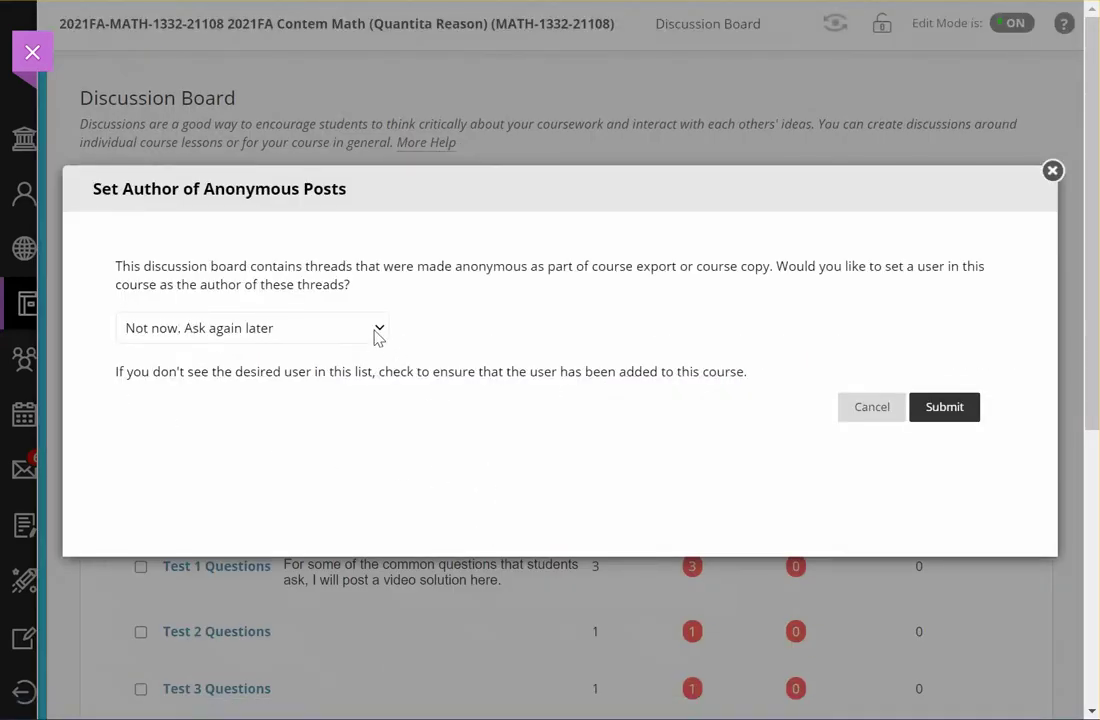
pyautogui.click(952, 415)
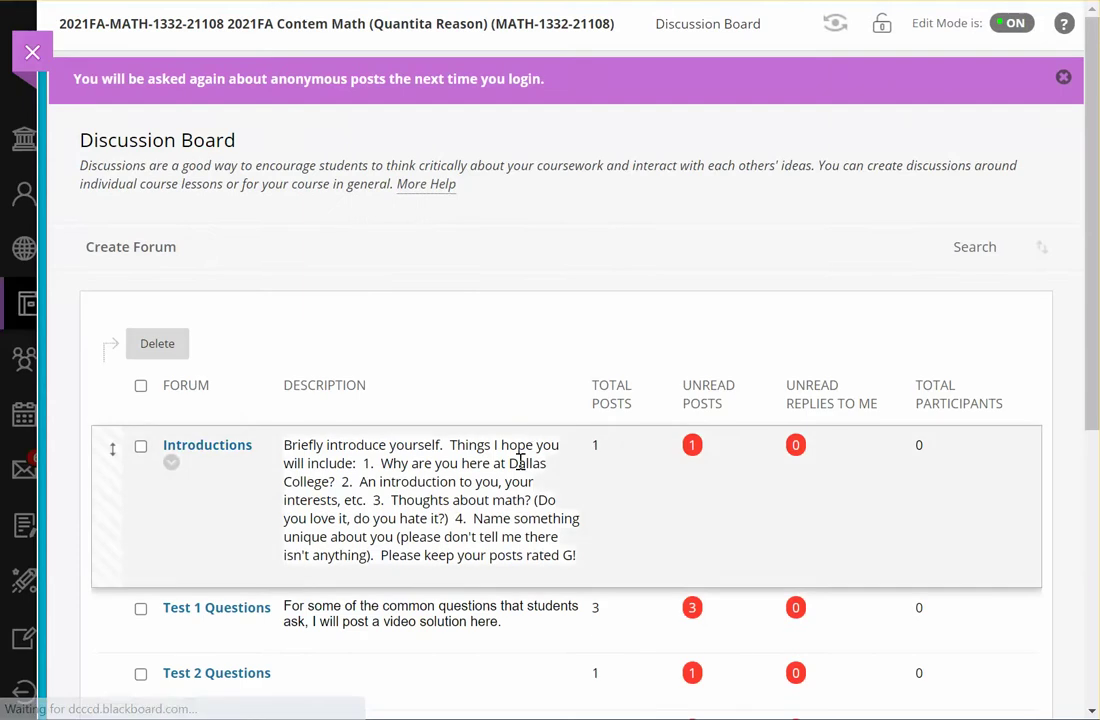
pyautogui.scroll(-2, 509, 483)
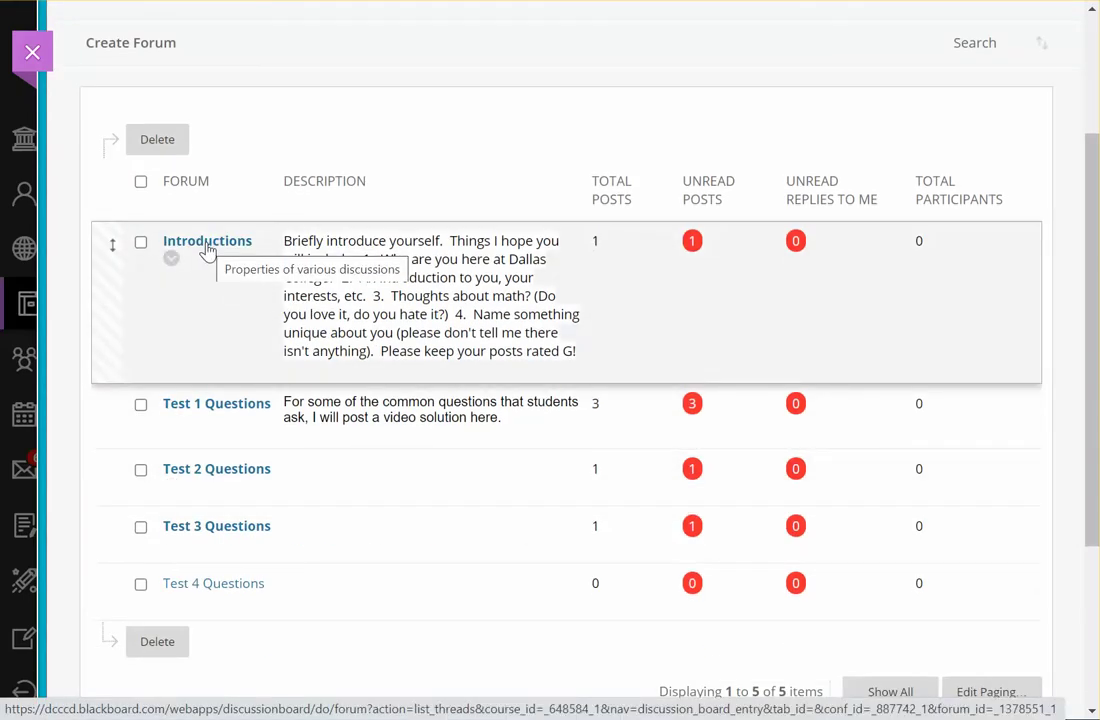
pyautogui.click(207, 248)
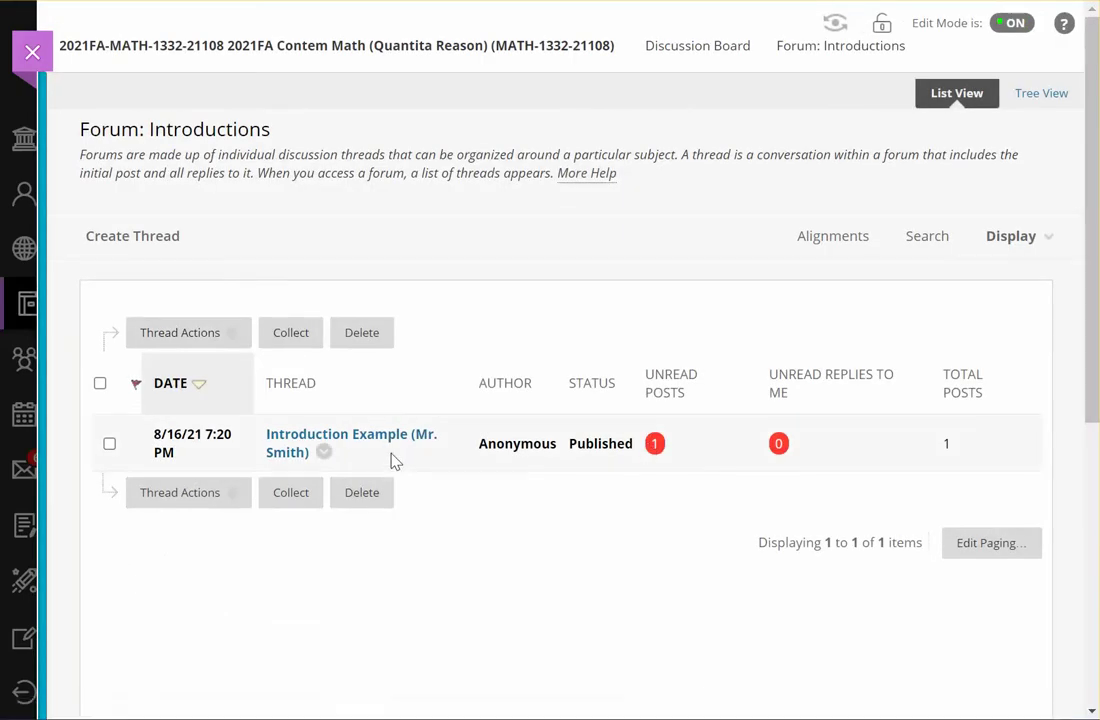
# Step: Read through the instructor's Introduction Example thread, including its pictures and video, and return to the Introductions forum
pyautogui.click(314, 443)
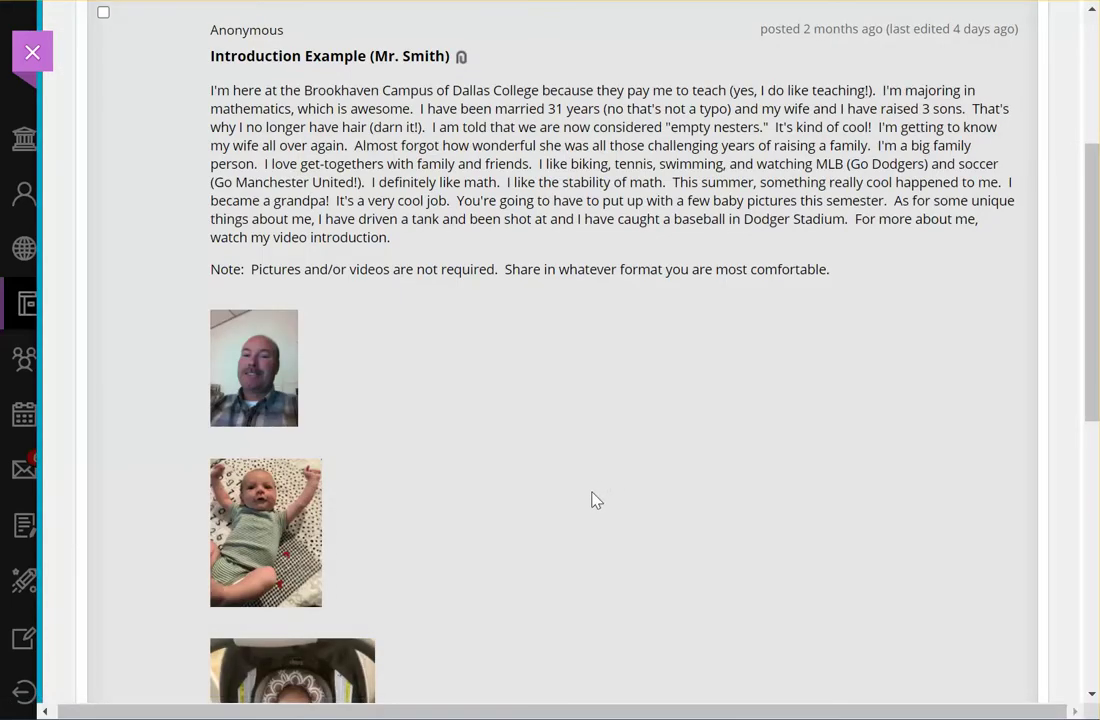
pyautogui.scroll(3, 591, 500)
pyautogui.scroll(-8, 587, 500)
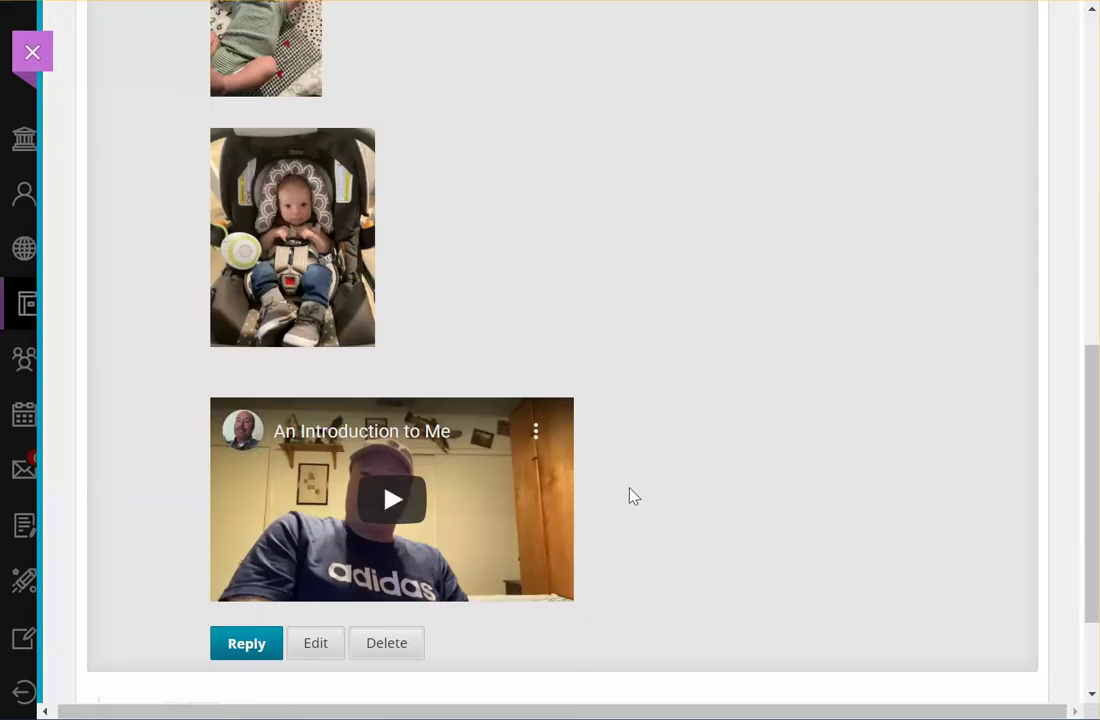
pyautogui.scroll(10, 855, 518)
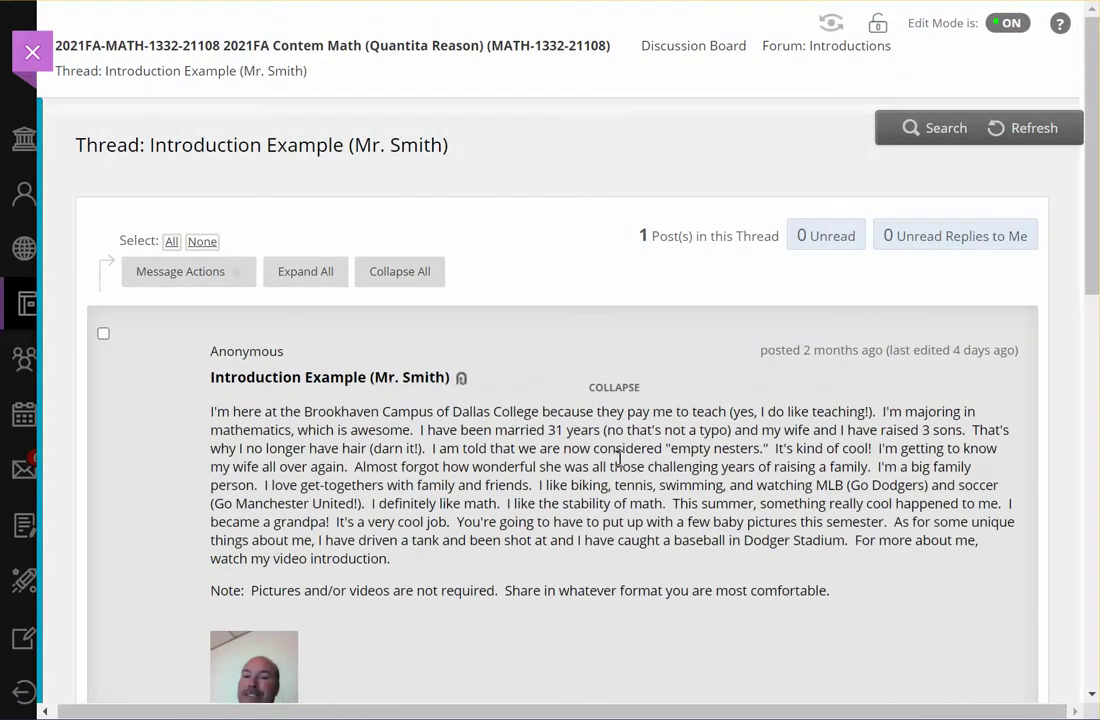
pyautogui.scroll(-10, 617, 458)
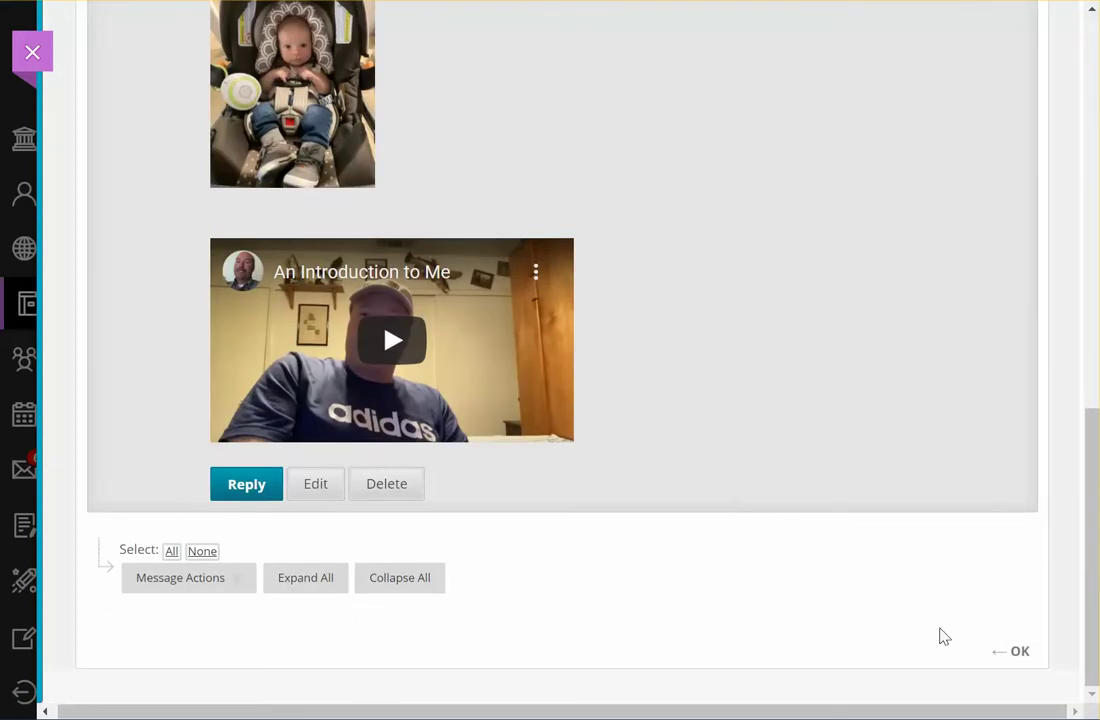
pyautogui.click(1018, 653)
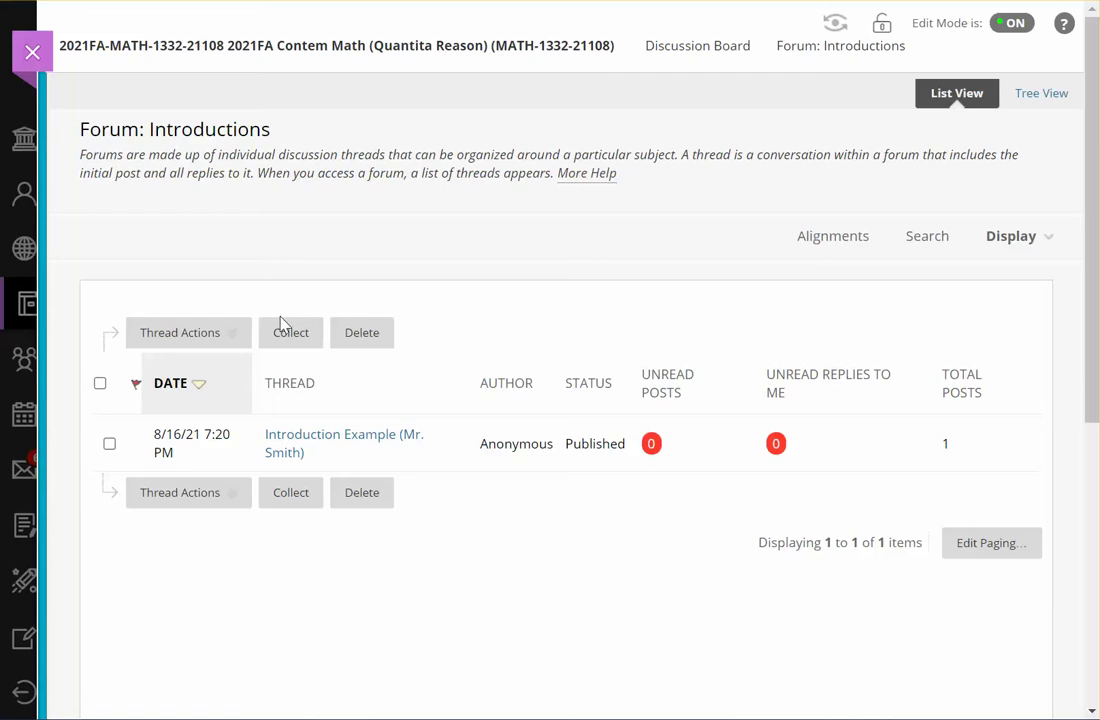
# Step: Reopen the discussion board from the course menu, view the Introductions forum's thread list, and return to the board
pyautogui.click(238, 332)
pyautogui.click(48, 377)
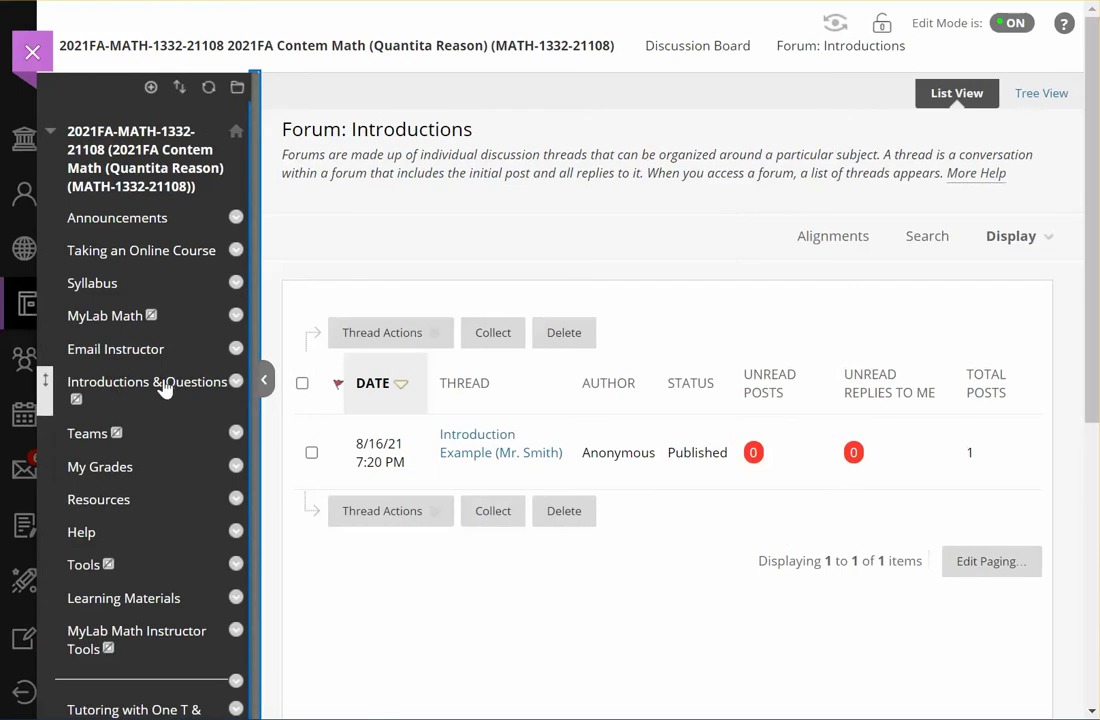
pyautogui.click(118, 384)
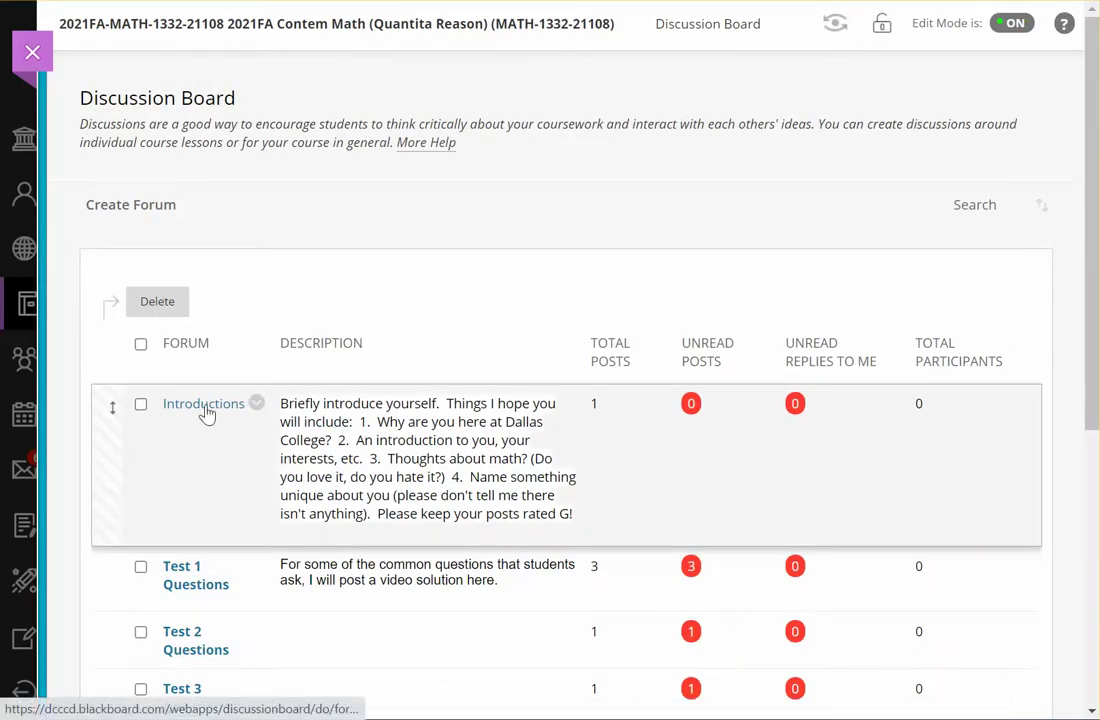
pyautogui.click(206, 408)
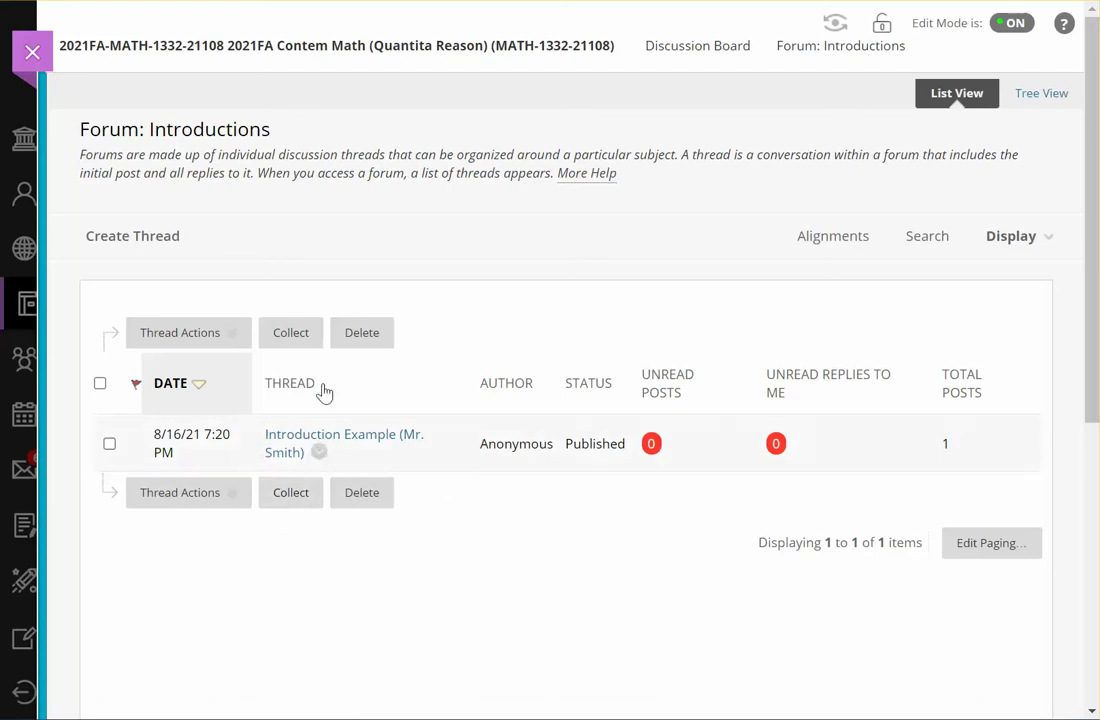
pyautogui.scroll(-1, 1052, 648)
pyautogui.scroll(-5, 1045, 600)
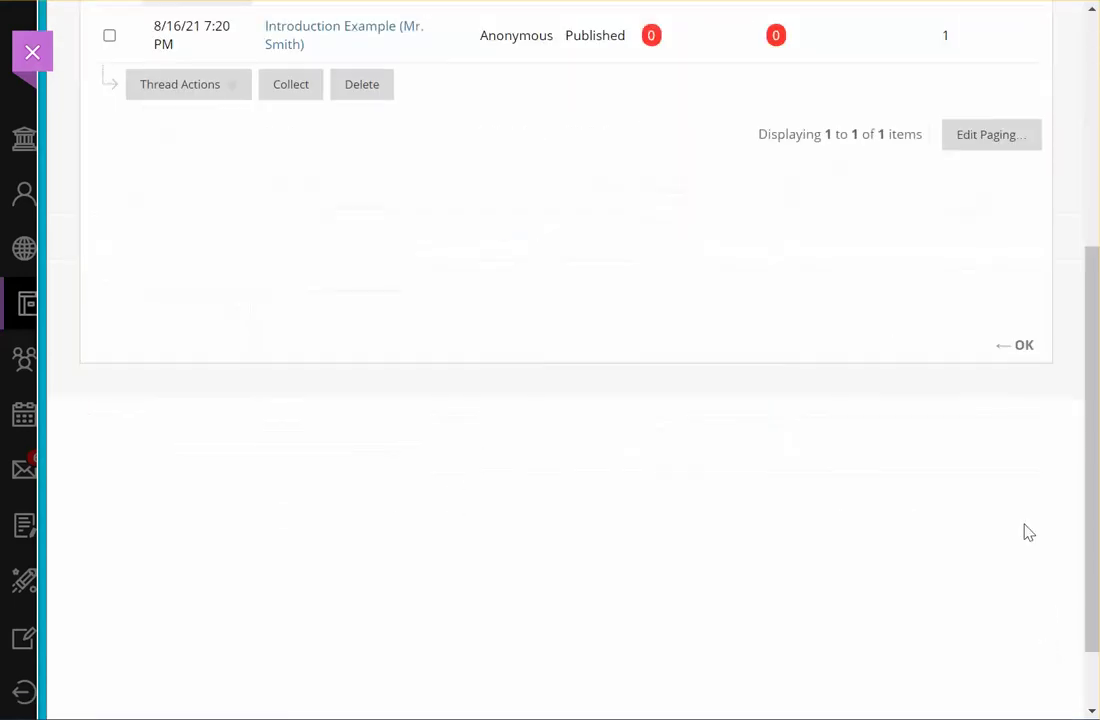
pyautogui.click(1017, 350)
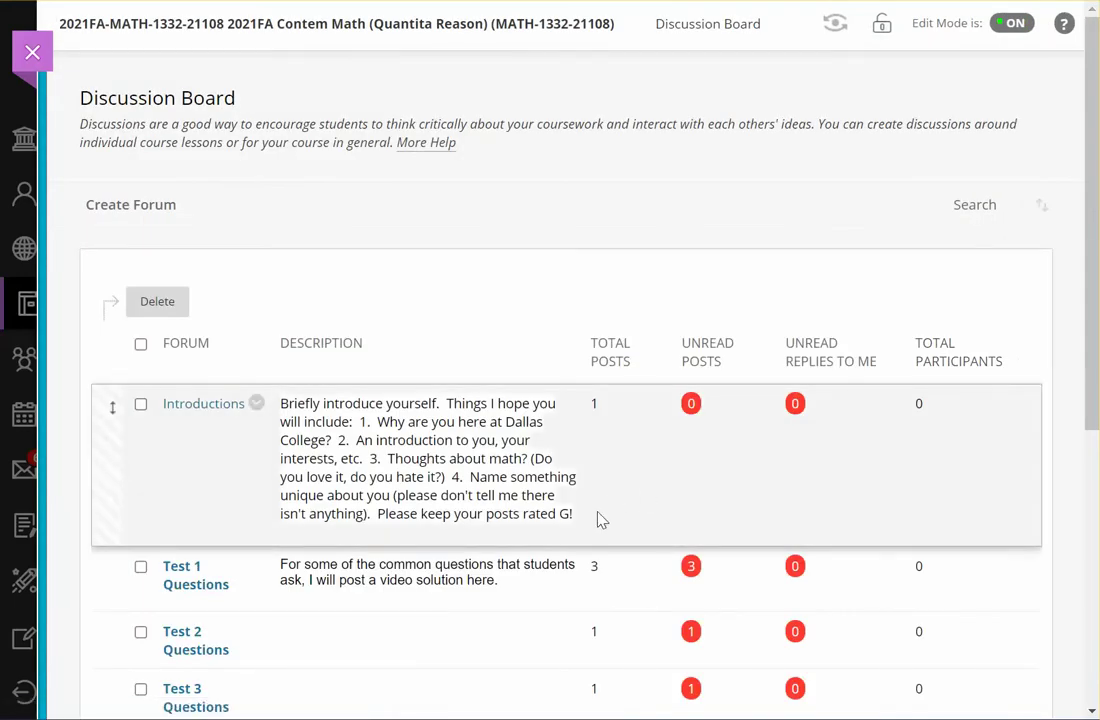
# Step: View the homework problem threads in the Test 1 Questions forum and return to the discussion board
pyautogui.scroll(-3, 300, 615)
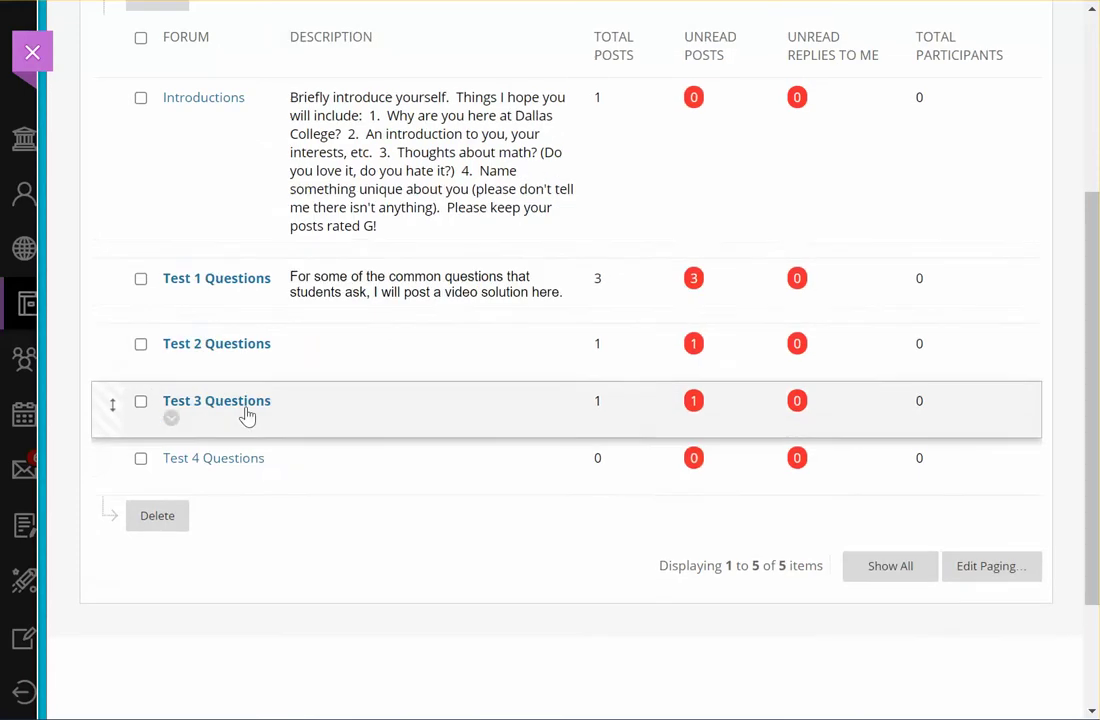
pyautogui.click(201, 283)
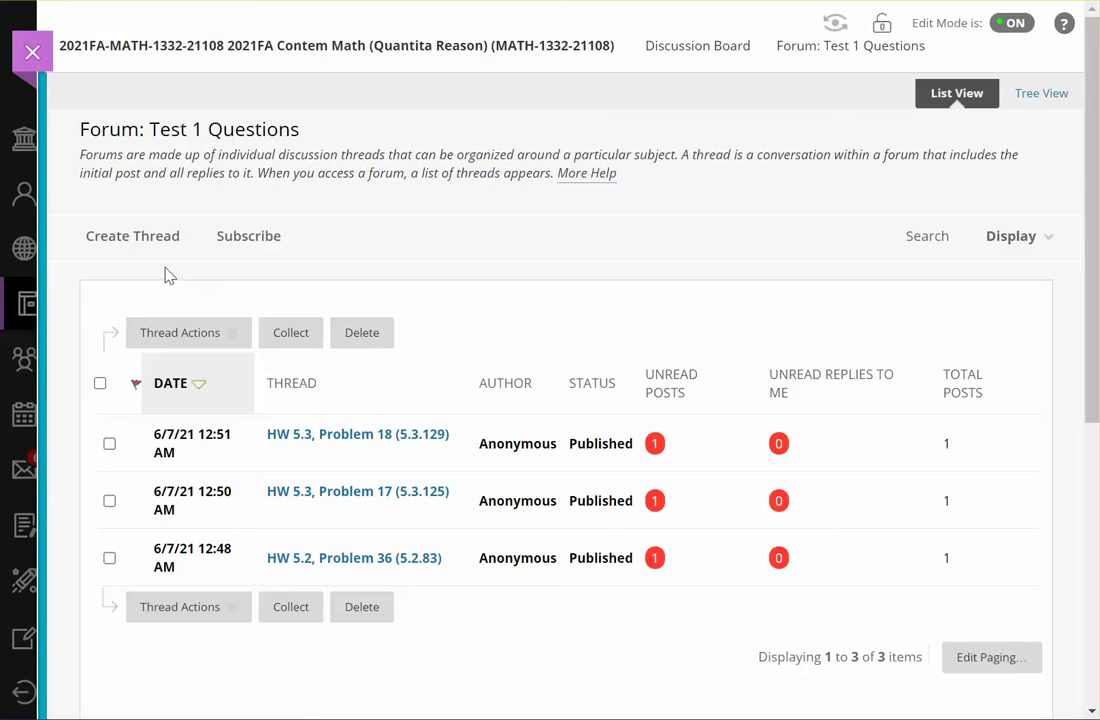
pyautogui.scroll(-1, 640, 589)
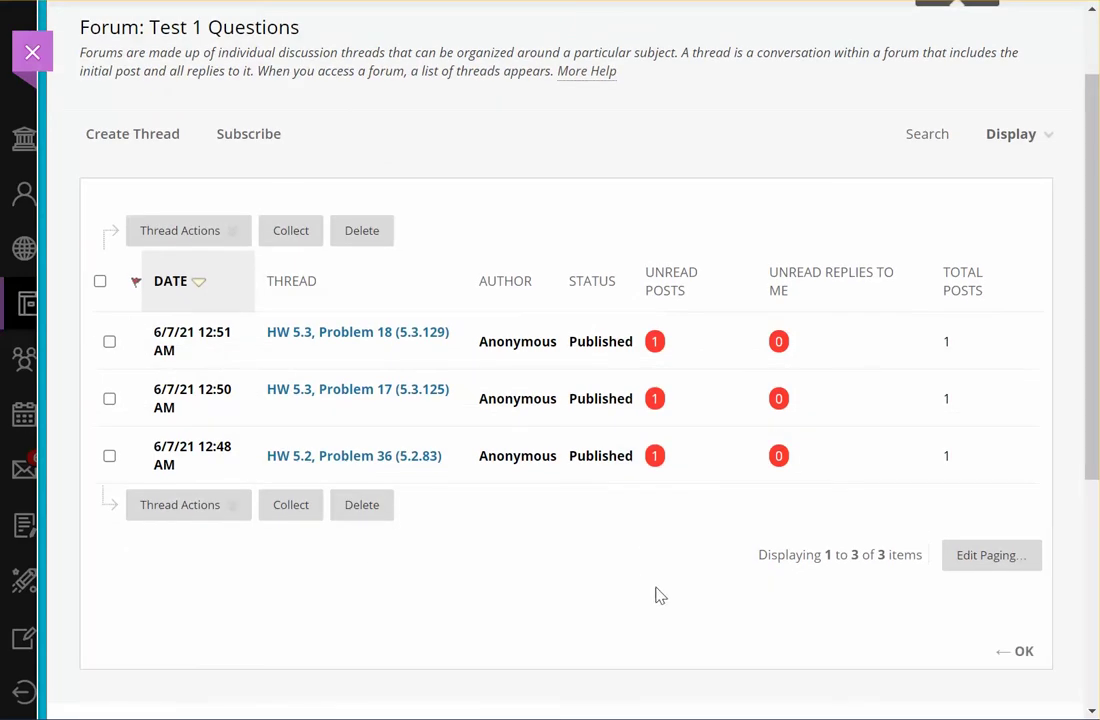
pyautogui.scroll(-1, 675, 590)
pyautogui.click(1026, 560)
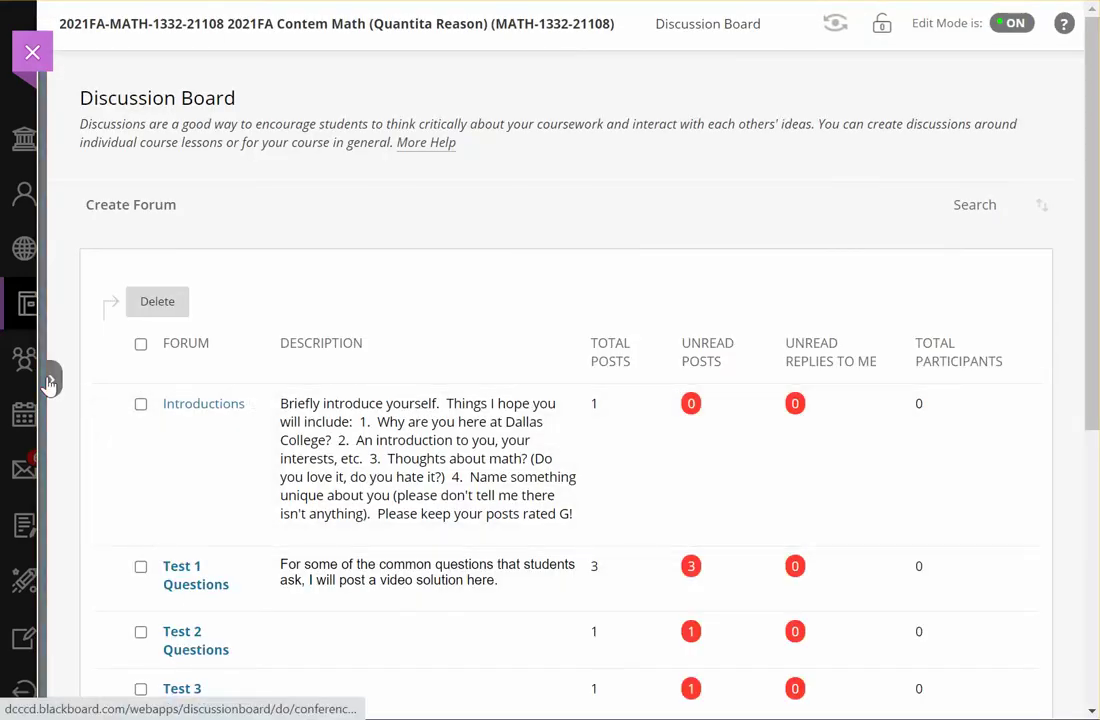
# Step: Open the course's Resources page and view its library, tutoring, disability, accessibility and student services sections
pyautogui.click(47, 375)
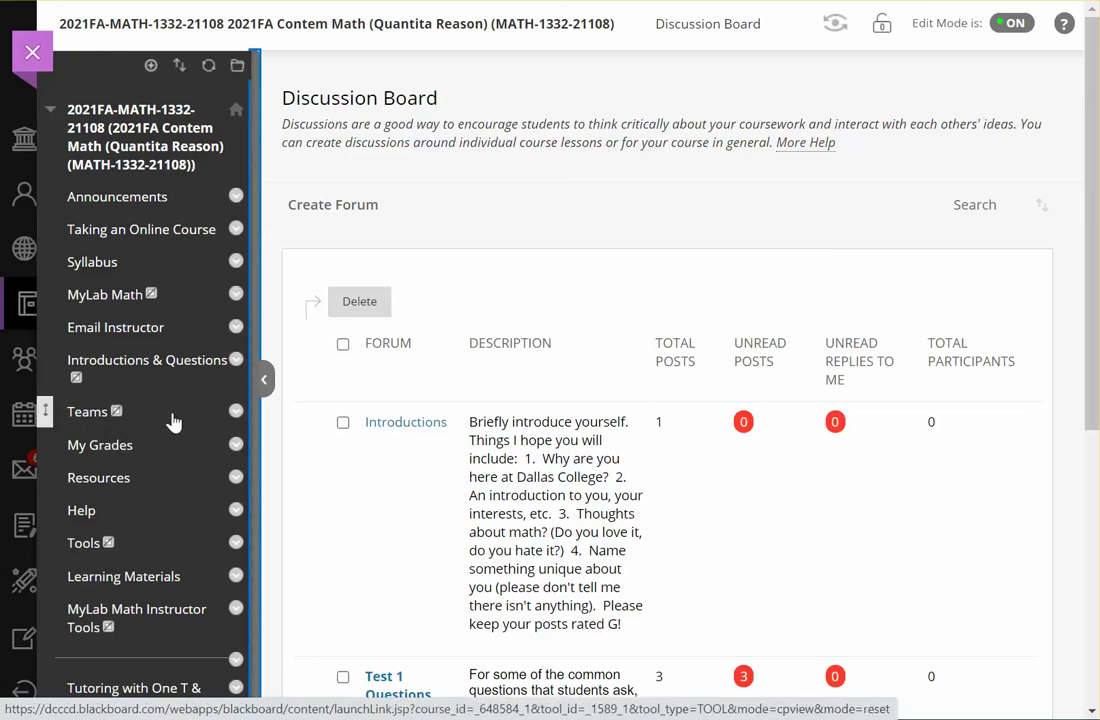
pyautogui.click(88, 480)
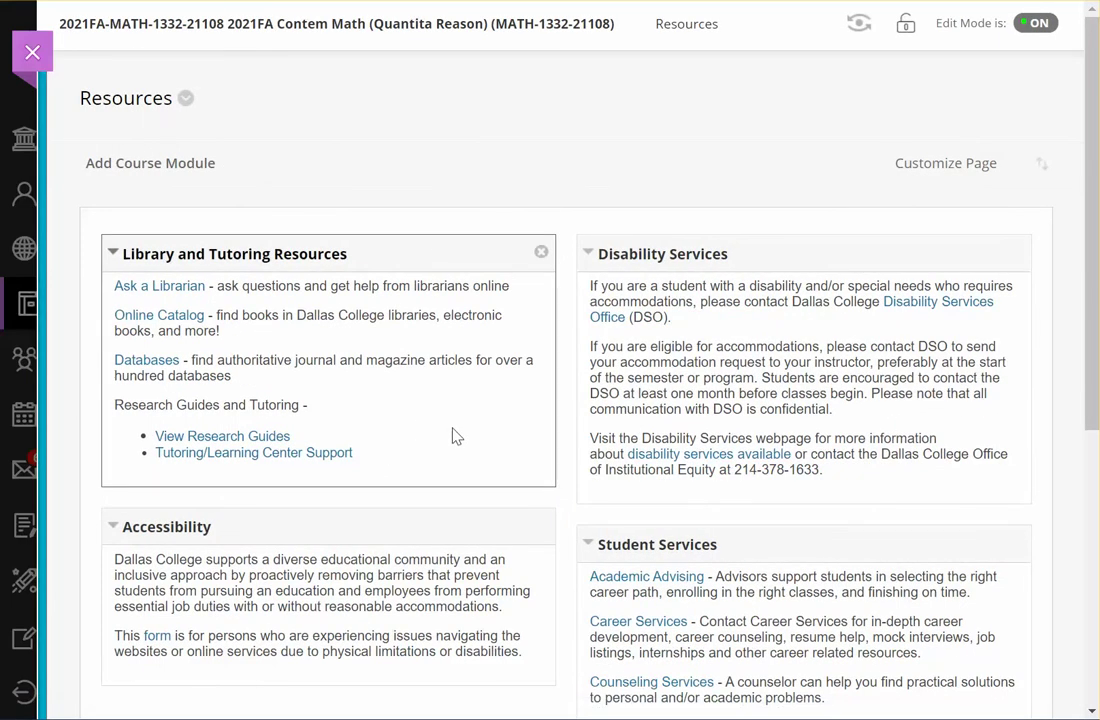
pyautogui.scroll(-3, 452, 436)
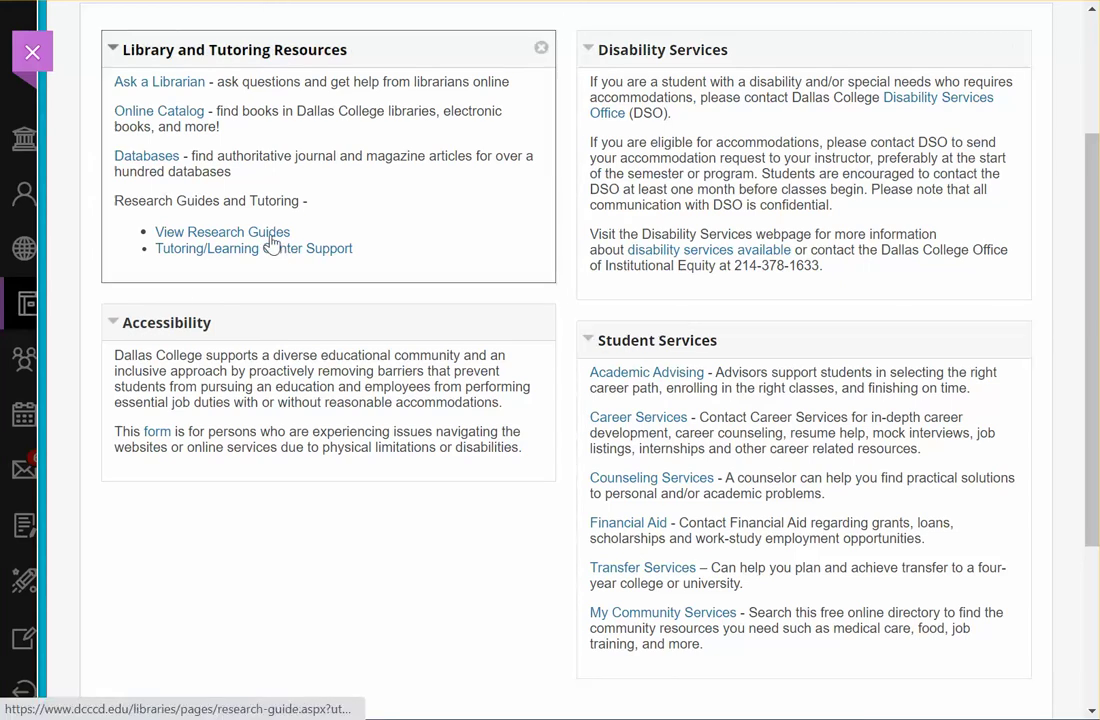
pyautogui.scroll(2, 180, 300)
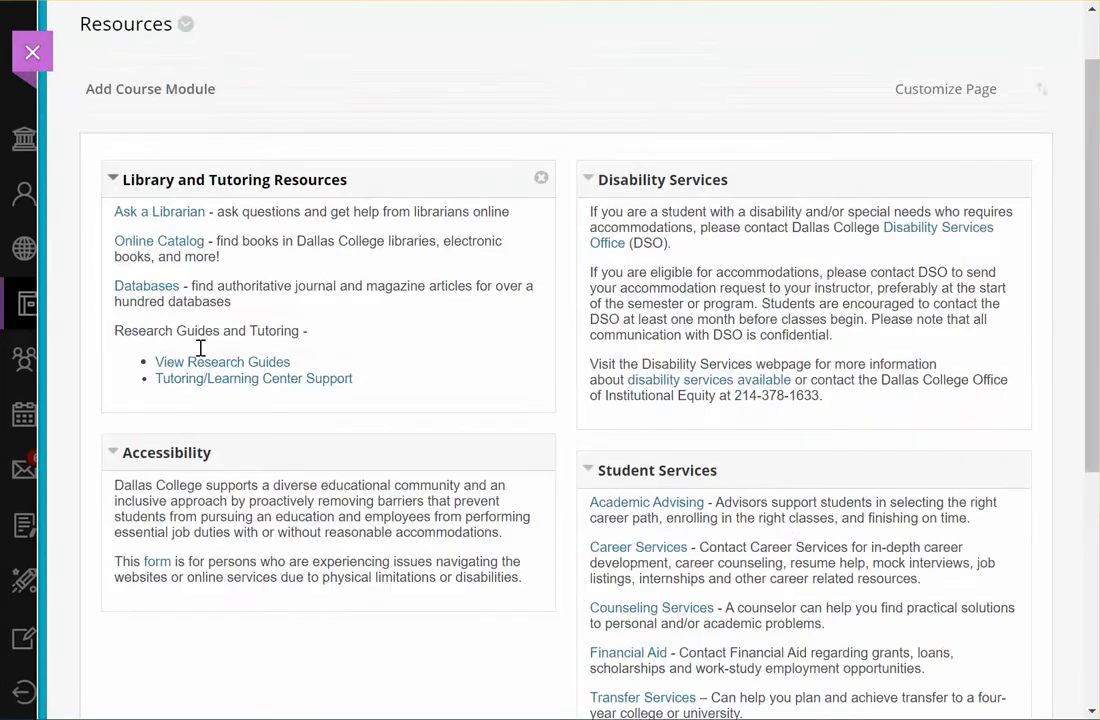
# Step: View the Getting Technical Help information on the course's Help page, then open the Learning Materials area
pyautogui.click(47, 372)
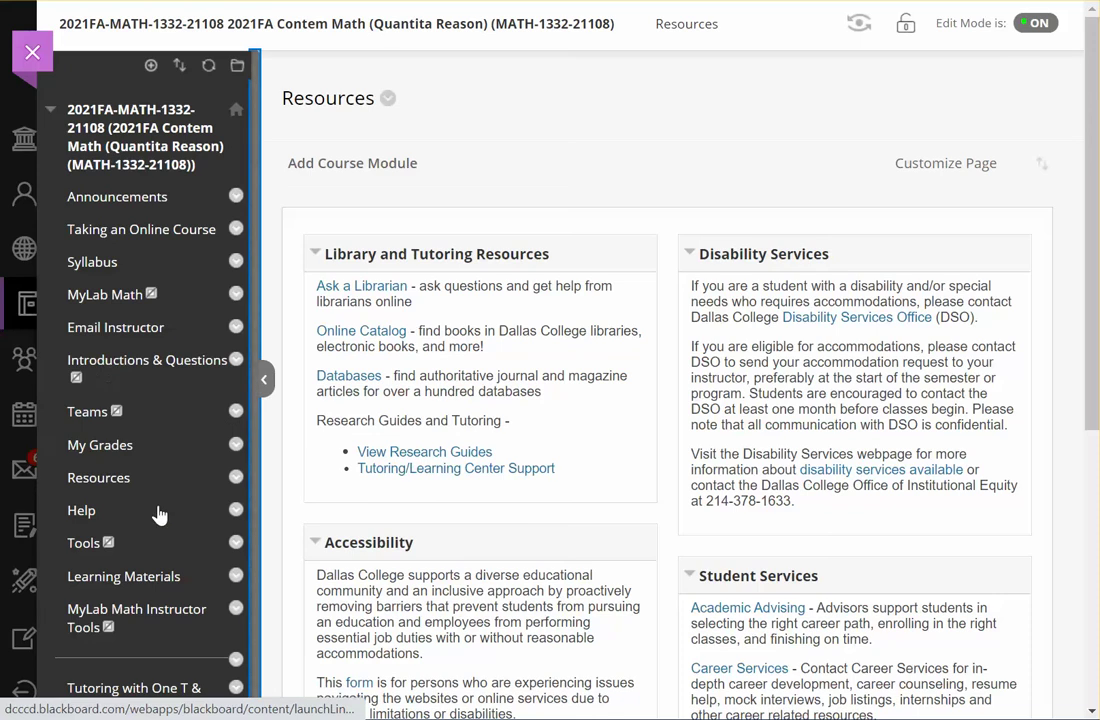
pyautogui.click(83, 512)
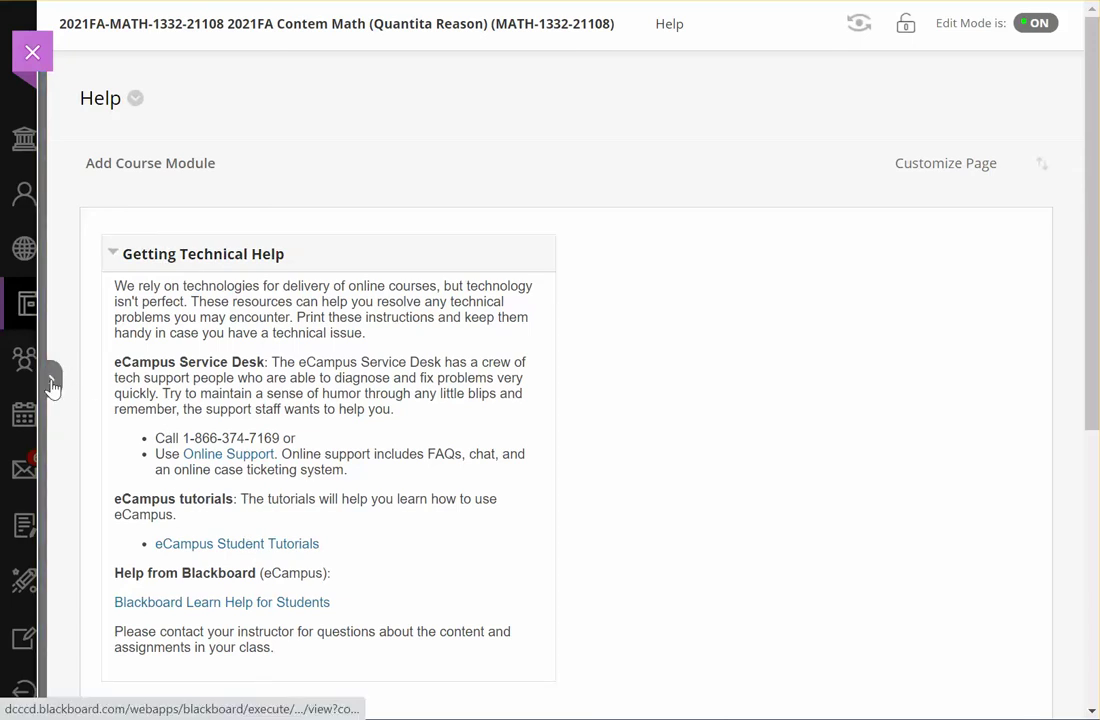
pyautogui.click(52, 382)
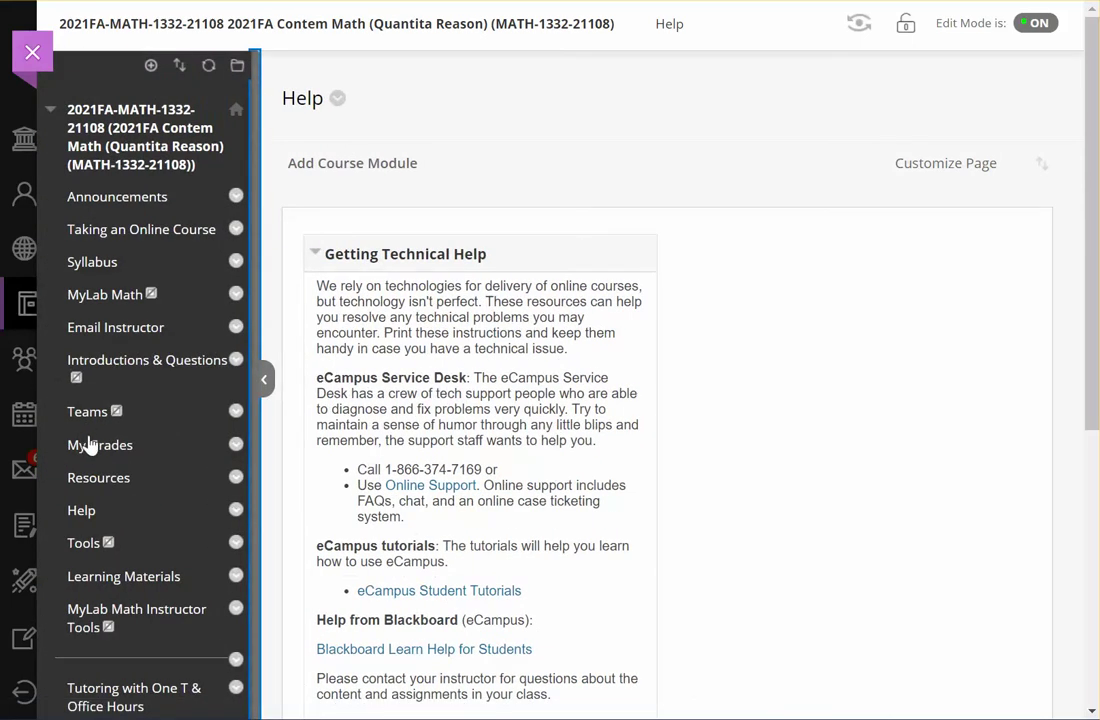
pyautogui.click(151, 583)
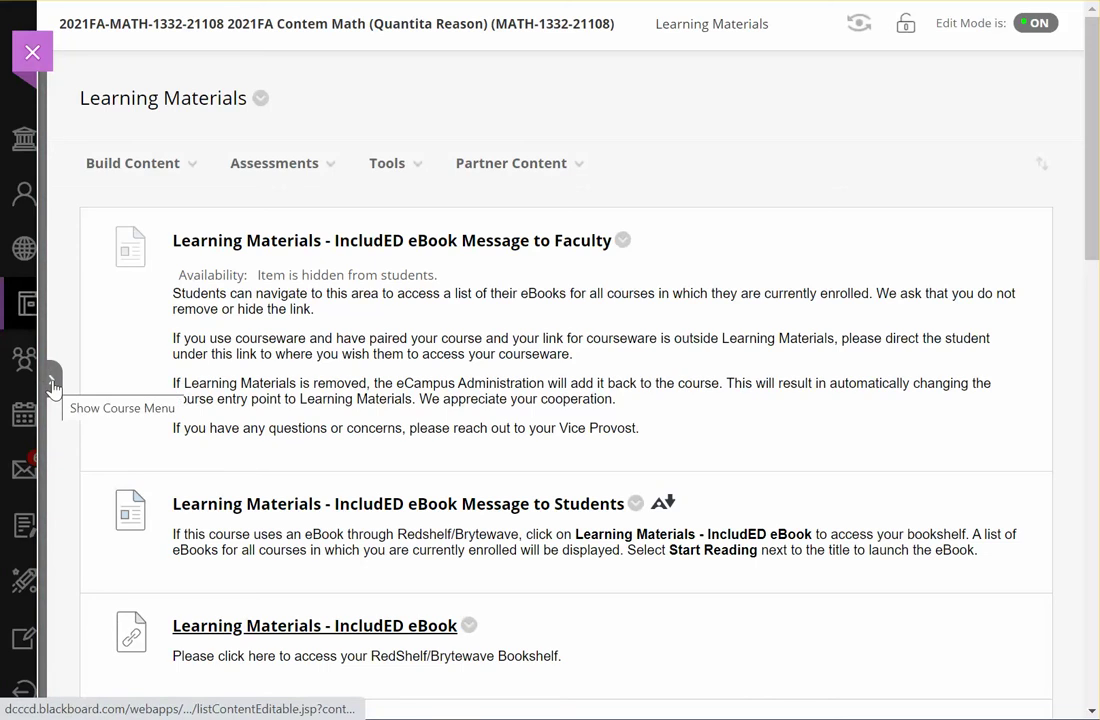
# Step: Open the course's tutoring and office hours area to show the Blackboard Collaborate Ultra sessions
pyautogui.click(52, 385)
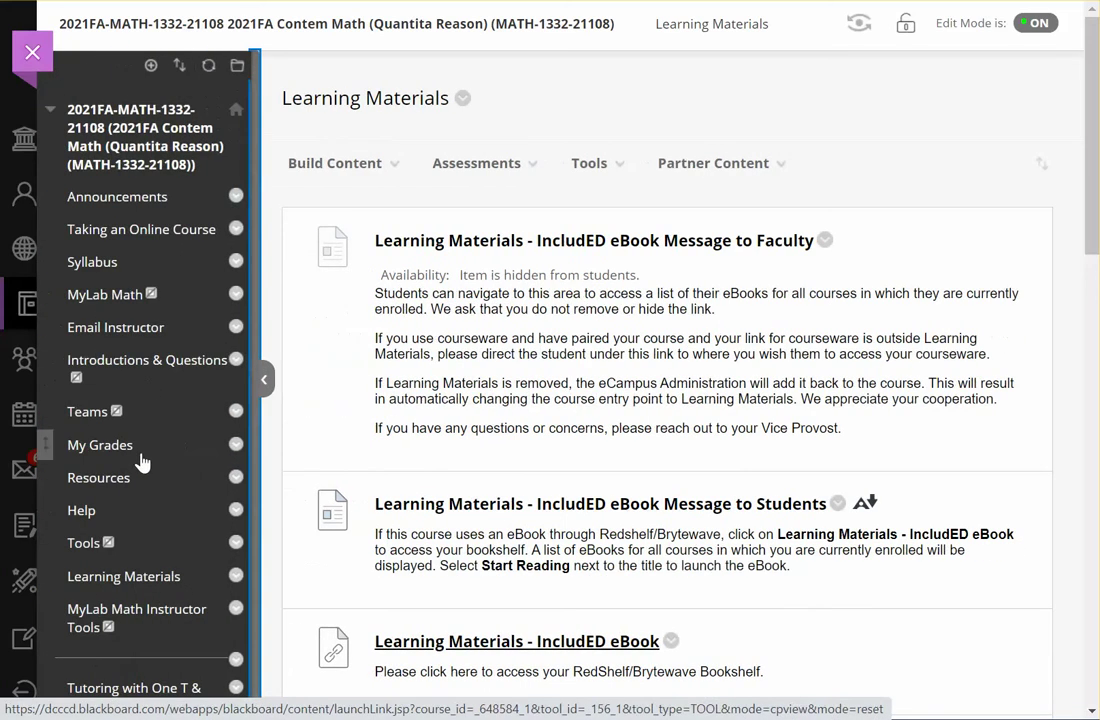
pyautogui.scroll(-2, 162, 500)
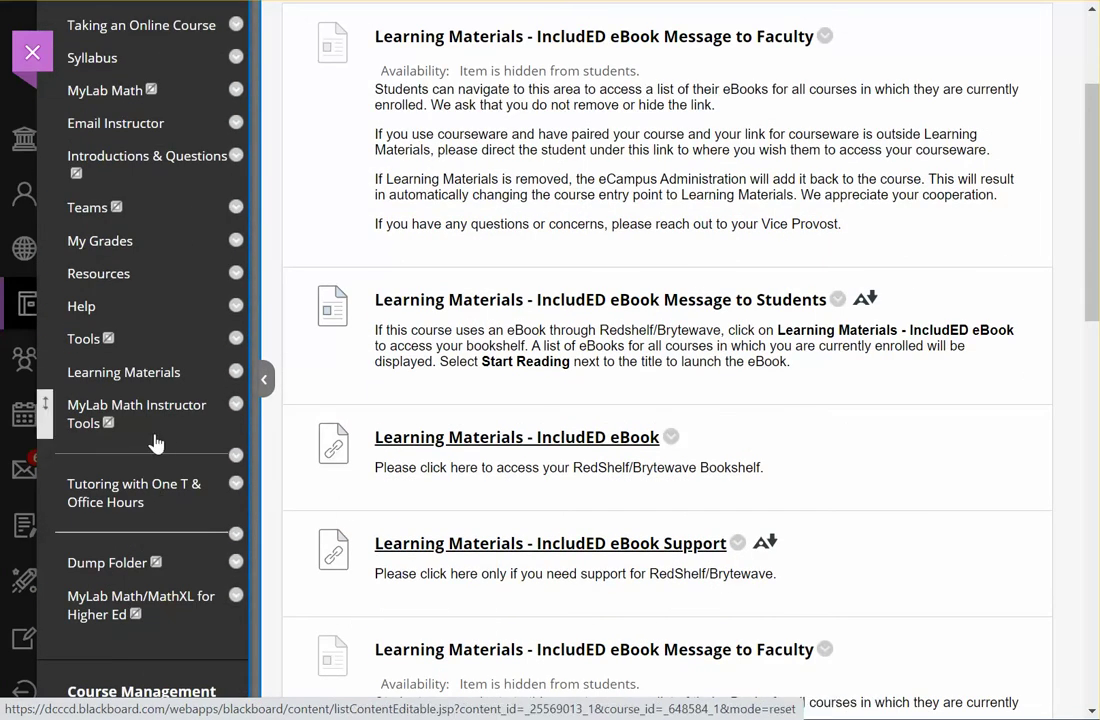
pyautogui.scroll(-2, 152, 447)
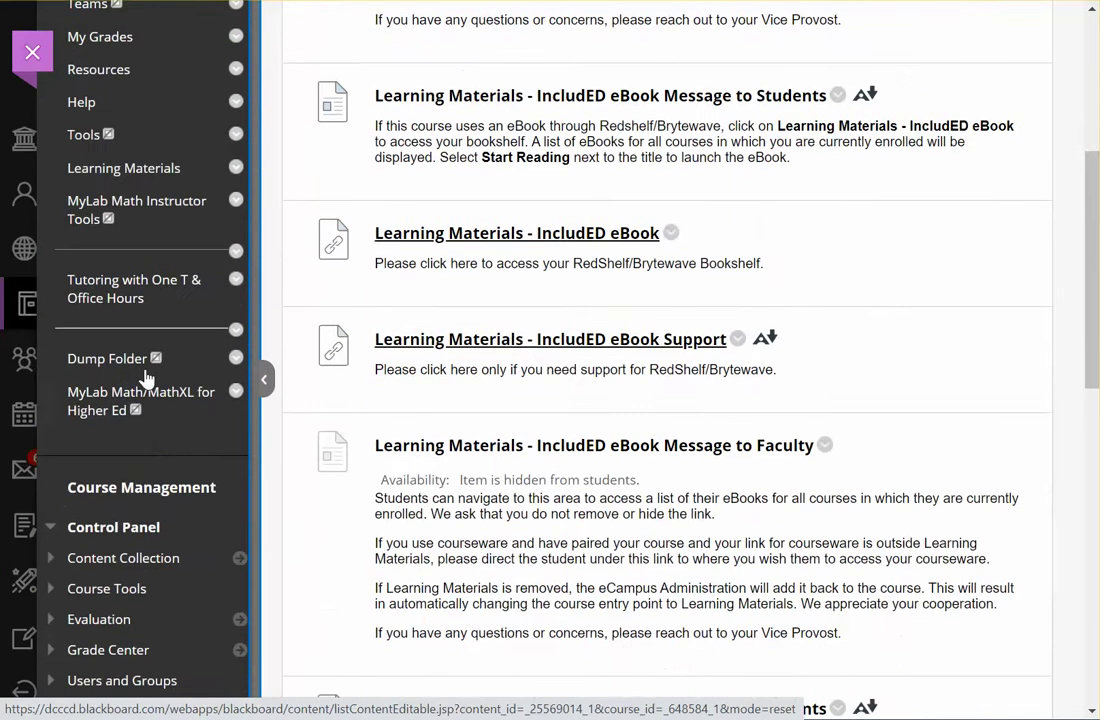
pyautogui.click(121, 289)
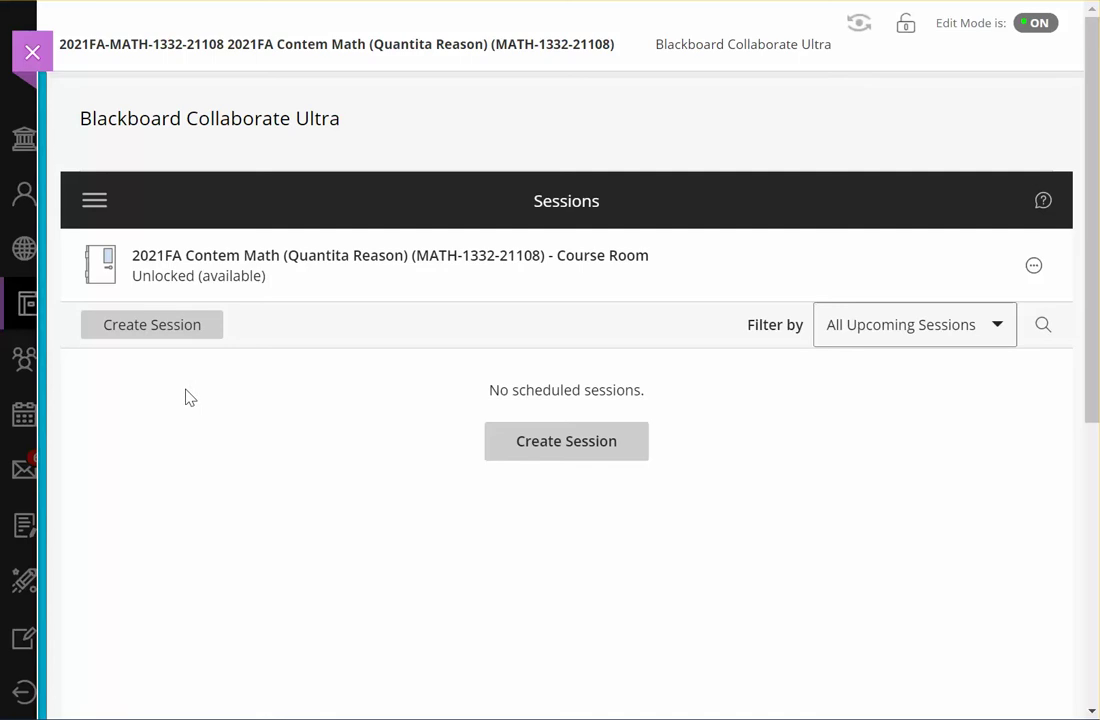
# Step: Open the MyLab Math area, follow its Assignments link, and redisplay the course menu beside the MyLab Math content list
pyautogui.moveTo(42, 337)
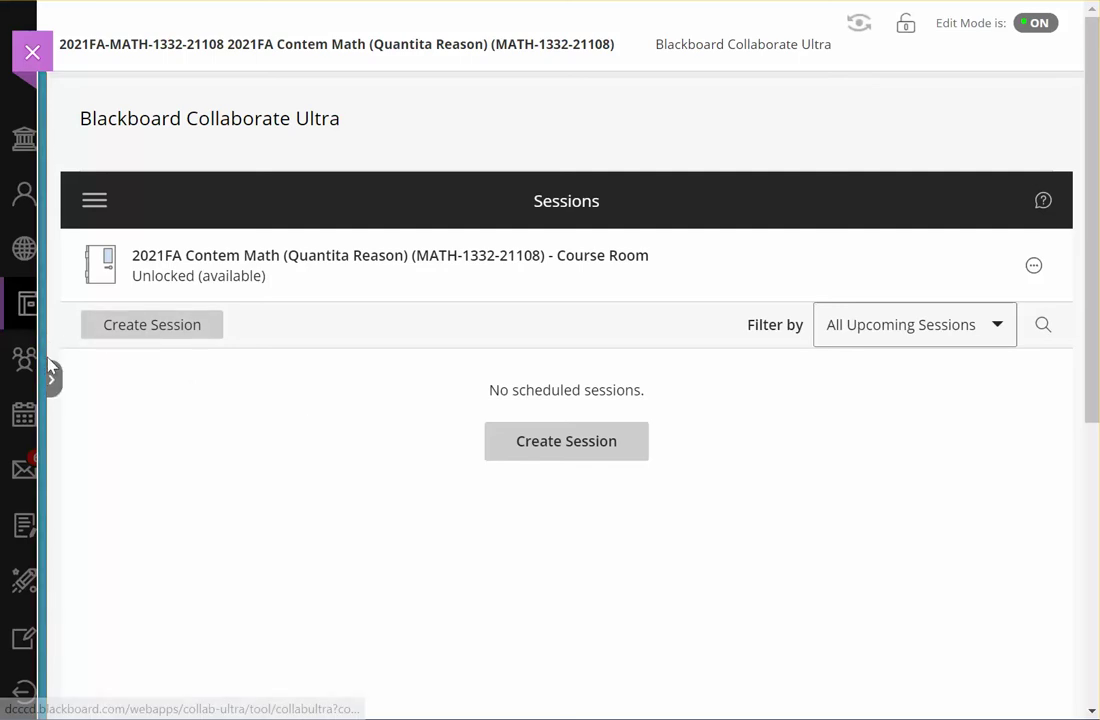
pyautogui.click(50, 376)
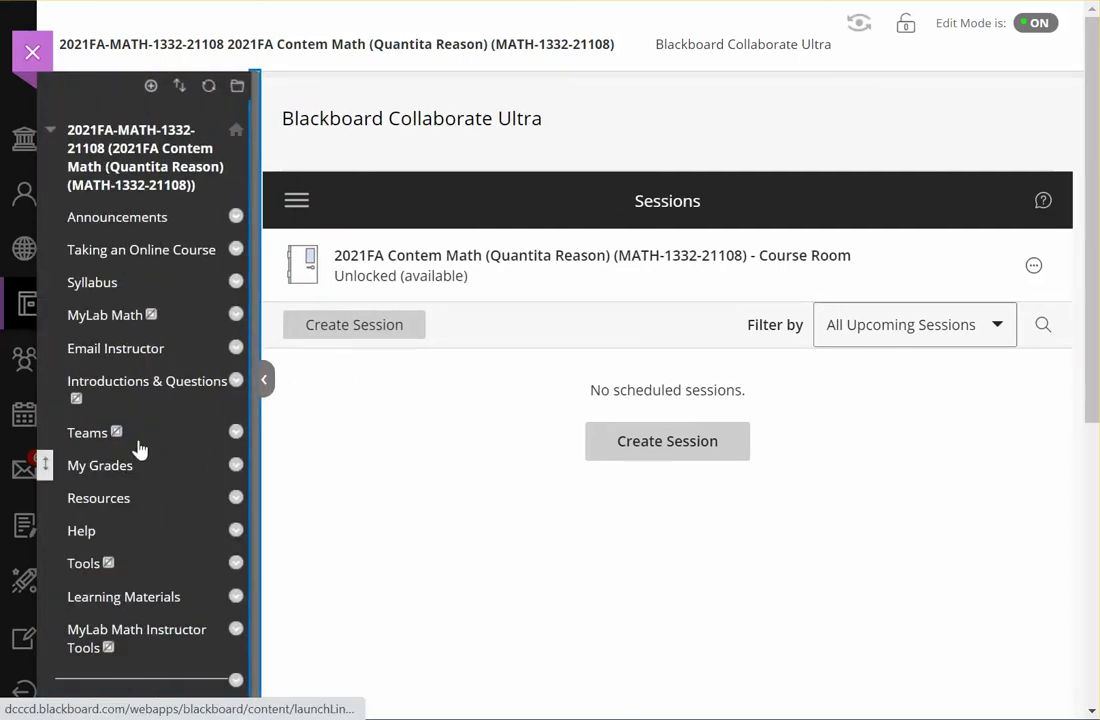
pyautogui.click(72, 318)
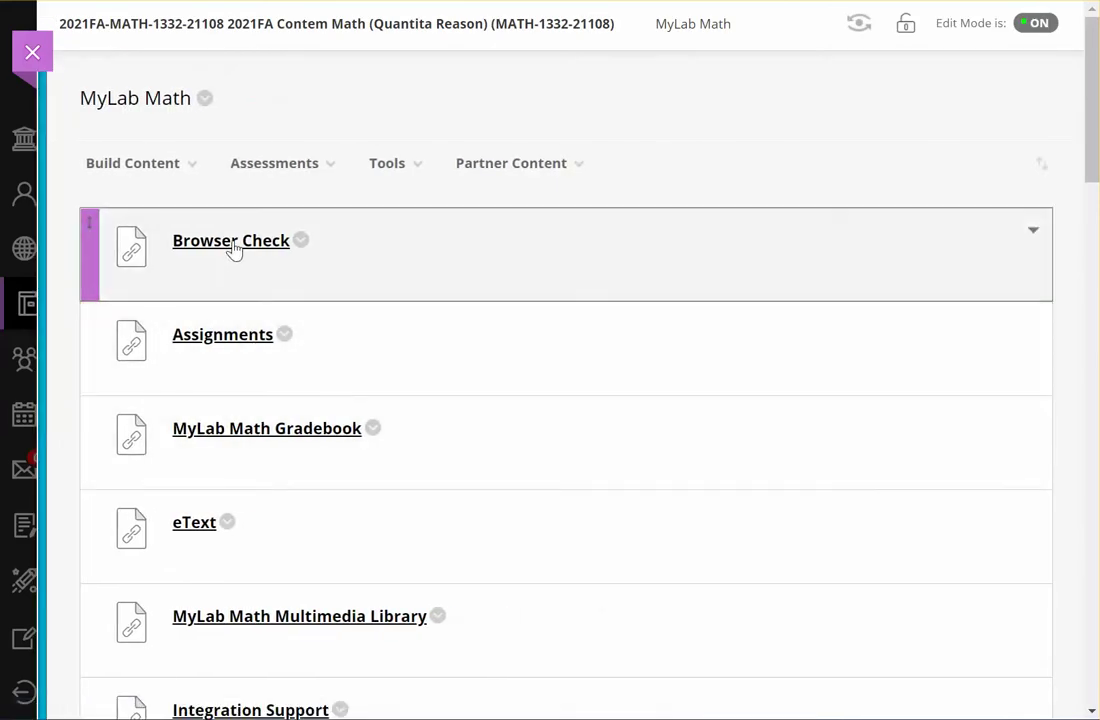
pyautogui.click(229, 344)
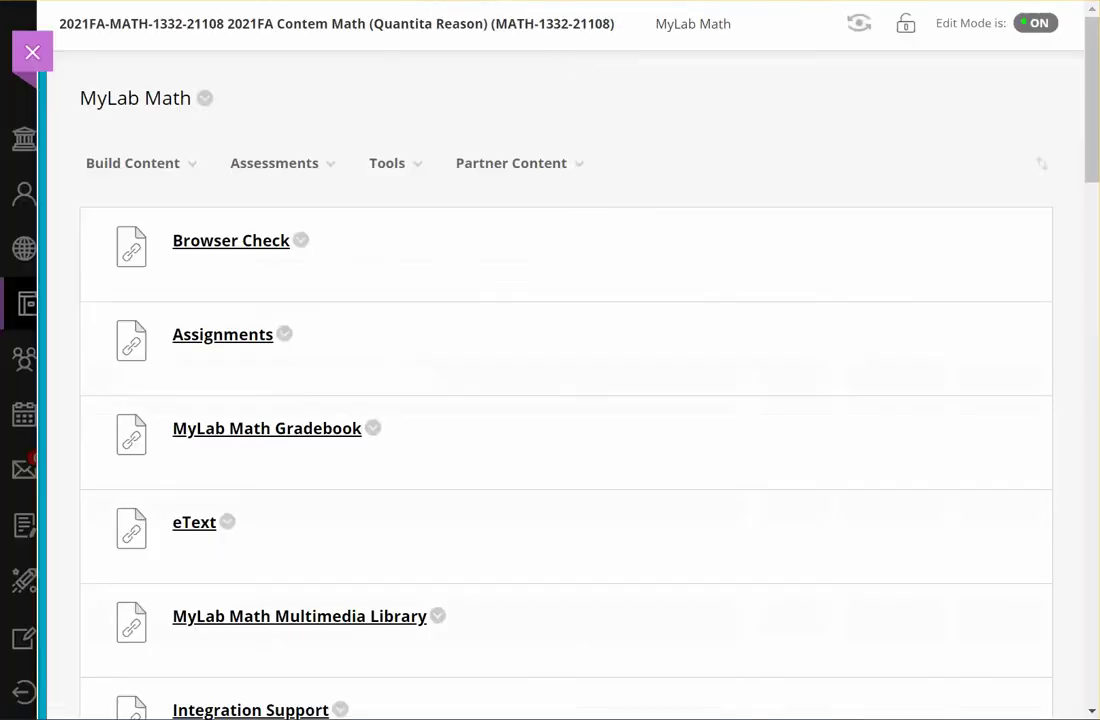
pyautogui.click(511, 163)
pyautogui.click(49, 375)
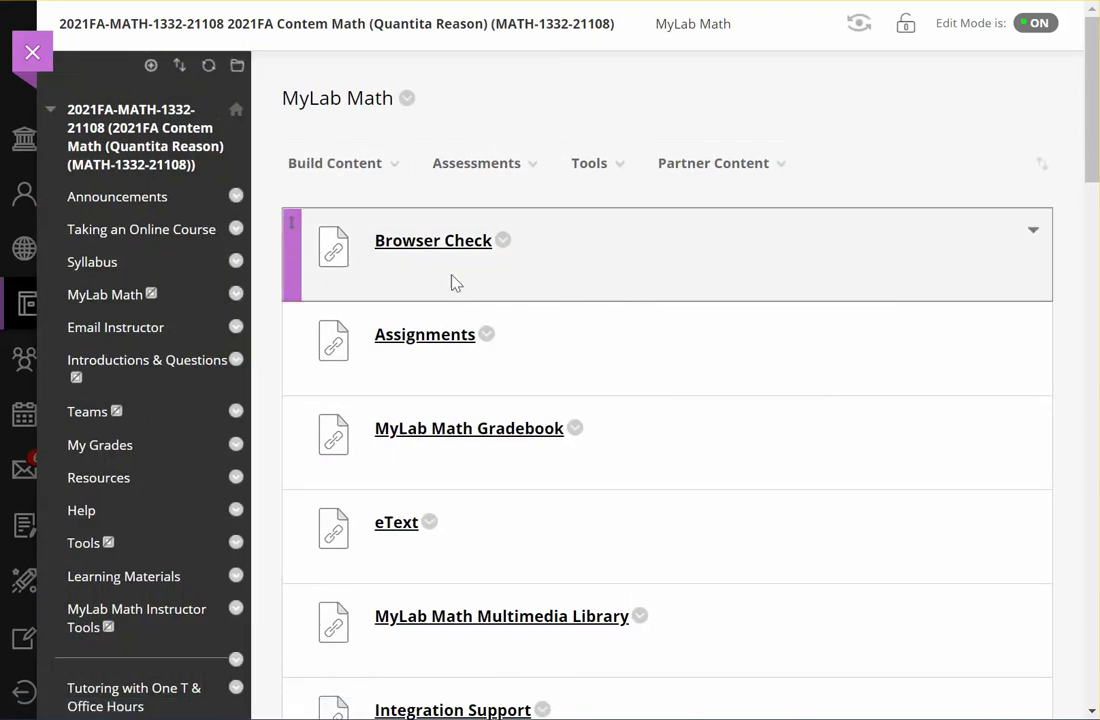
# Step: Run the MyLab Math Browser Check, then close its completion page to return to the content list
pyautogui.click(423, 248)
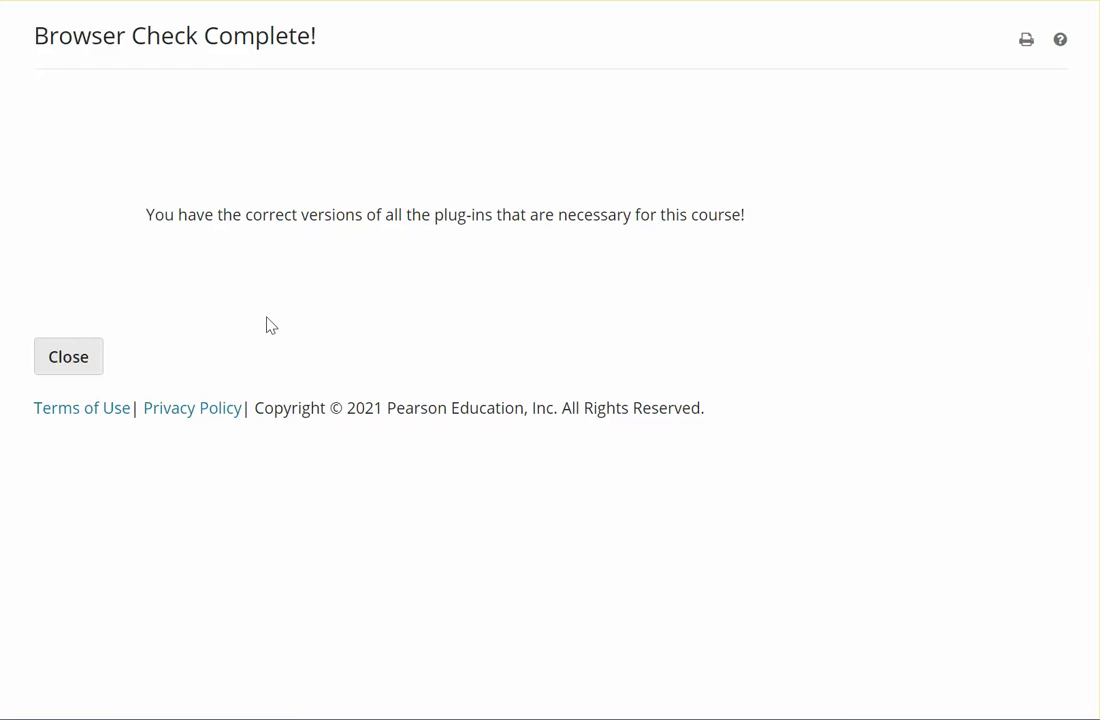
pyautogui.click(69, 358)
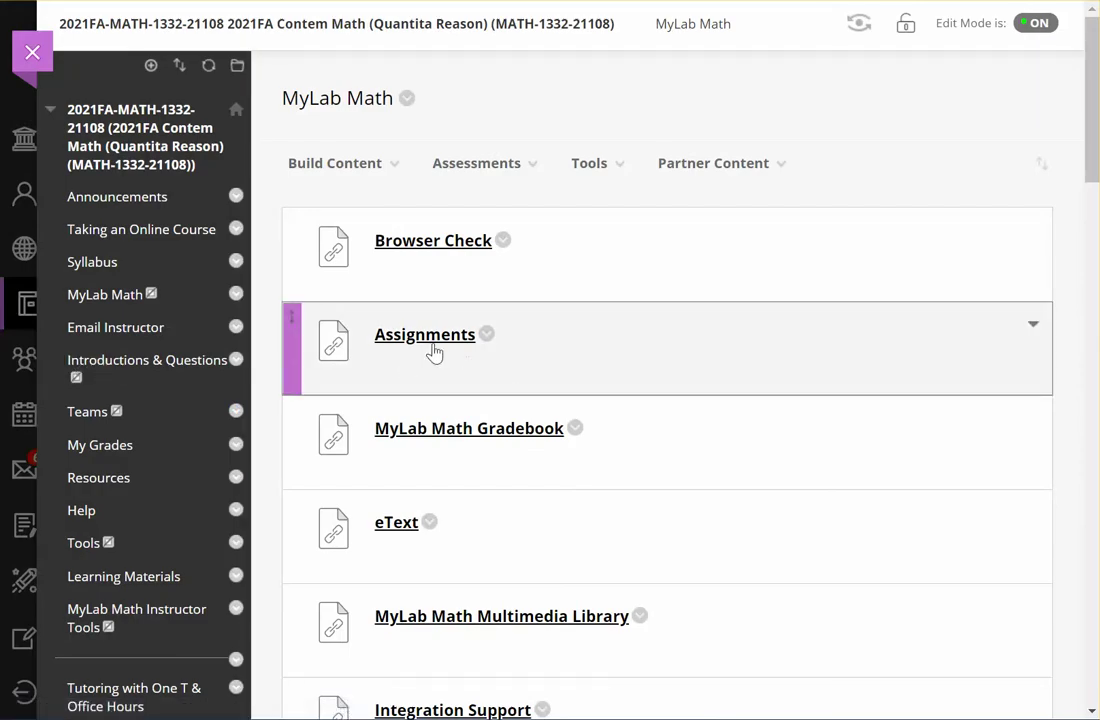
# Step: Open the eText and use its table of contents to go to Chapter 3: Logic, section 3.2 Compound Statements and Connectives
pyautogui.scroll(-2, 687, 385)
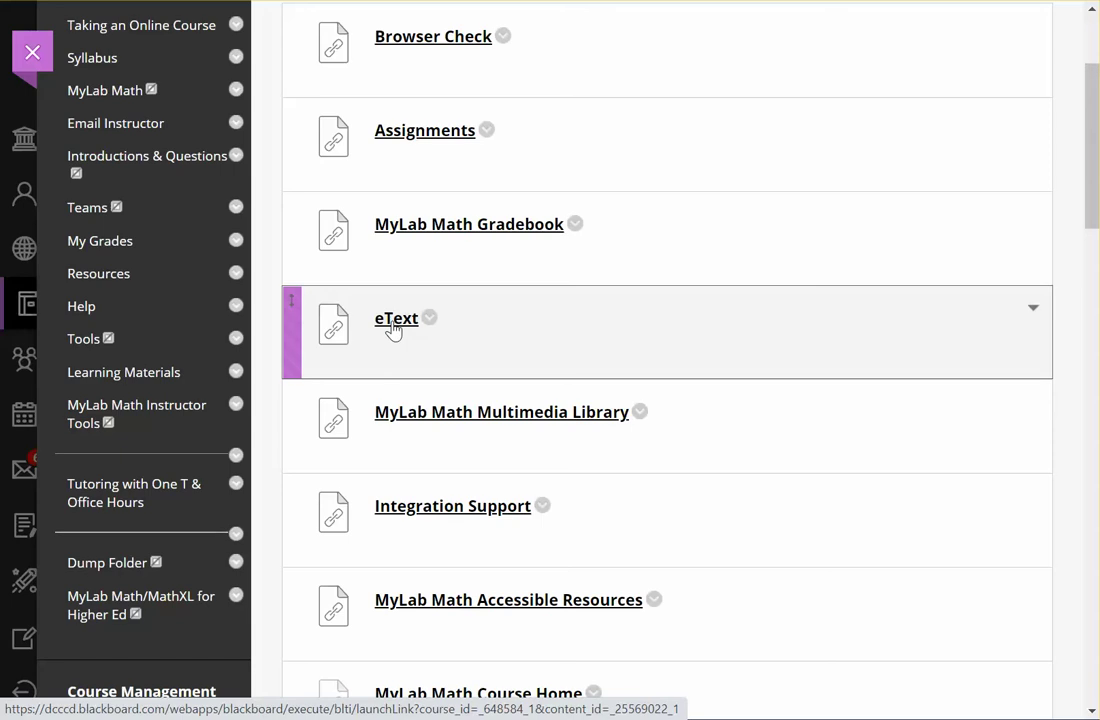
pyautogui.click(394, 326)
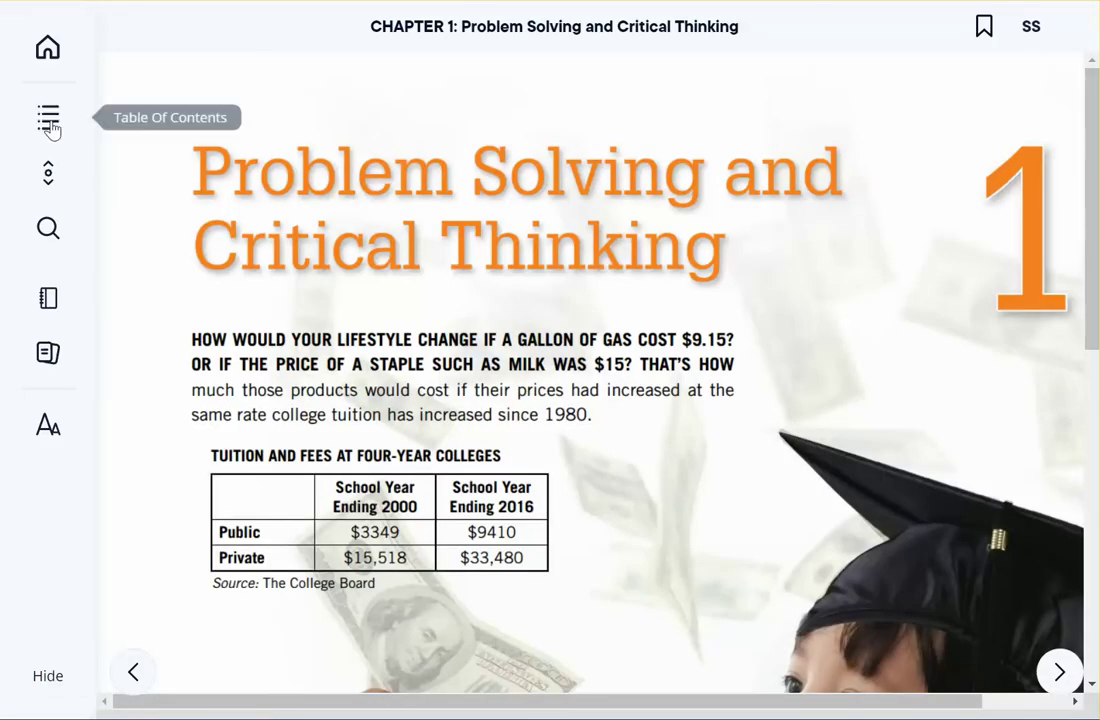
pyautogui.click(49, 121)
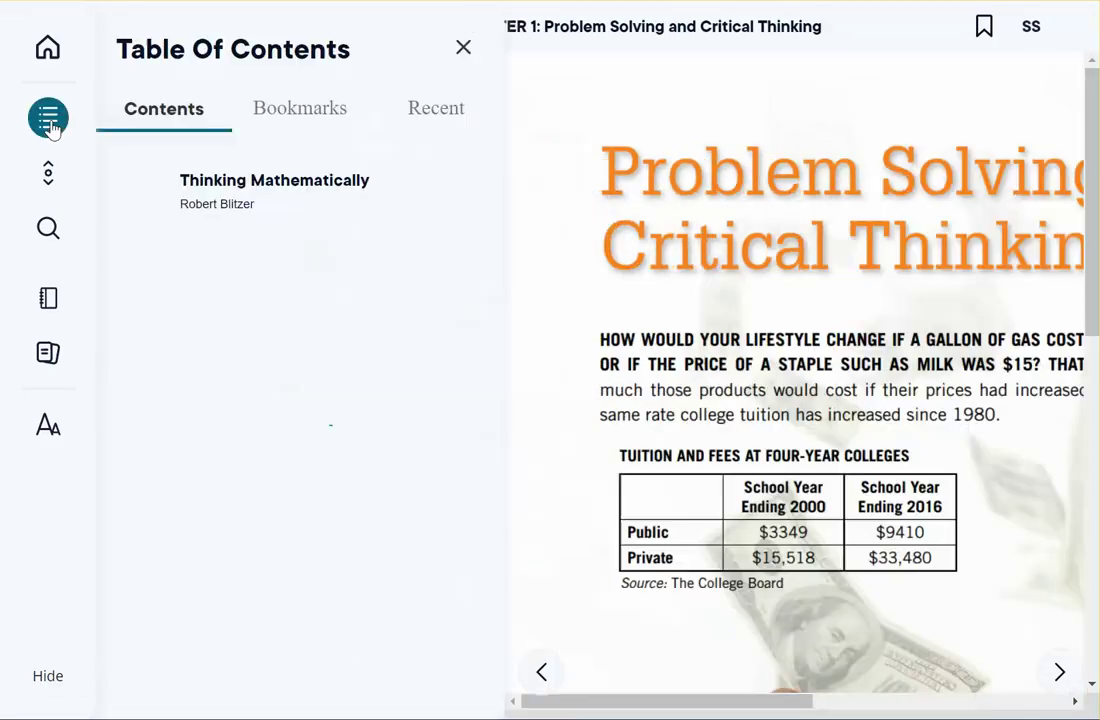
pyautogui.scroll(-5, 340, 495)
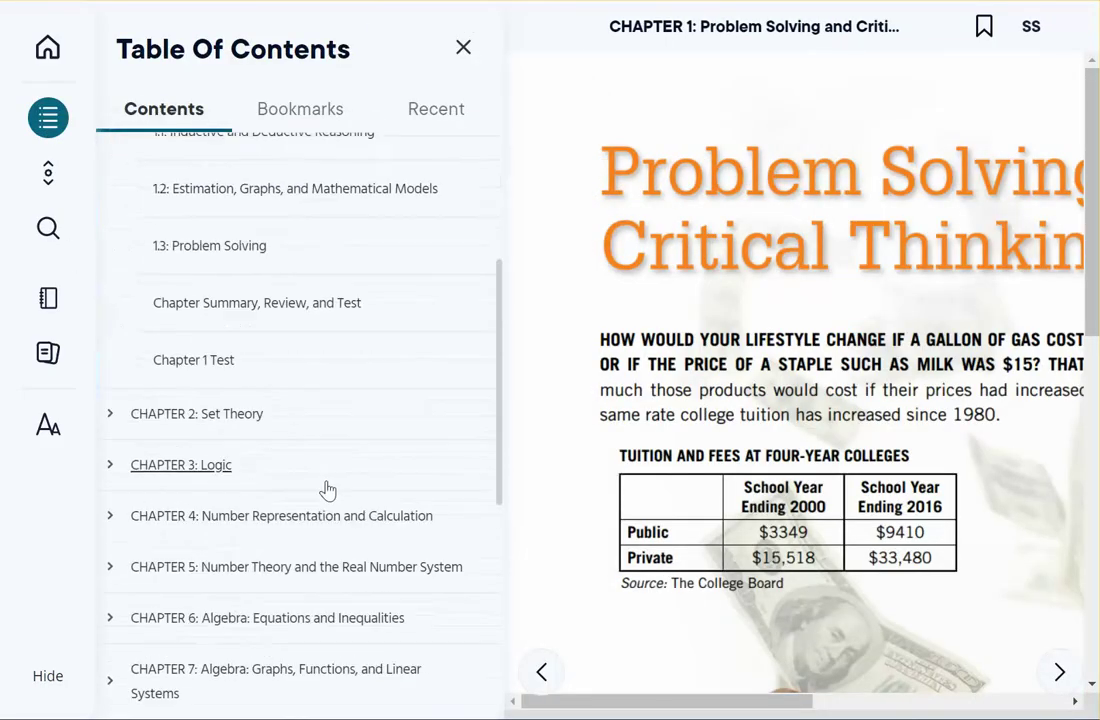
pyautogui.click(150, 366)
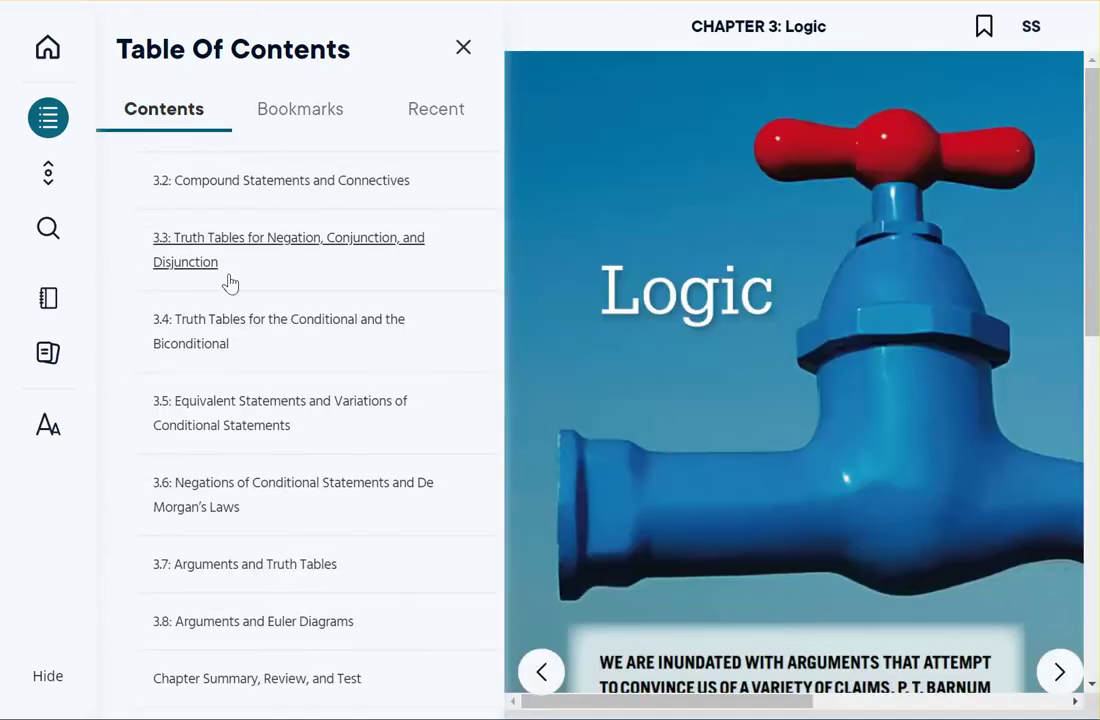
pyautogui.click(216, 184)
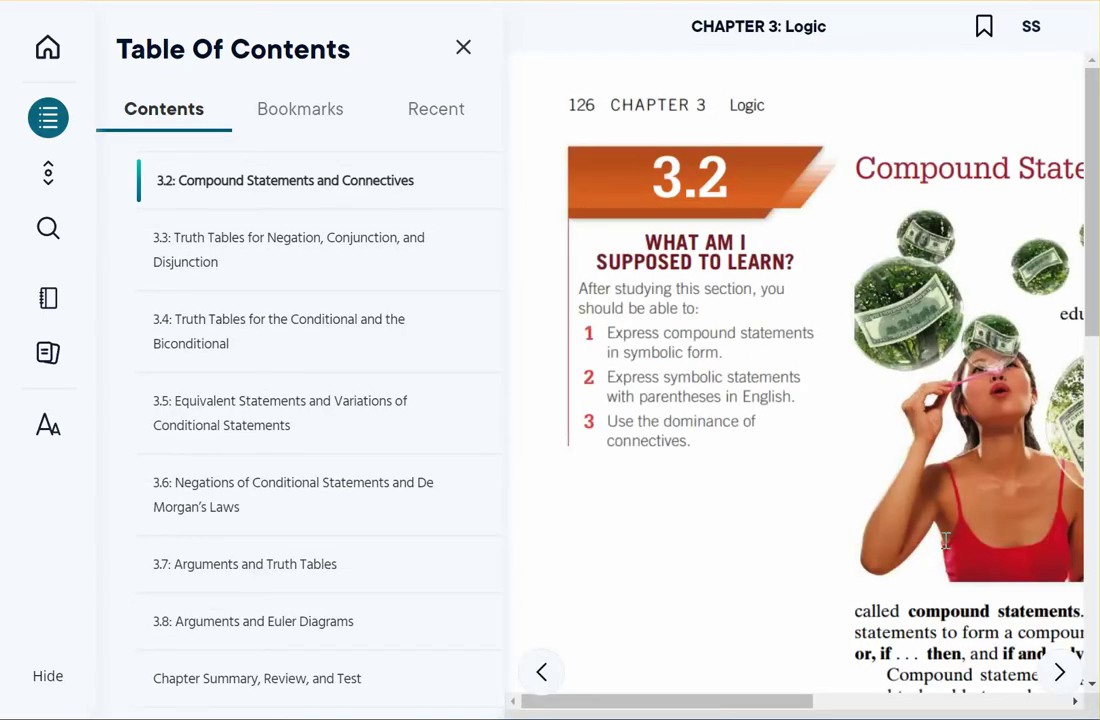
# Step: Close the table of contents and look through the textbook page for section 3.2, including Example 1
pyautogui.click(463, 49)
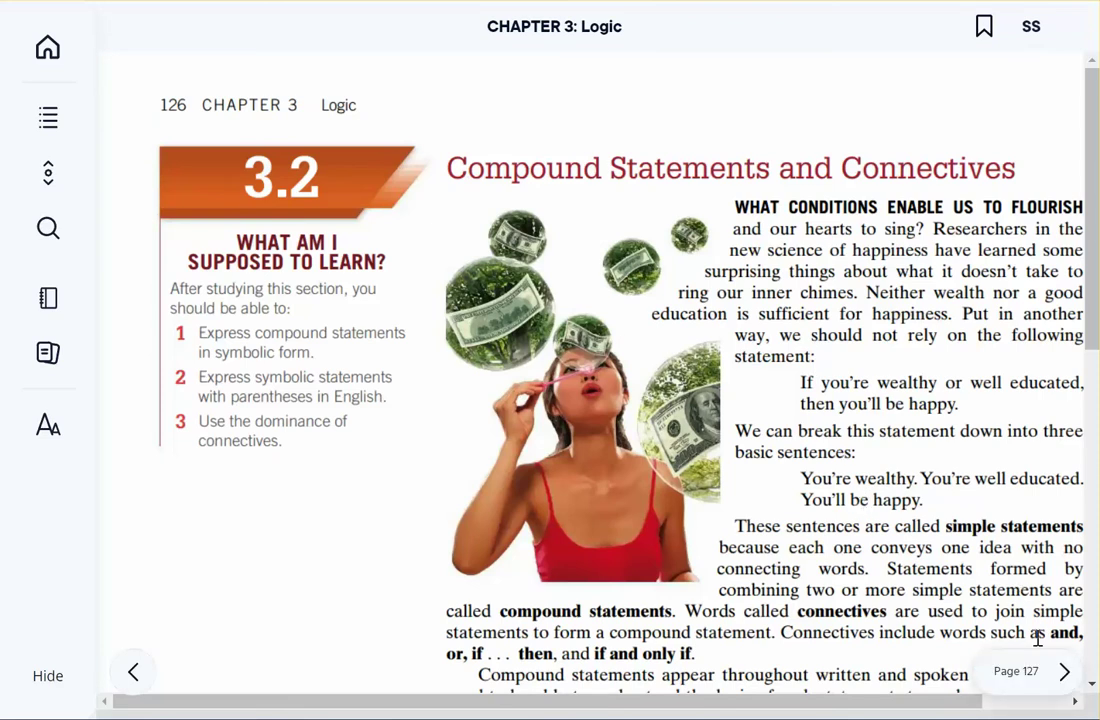
pyautogui.scroll(-8, 933, 555)
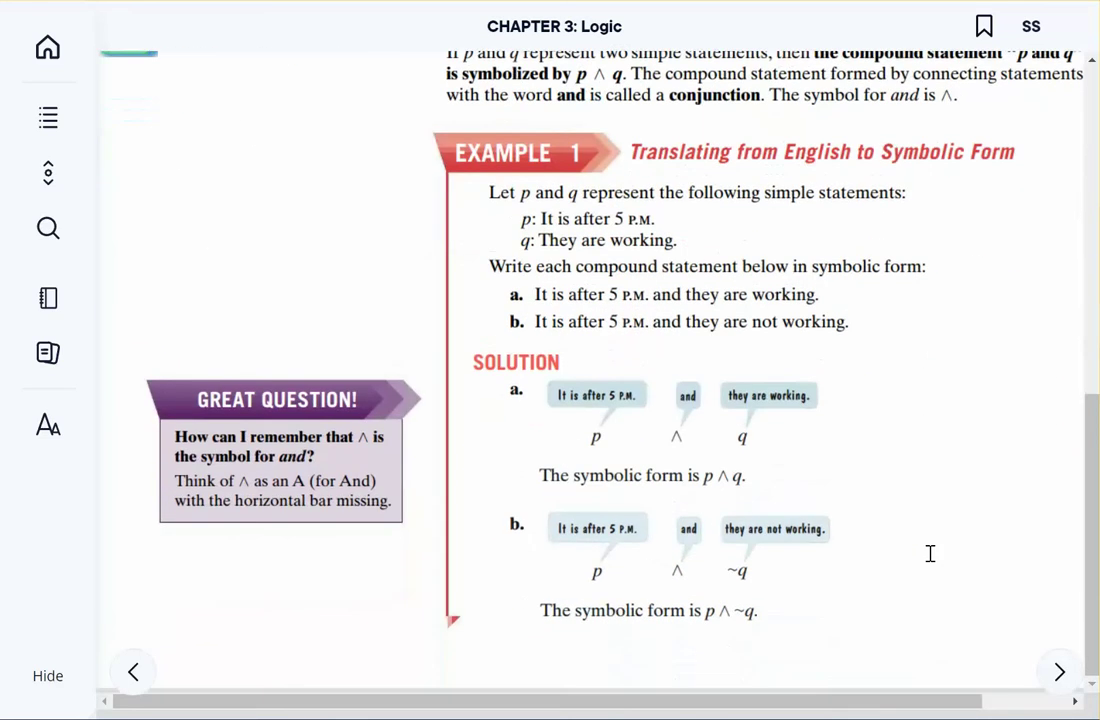
pyautogui.scroll(4, 930, 553)
pyautogui.scroll(3, 678, 514)
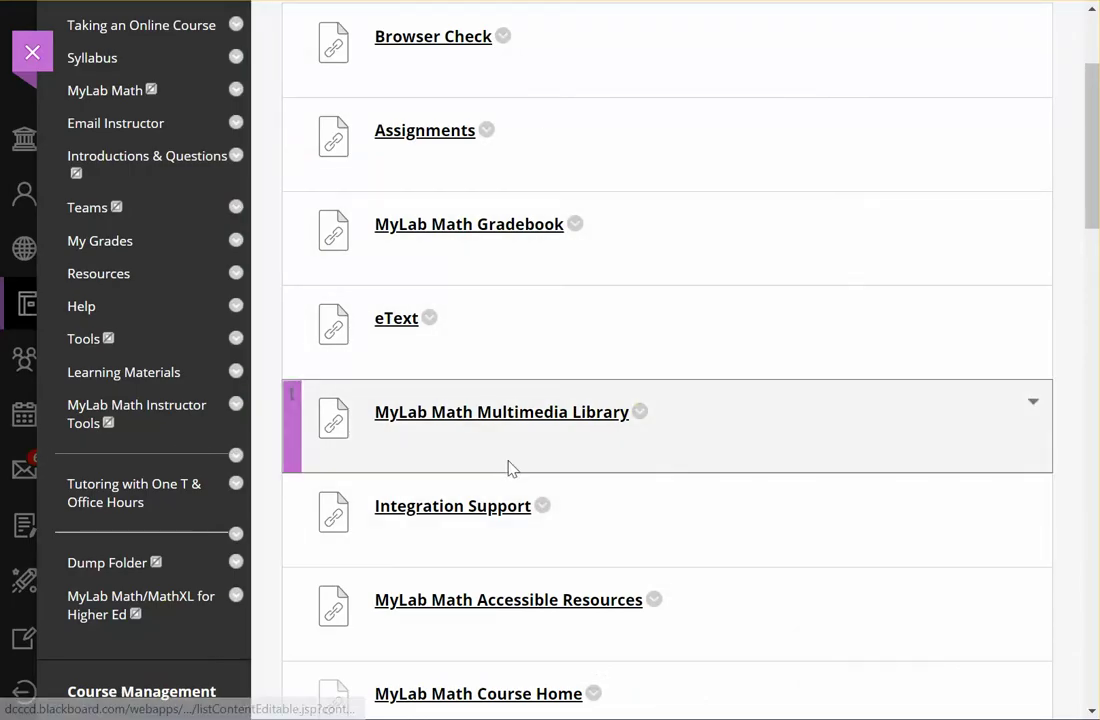
# Step: In the MyLab Math Multimedia Library, find all media types for Chapter 1, Section 1.3: Problem Solving, and look over the results
pyautogui.click(474, 423)
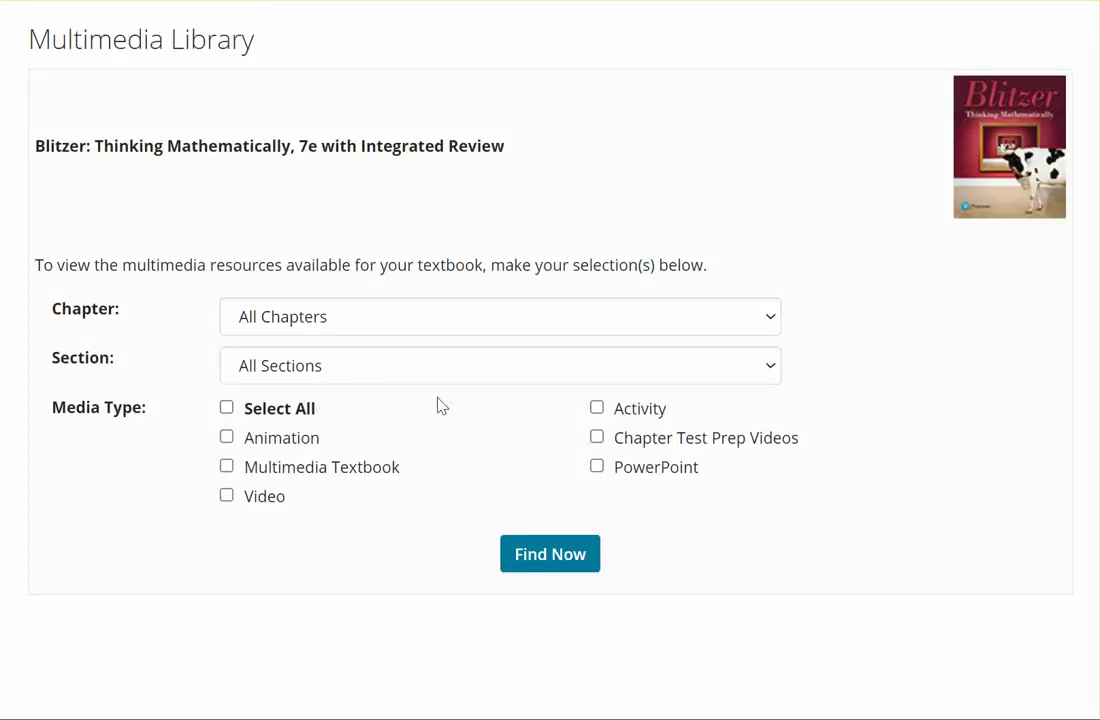
pyautogui.click(285, 318)
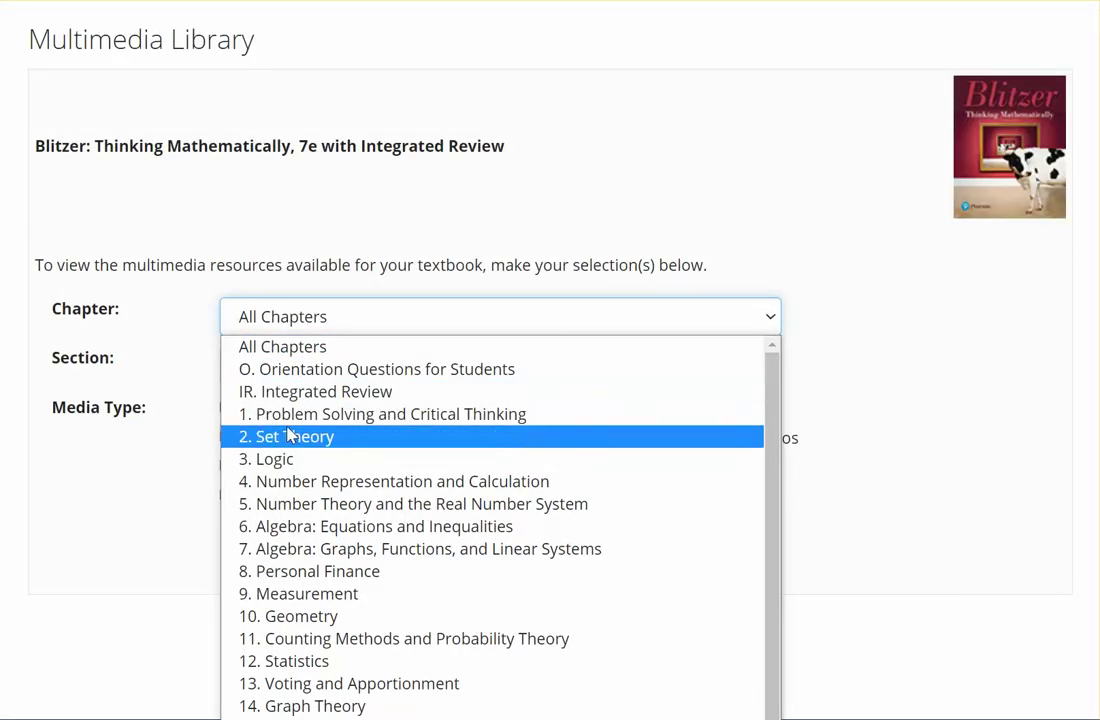
pyautogui.click(284, 418)
pyautogui.click(282, 383)
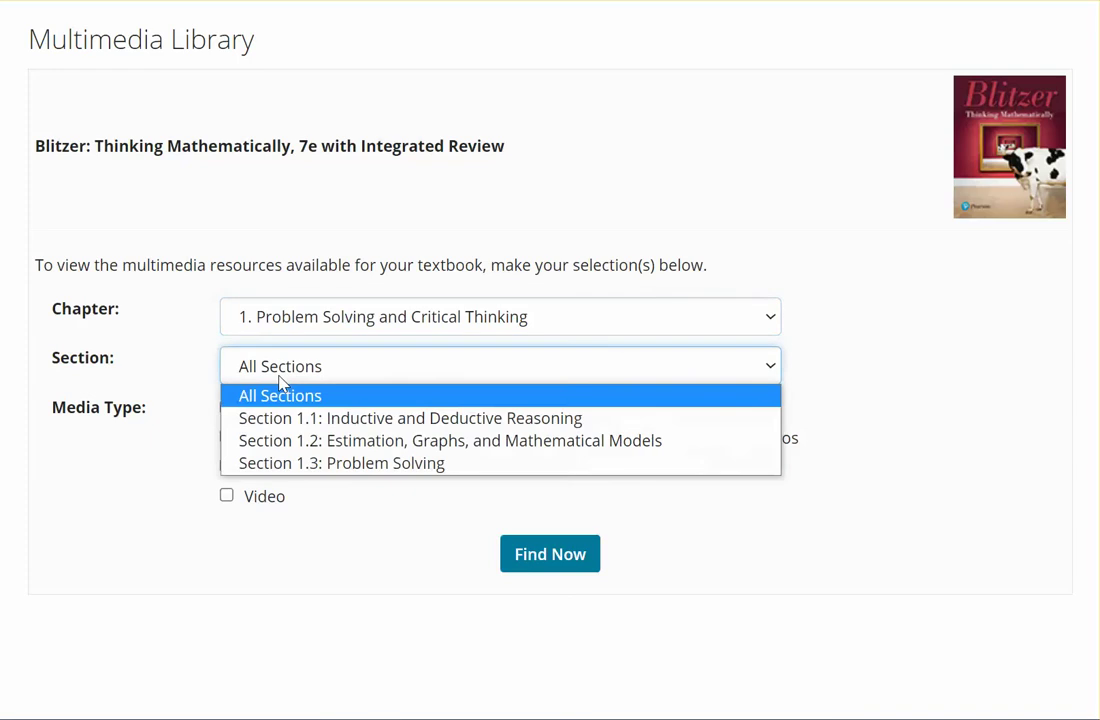
pyautogui.click(292, 468)
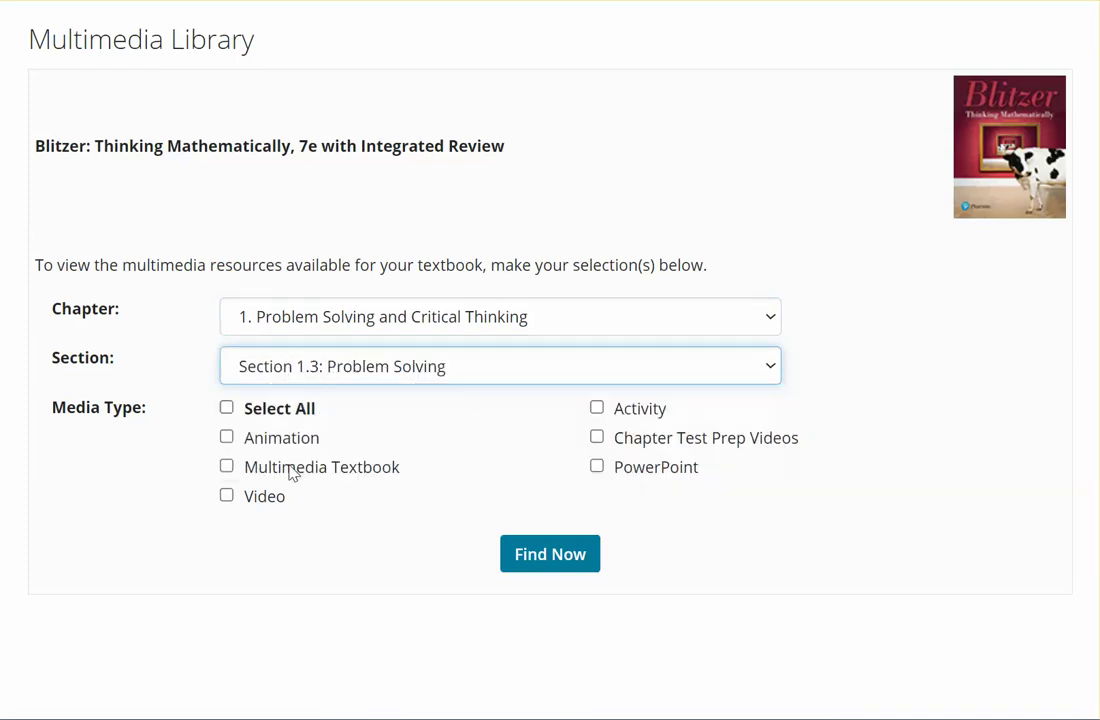
pyautogui.click(227, 408)
pyautogui.click(522, 550)
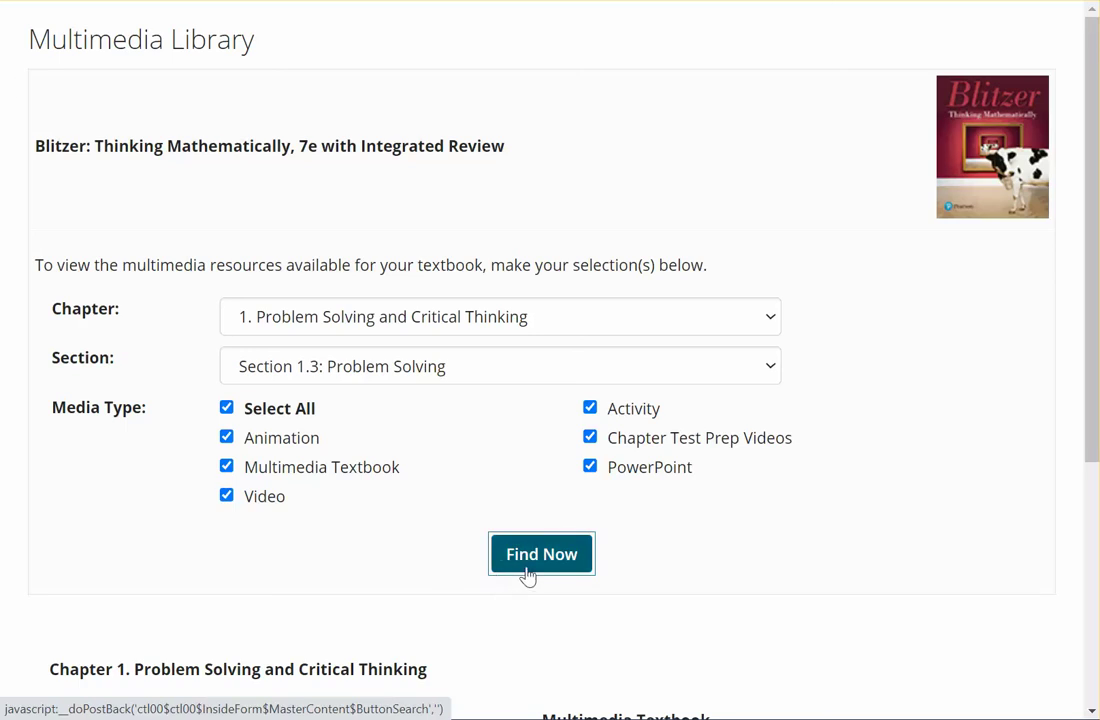
pyautogui.scroll(-4, 530, 565)
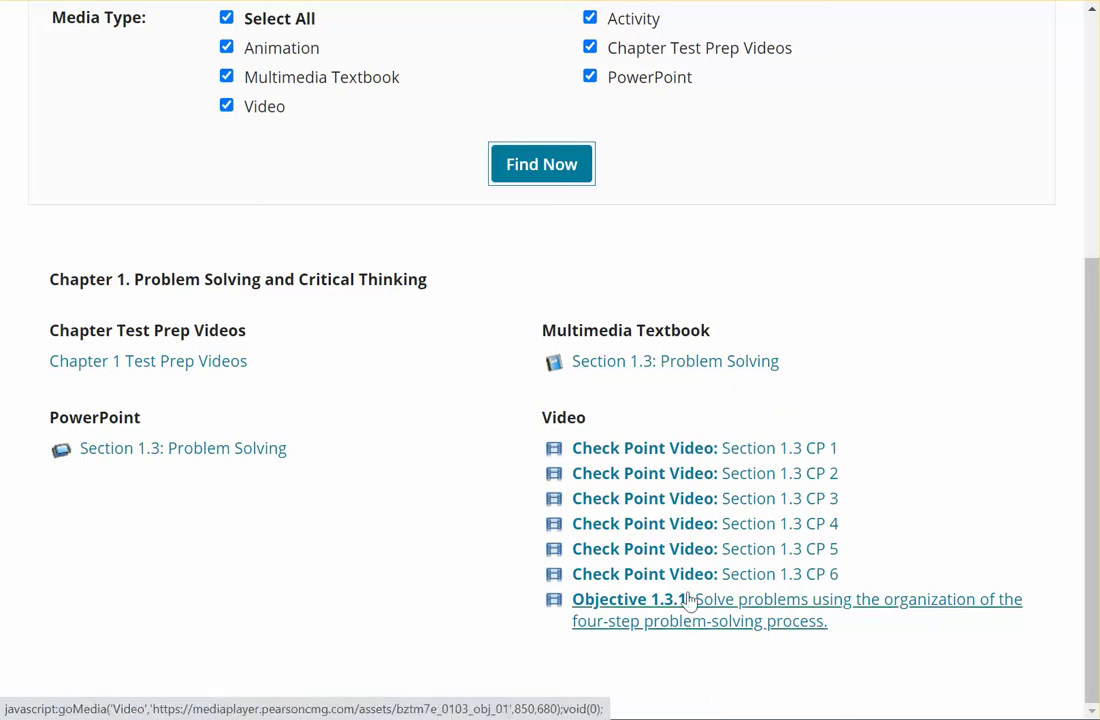
pyautogui.scroll(4, 552, 320)
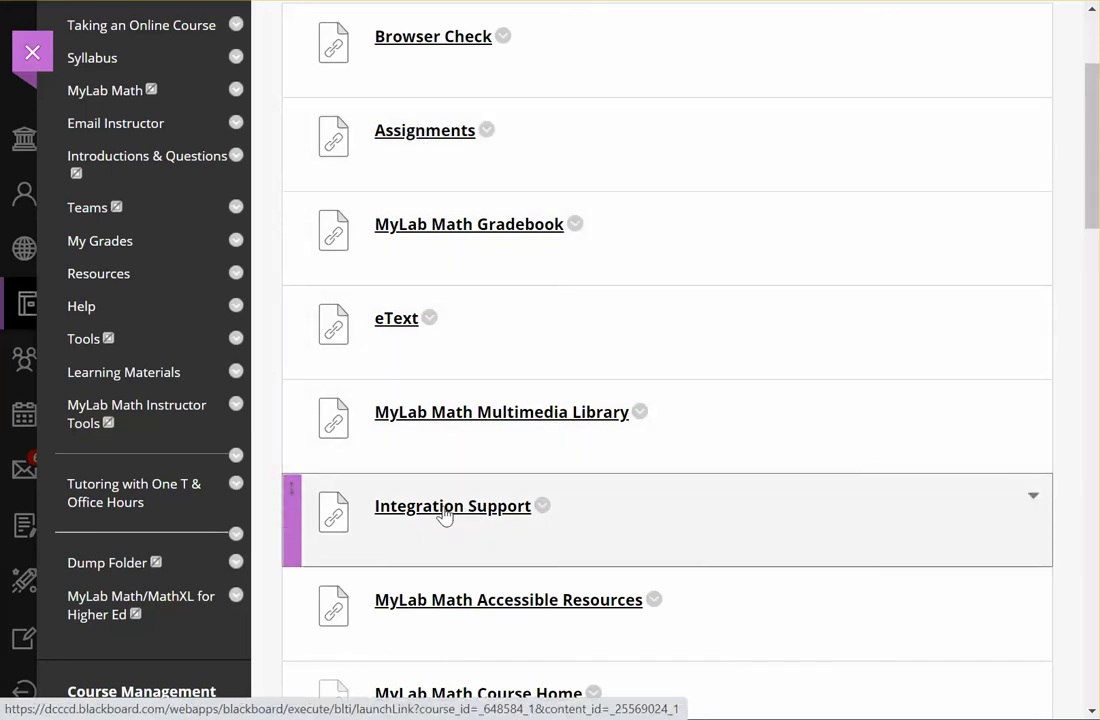
# Step: View the Integration Support page and close it, then open the MyLab Math Accessible Resources link
pyautogui.click(445, 516)
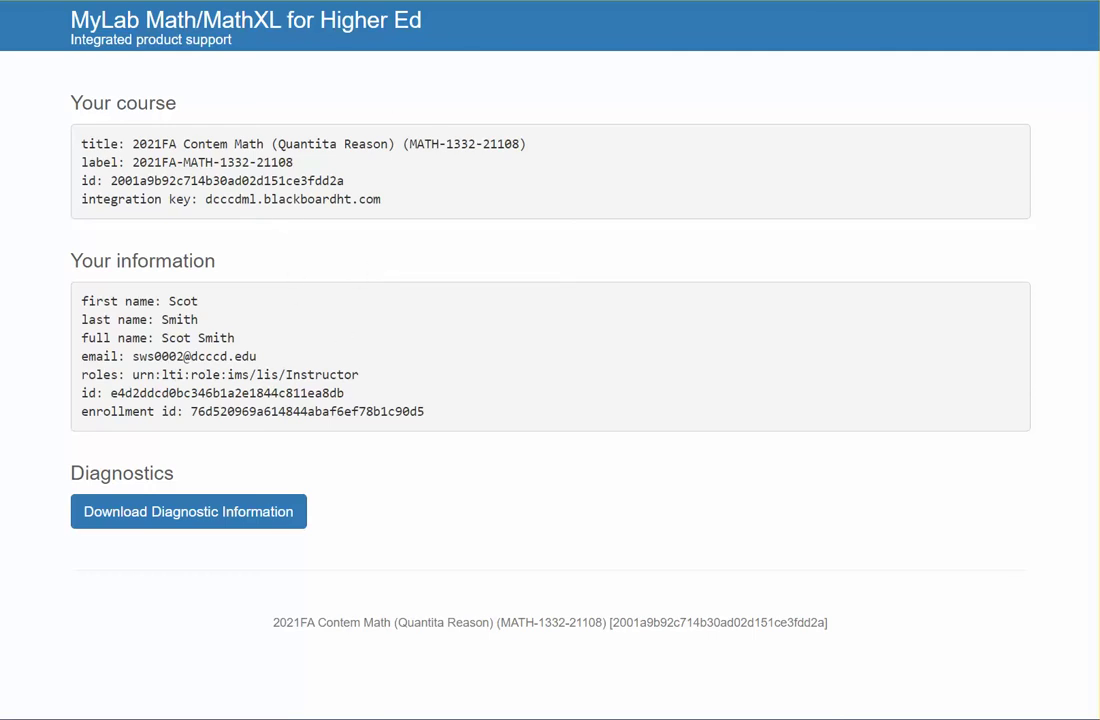
pyautogui.click(568, 1)
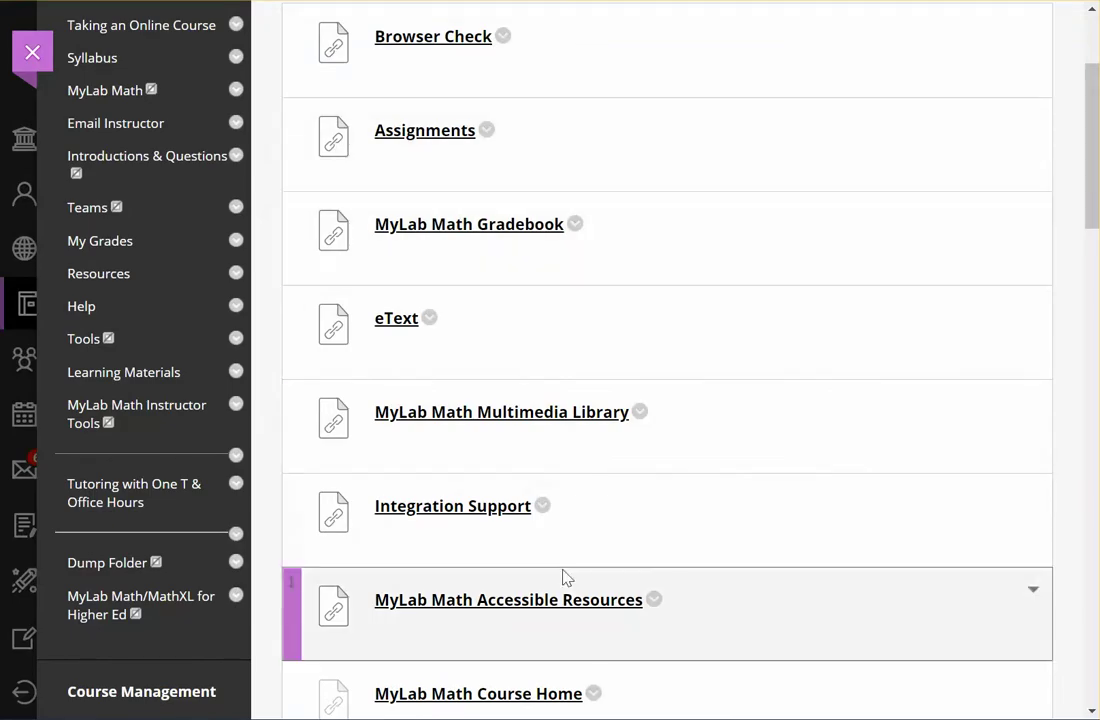
pyautogui.scroll(-1, 576, 553)
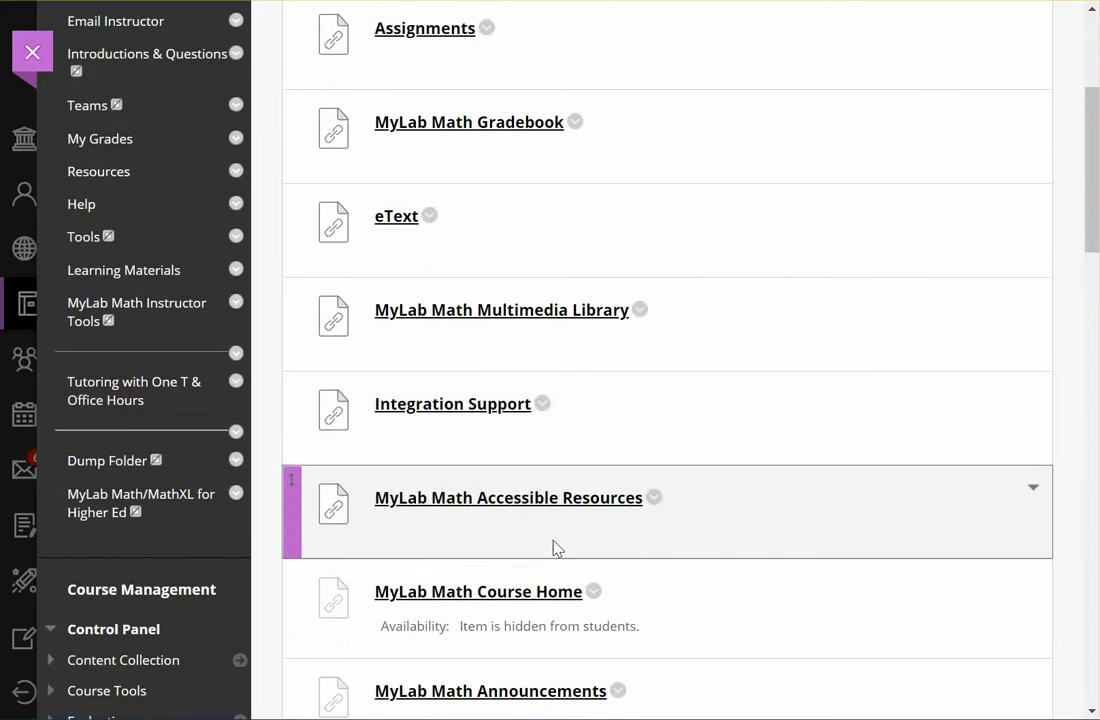
pyautogui.click(472, 510)
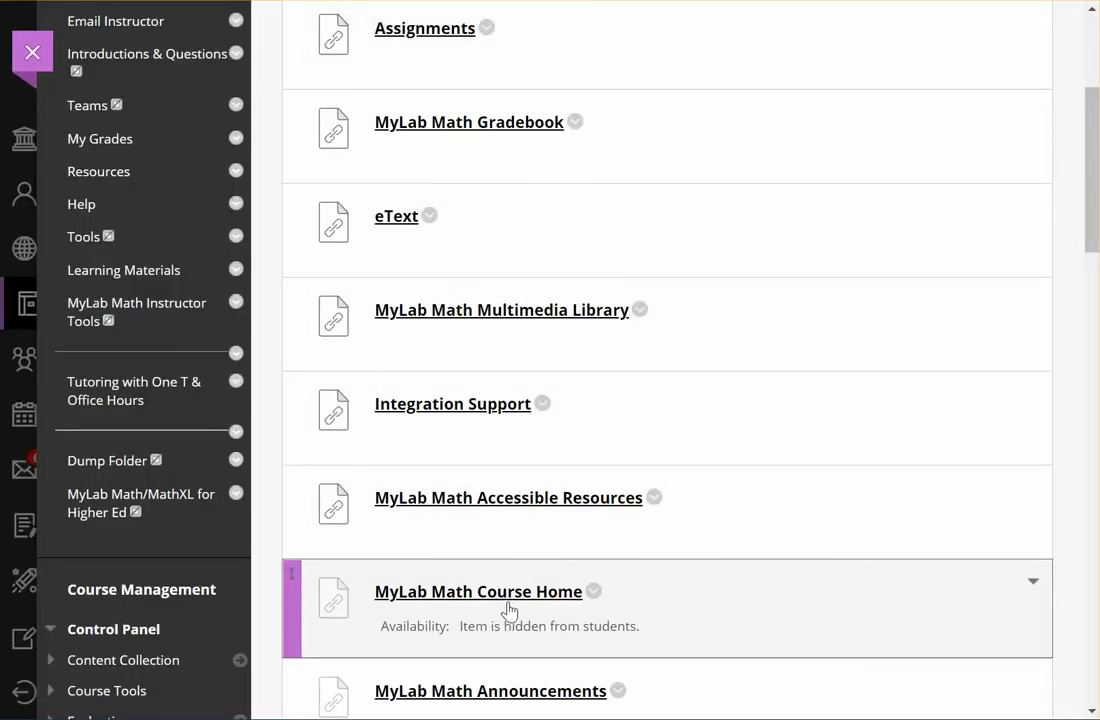
# Step: Open the MyLab Math Assignments page and examine the Homework and Tests list with its due dates, videos, homework and quizzes
pyautogui.scroll(2, 508, 604)
pyautogui.scroll(1, 497, 592)
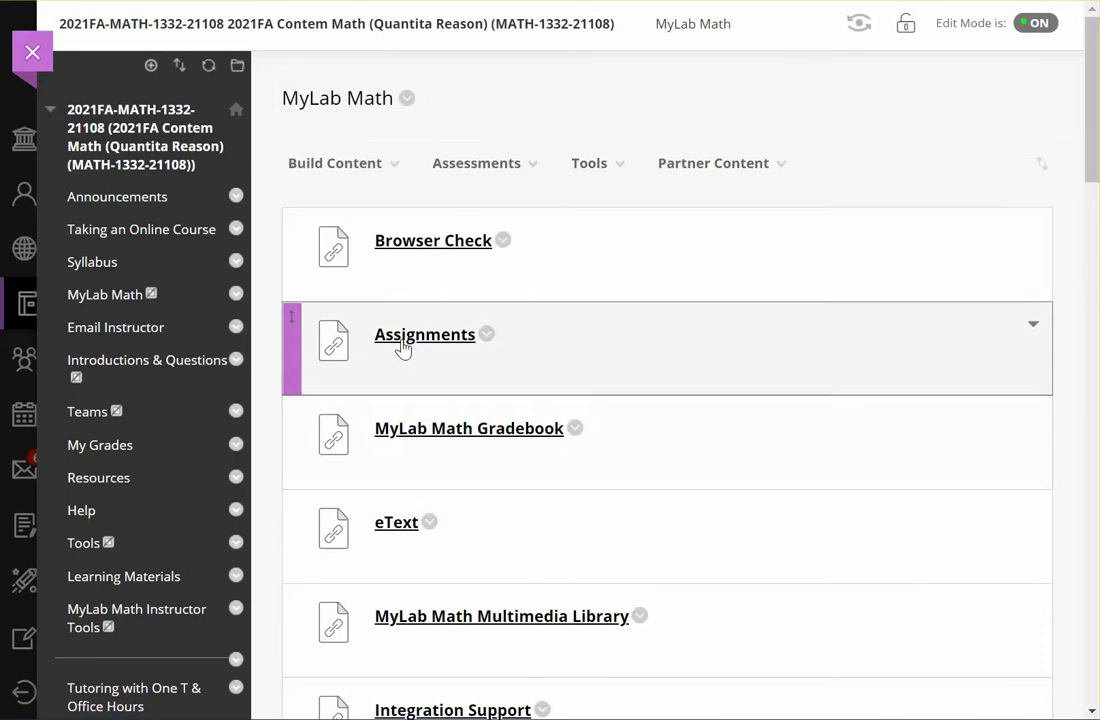
pyautogui.click(403, 333)
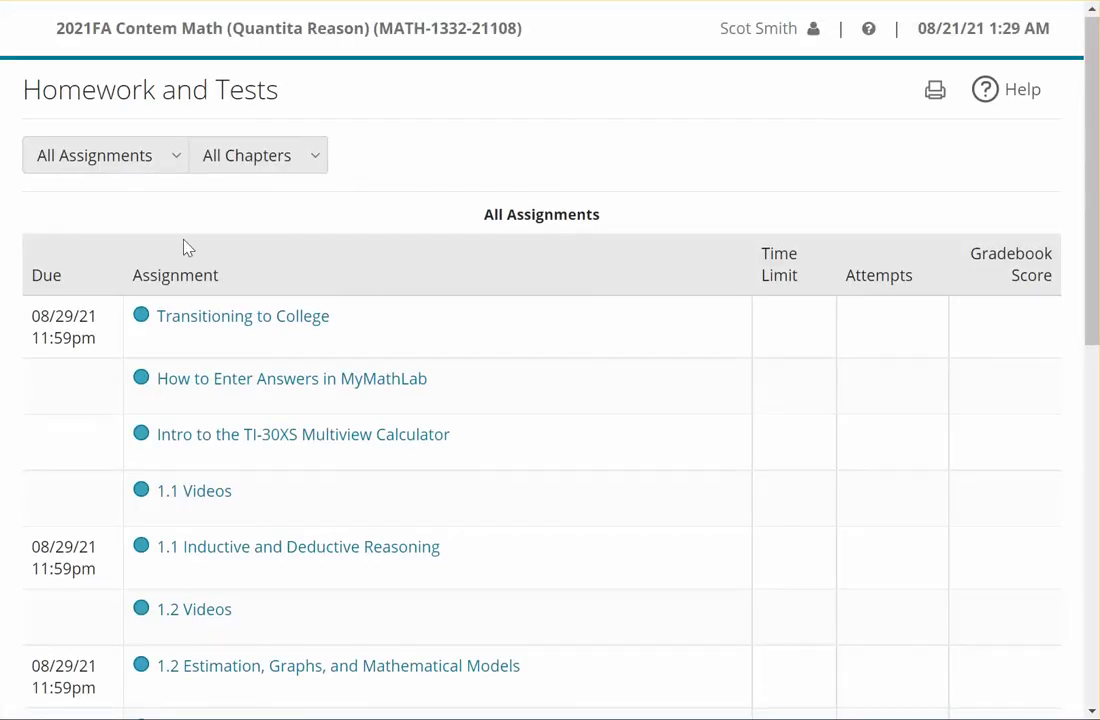
pyautogui.scroll(-1, 250, 285)
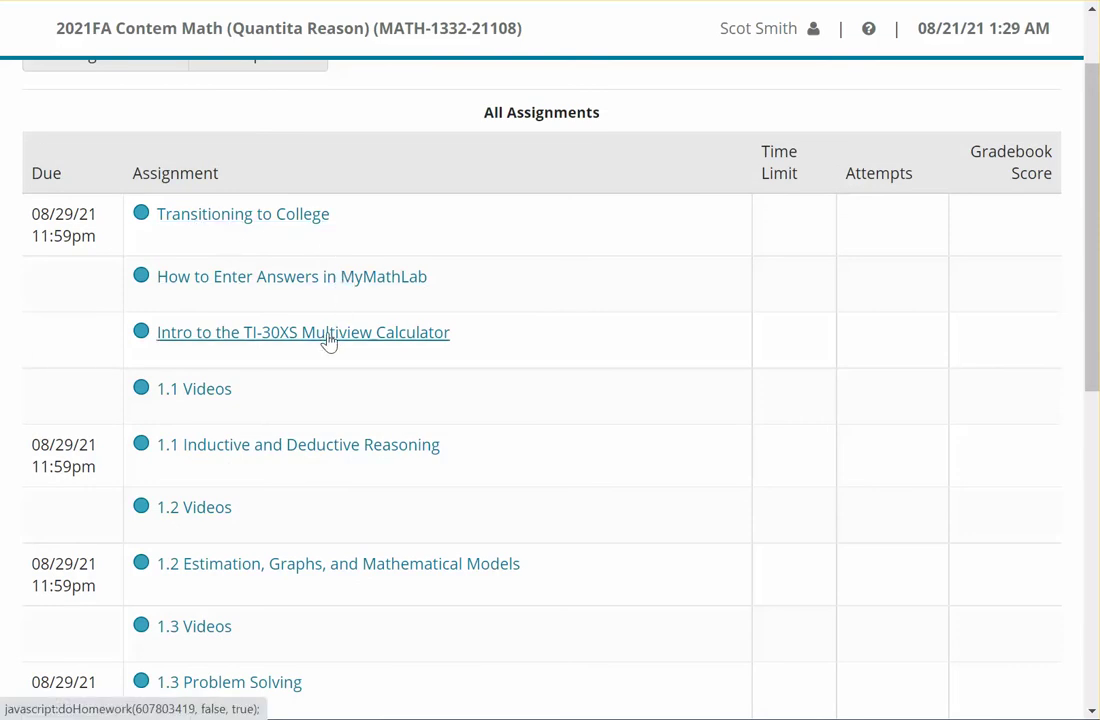
pyautogui.scroll(-1, 326, 344)
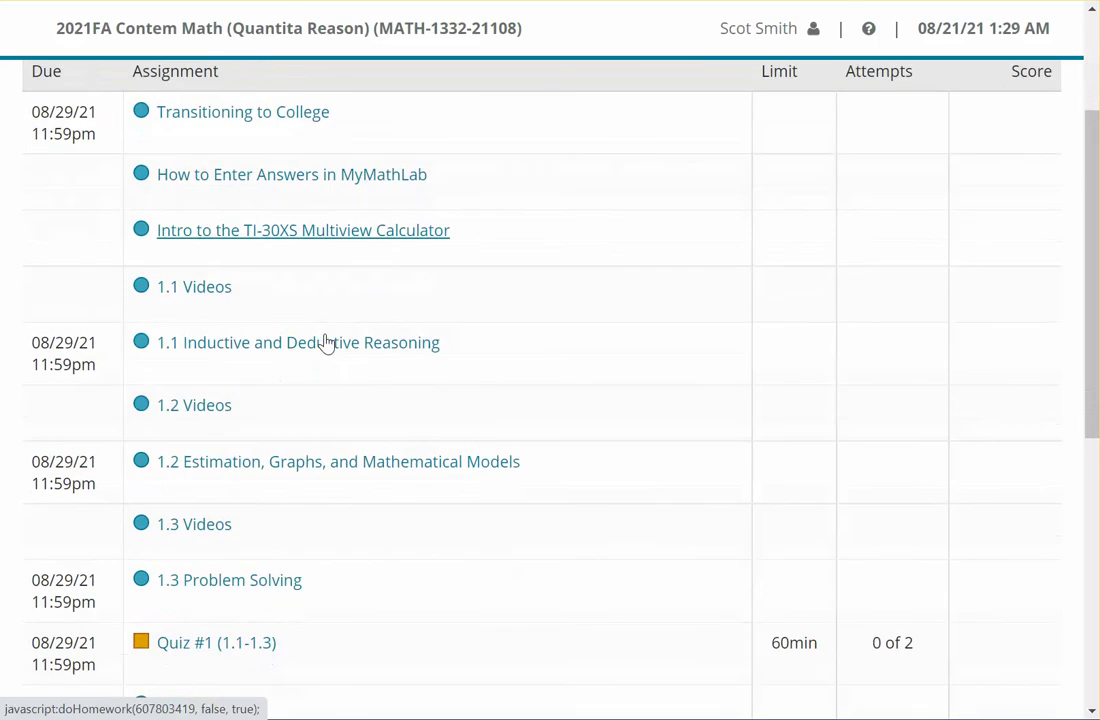
pyautogui.scroll(-1, 326, 341)
pyautogui.scroll(2, 280, 305)
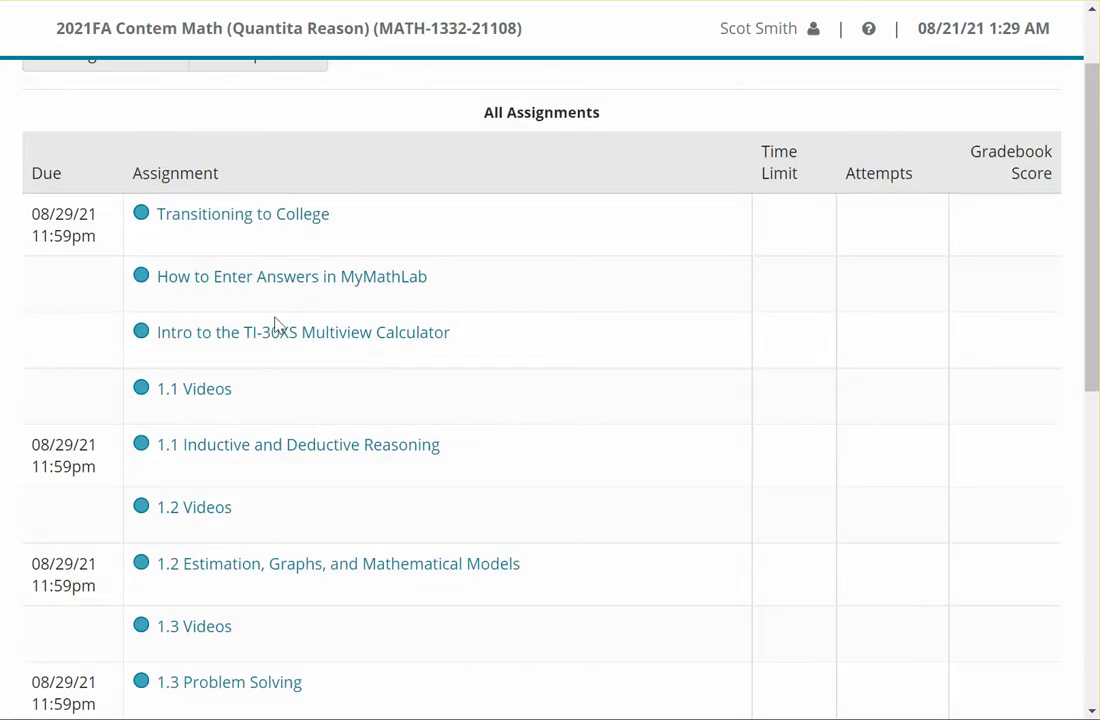
pyautogui.scroll(1, 272, 318)
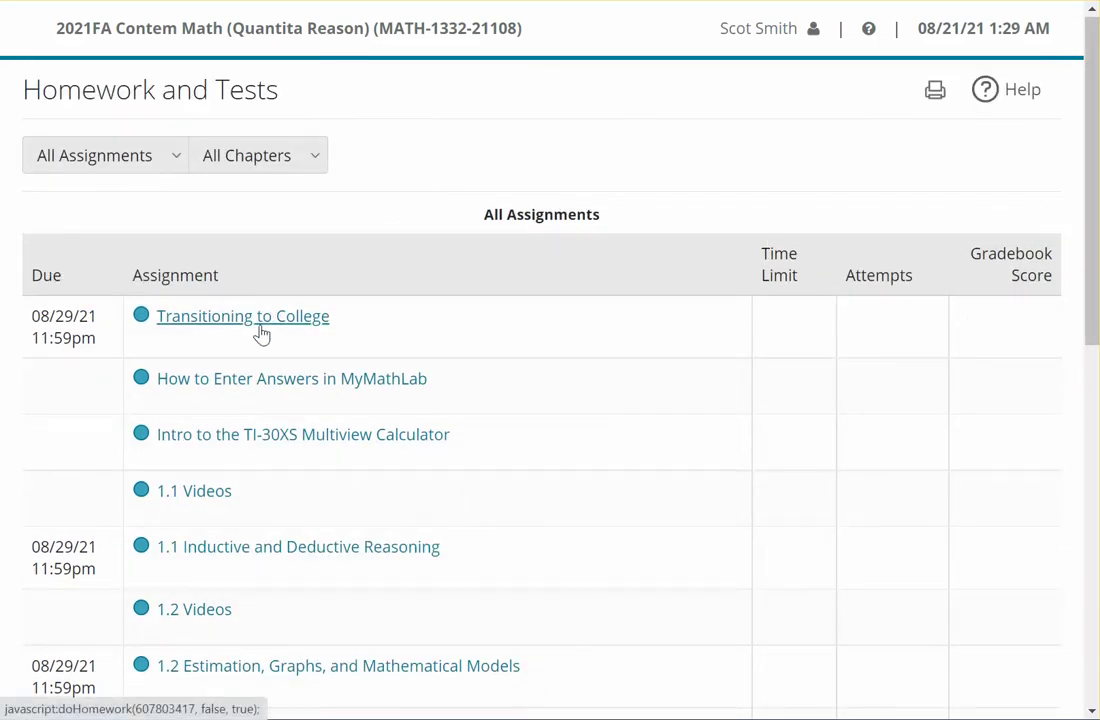
pyautogui.scroll(-1, 261, 334)
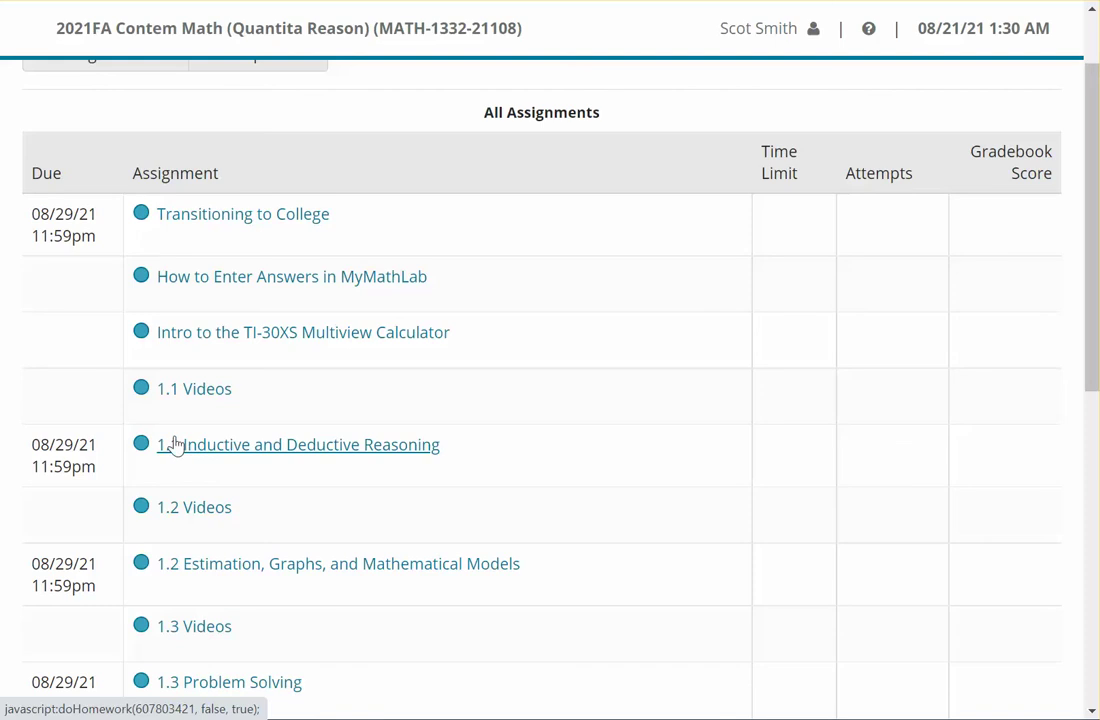
pyautogui.scroll(-2, 258, 474)
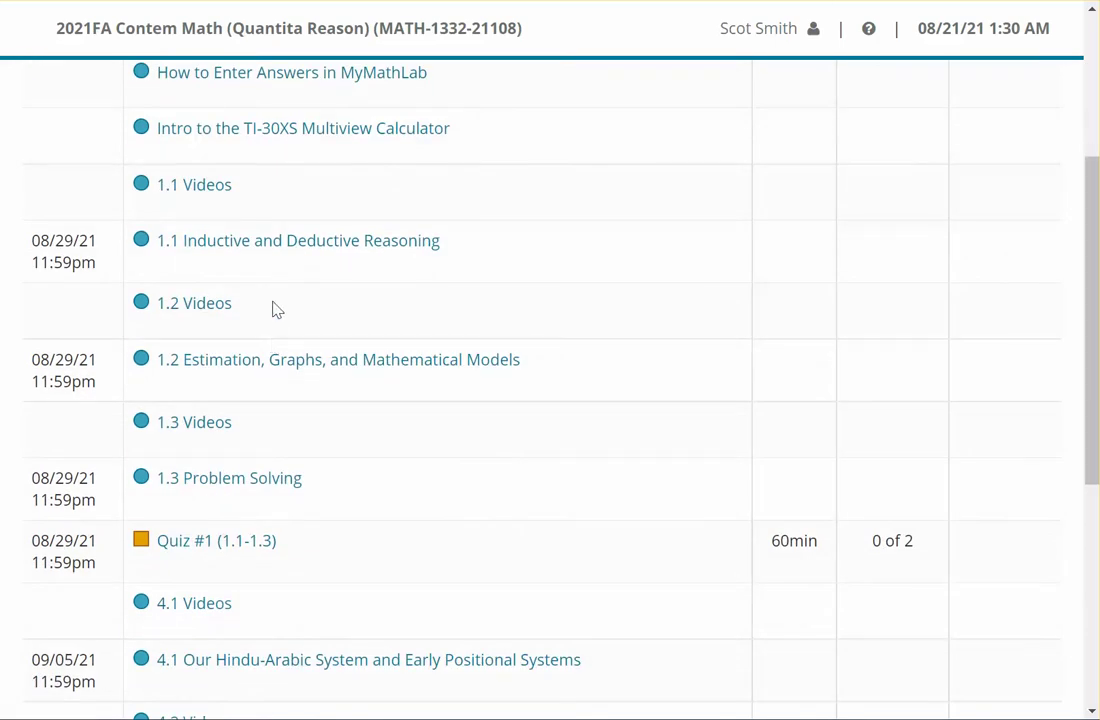
pyautogui.scroll(-1, 268, 279)
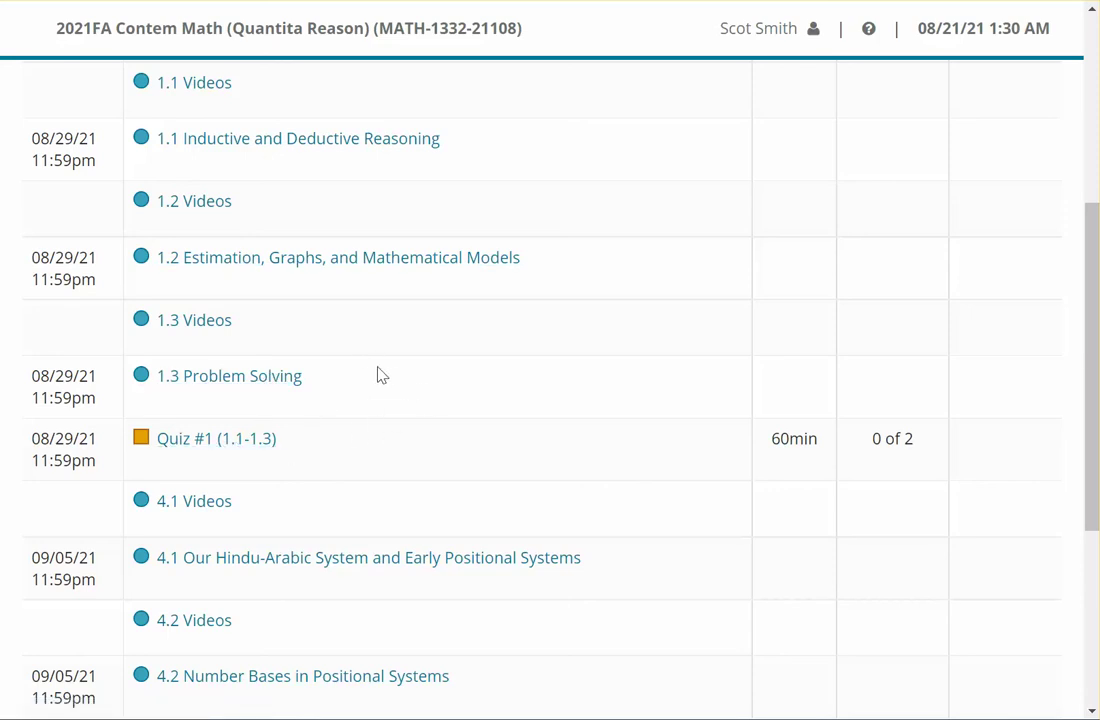
# Step: Open the homework 1.2 Estimation, Graphs, and Mathematical Models at Question 8 and advance to Question 10
pyautogui.click(250, 262)
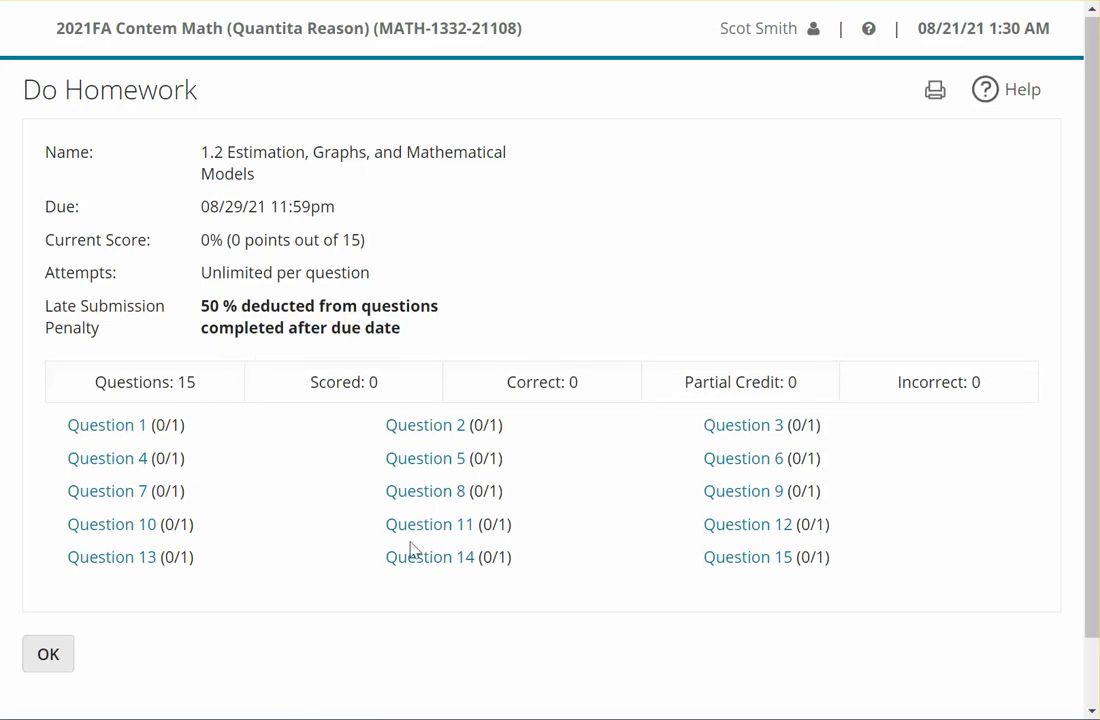
pyautogui.click(425, 491)
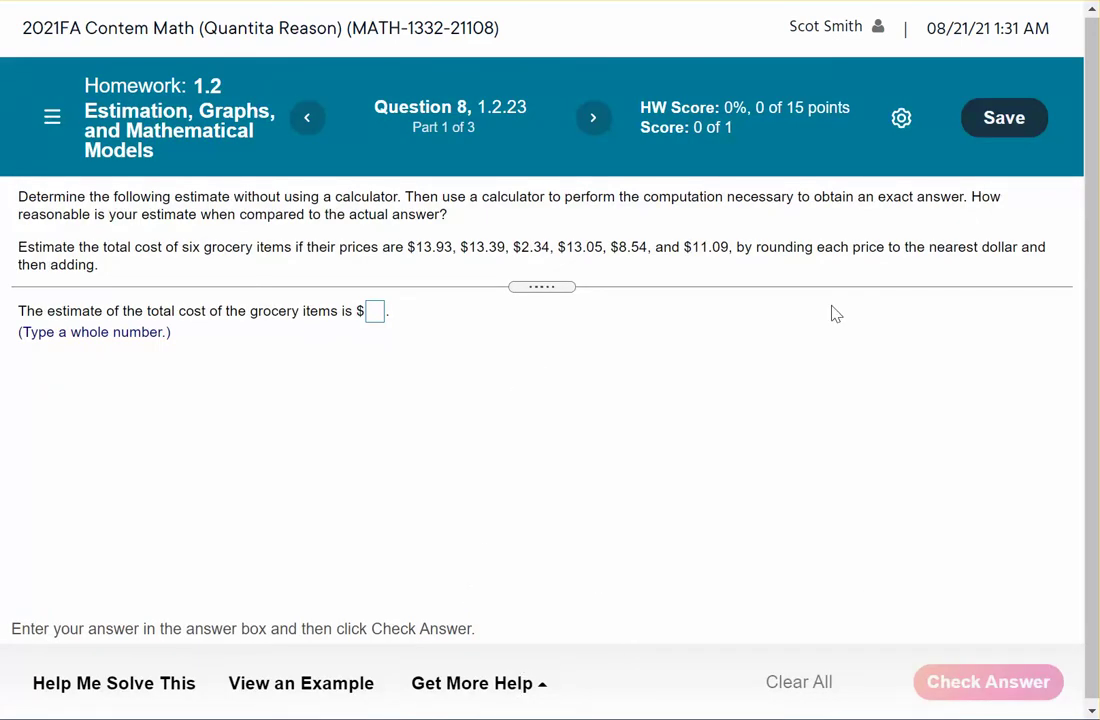
pyautogui.click(593, 120)
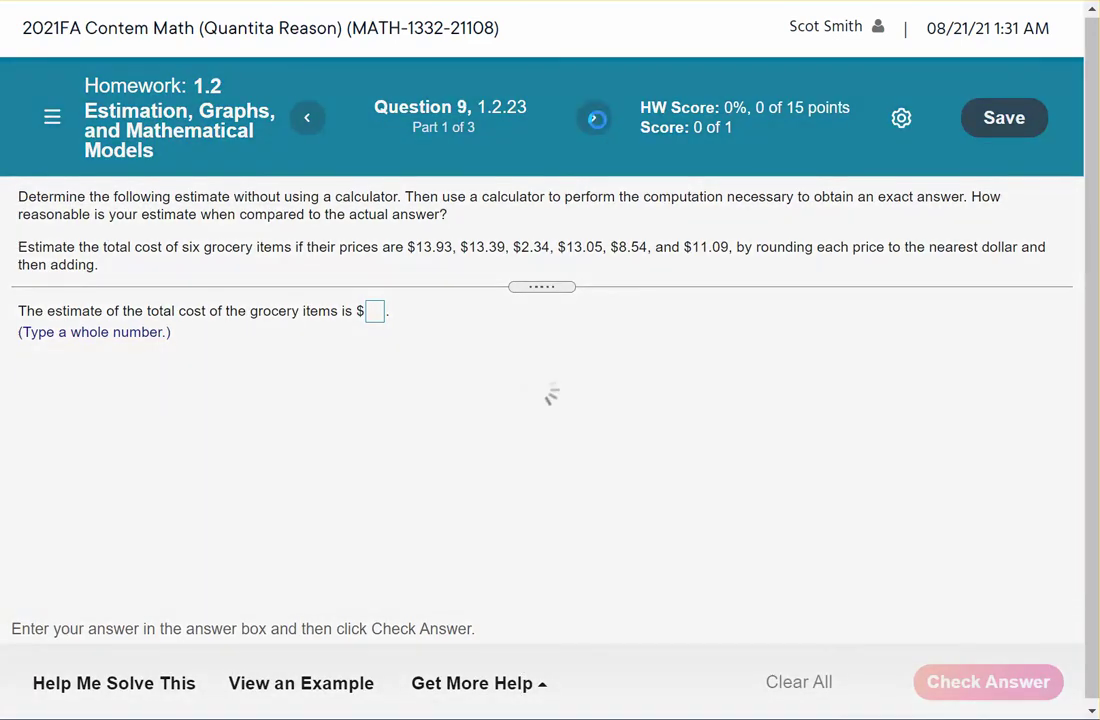
pyautogui.click(595, 122)
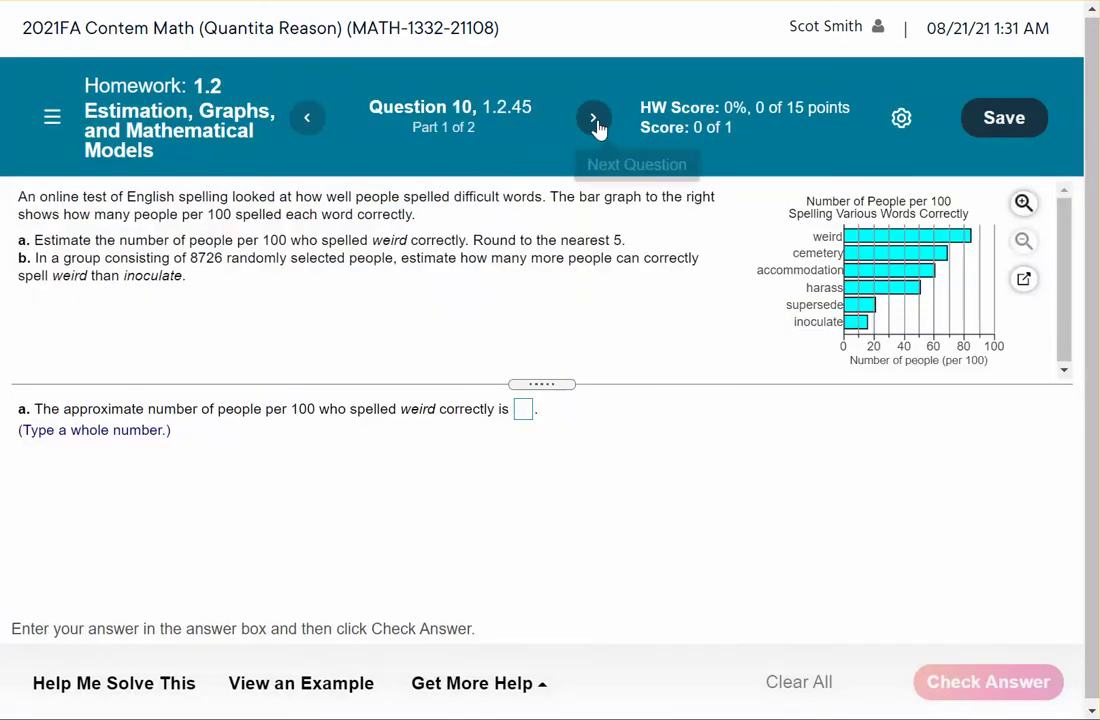
# Step: Advance homework 1.2 from Question 10 to Question 13, save it, and return to the Homework and Tests list
pyautogui.click(595, 122)
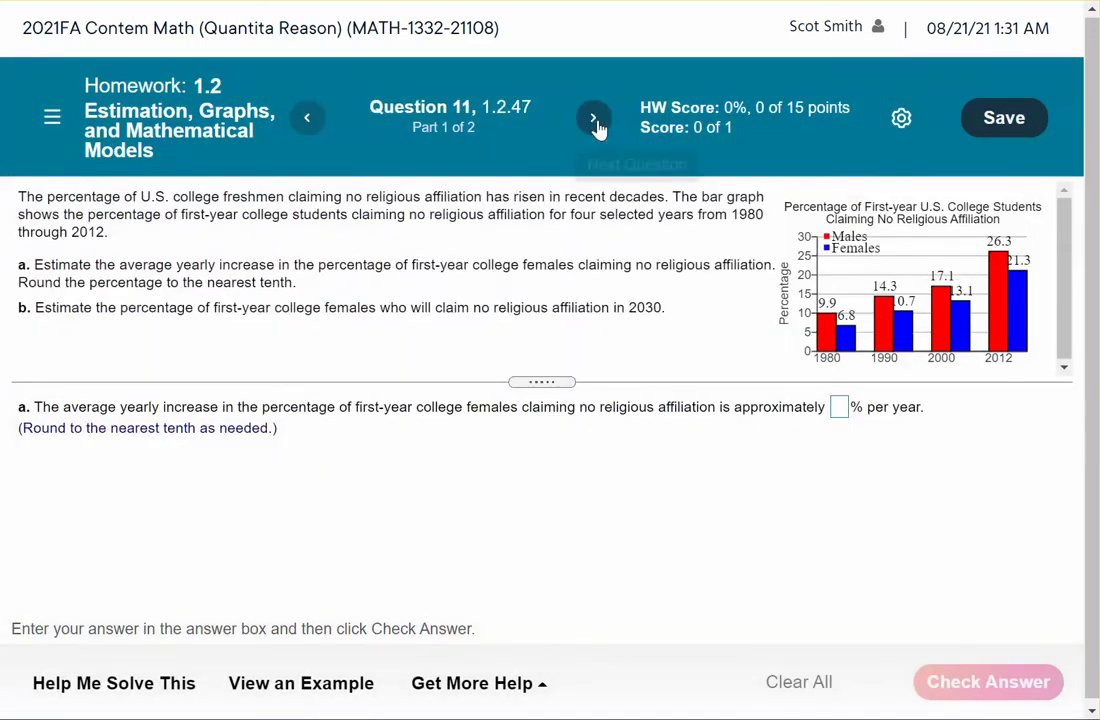
pyautogui.click(595, 122)
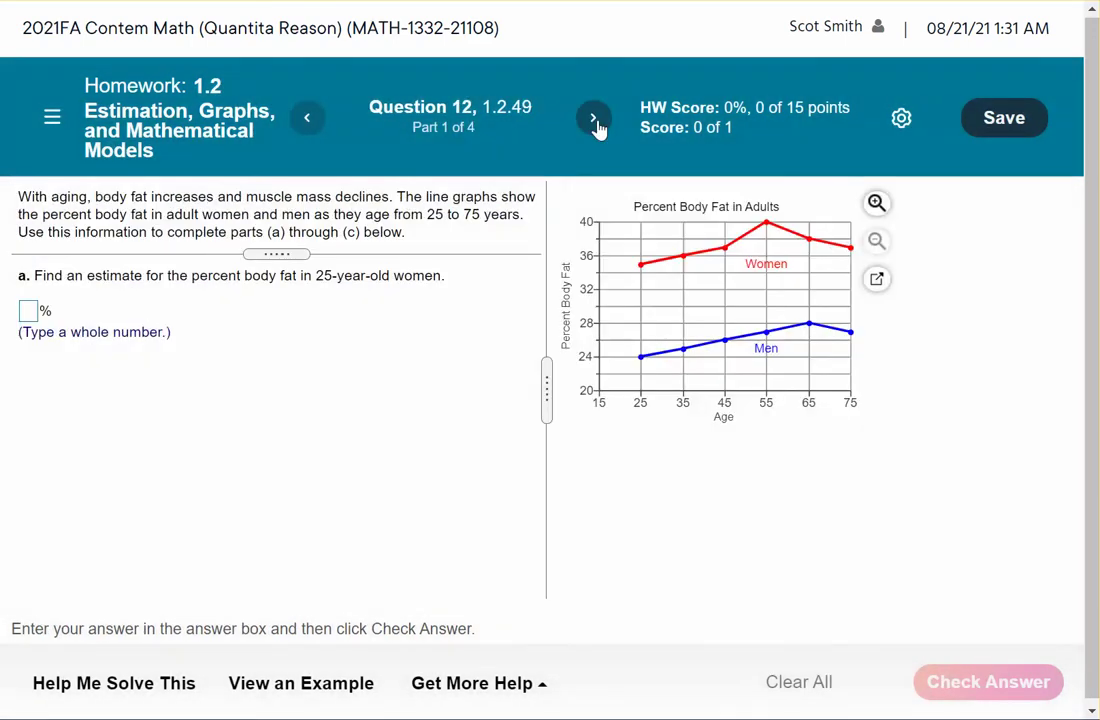
pyautogui.click(595, 122)
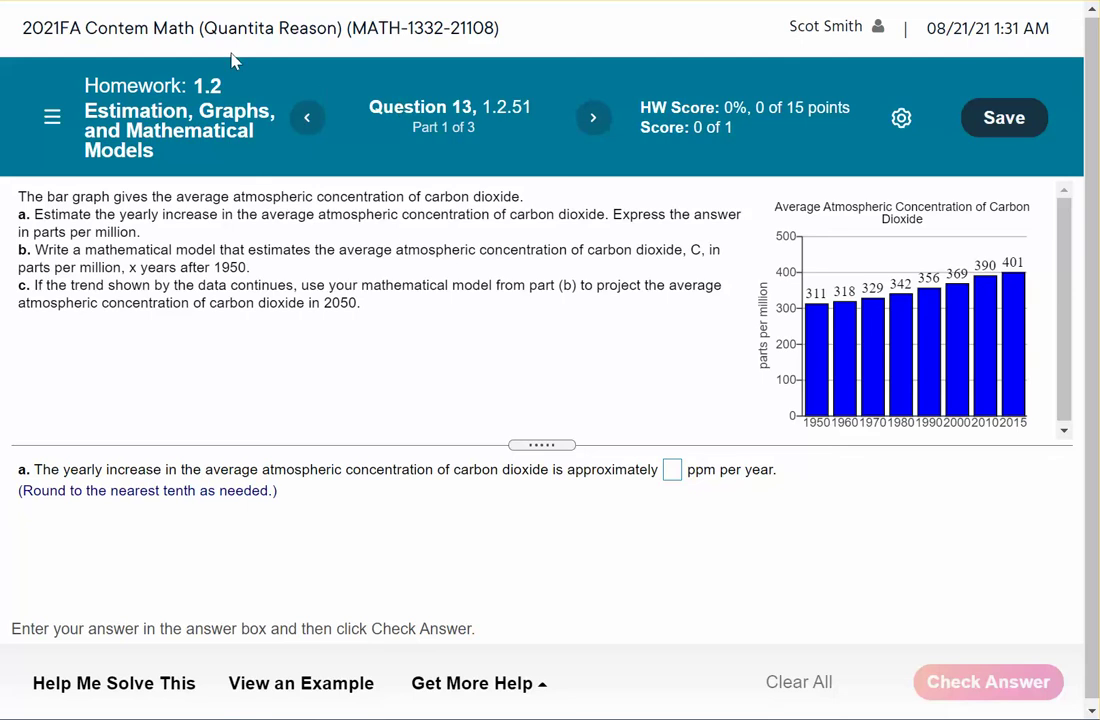
pyautogui.click(999, 117)
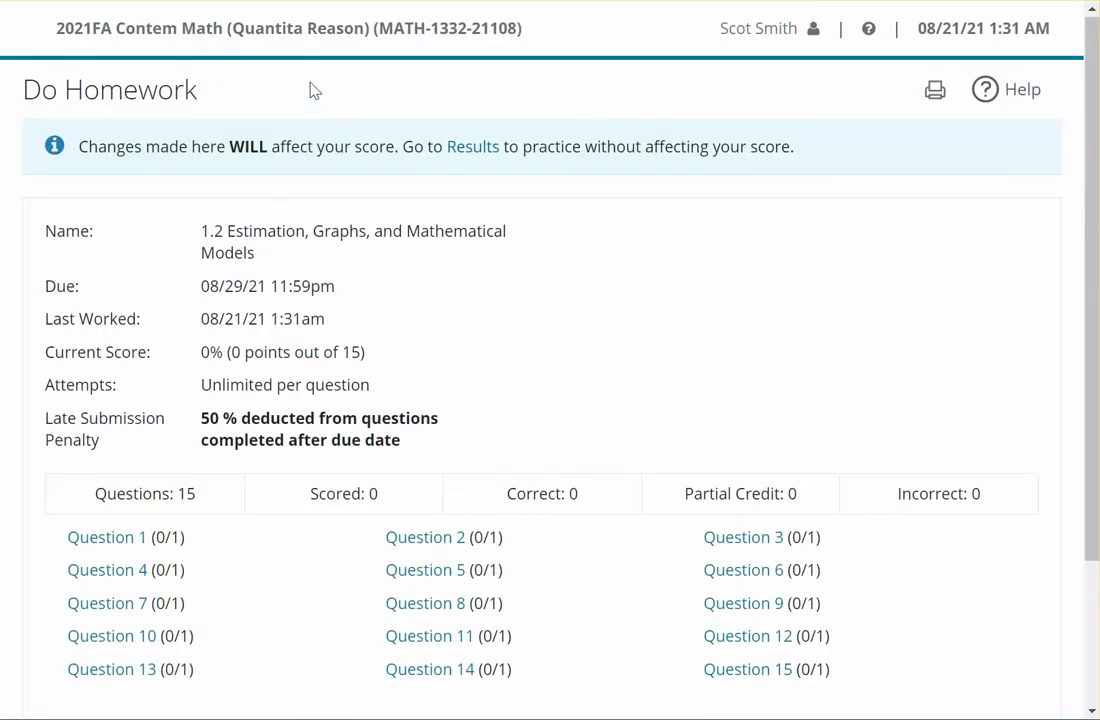
pyautogui.scroll(-3, 707, 113)
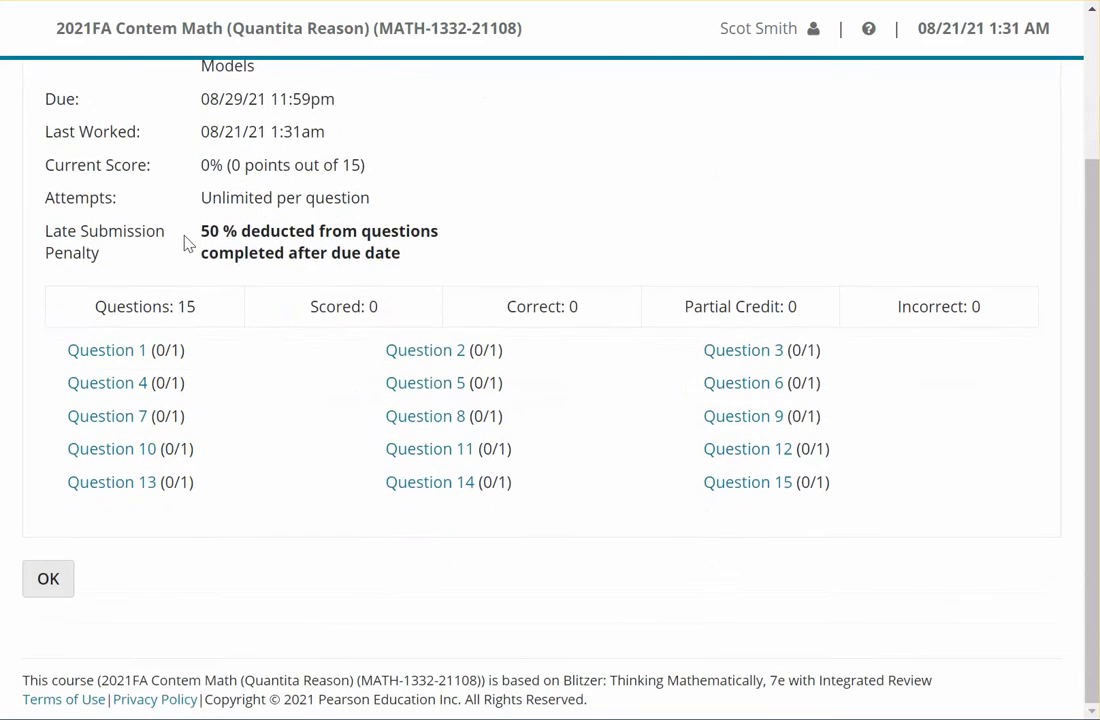
pyautogui.click(46, 588)
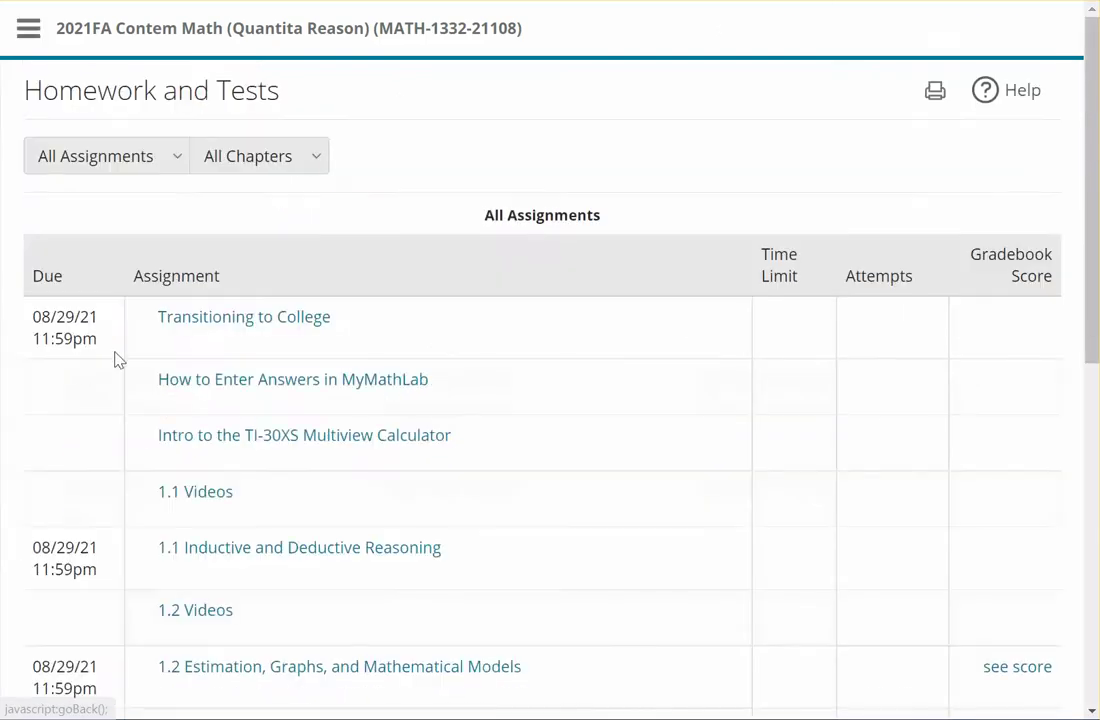
# Step: Open the homework 1.3 Problem Solving at Question 8 and page through its questions to the last one
pyautogui.scroll(-3, 237, 456)
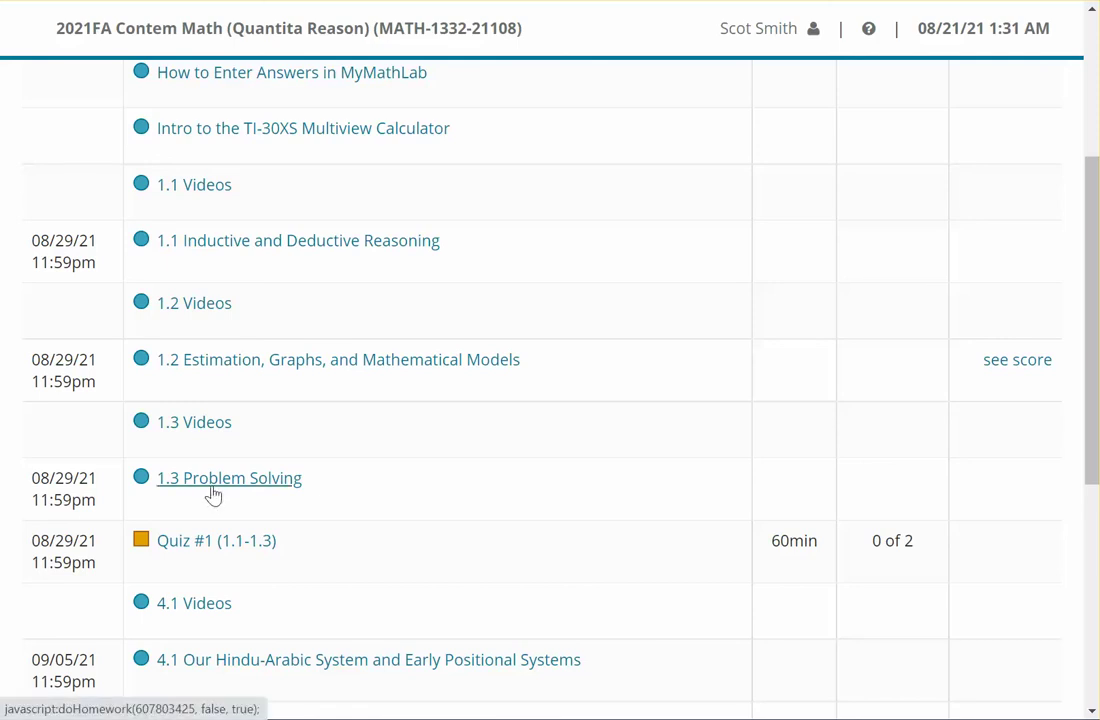
pyautogui.click(215, 492)
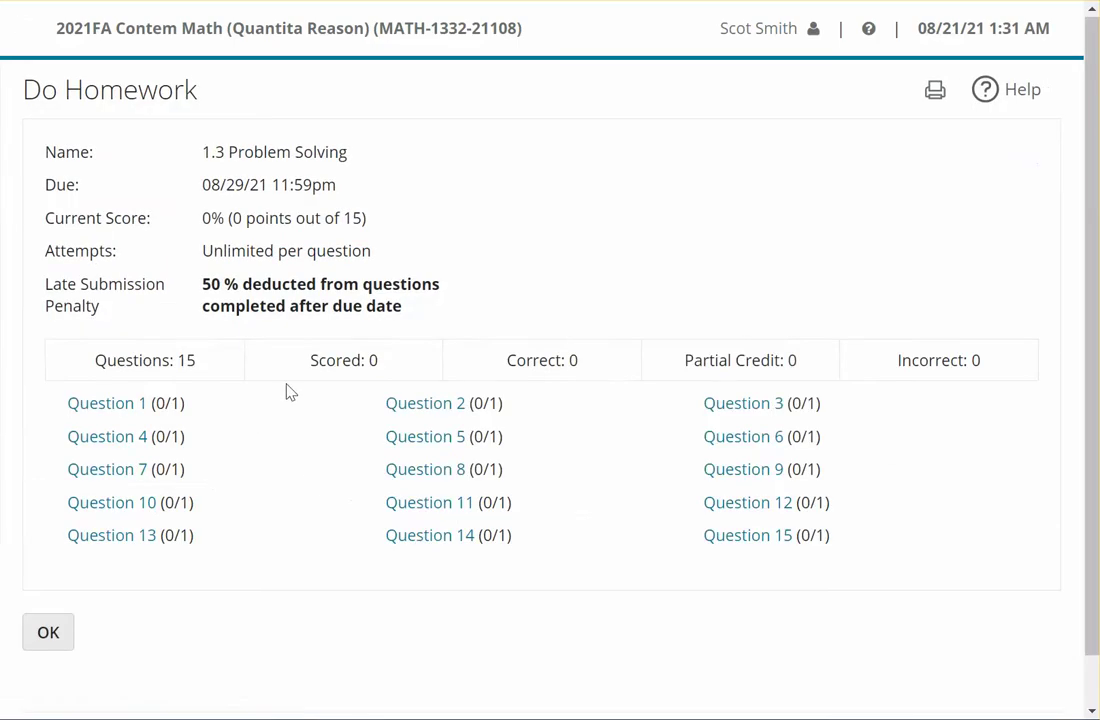
pyautogui.click(439, 473)
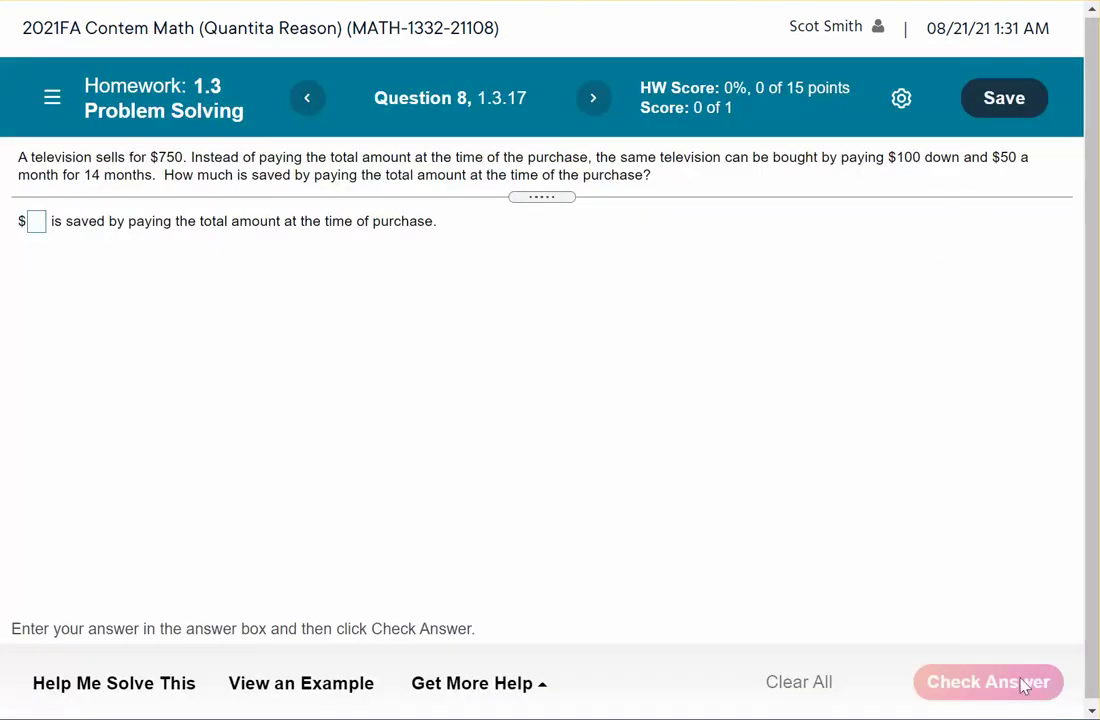
pyautogui.click(593, 98)
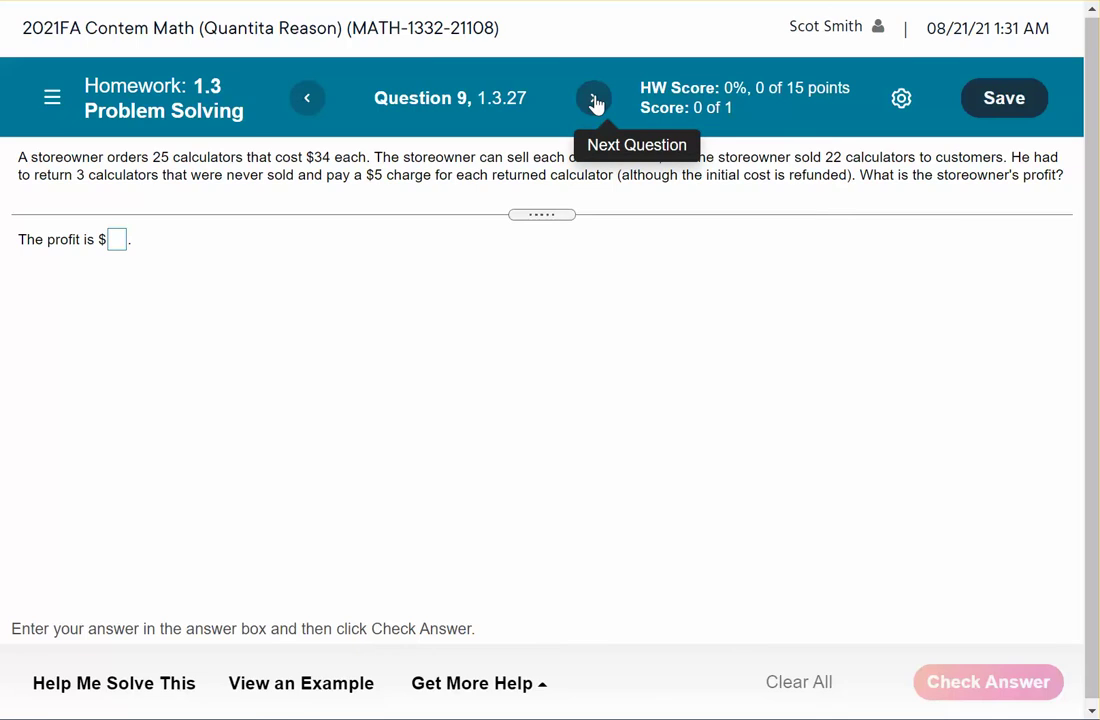
pyautogui.click(594, 100)
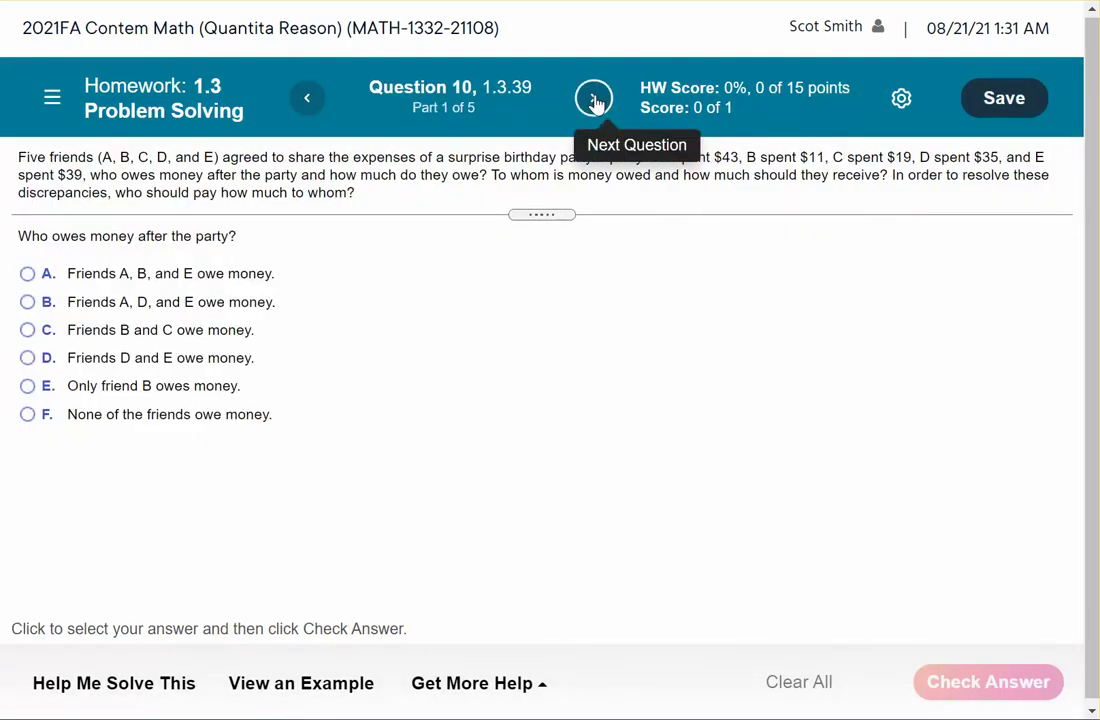
pyautogui.click(594, 100)
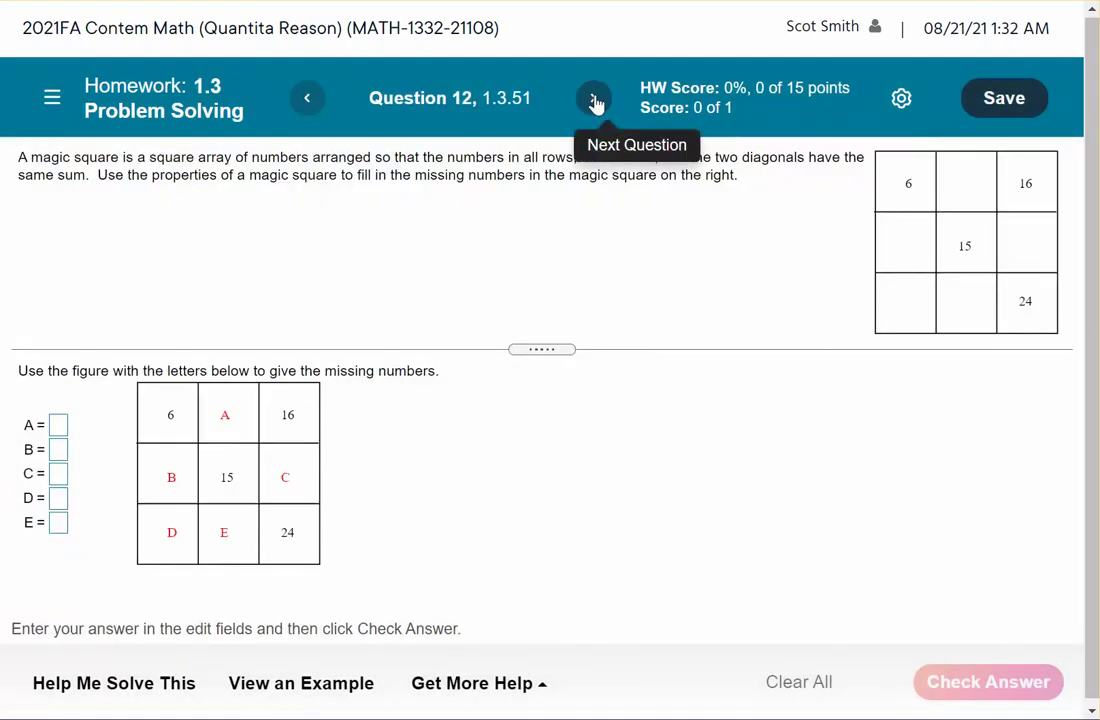
pyautogui.click(594, 100)
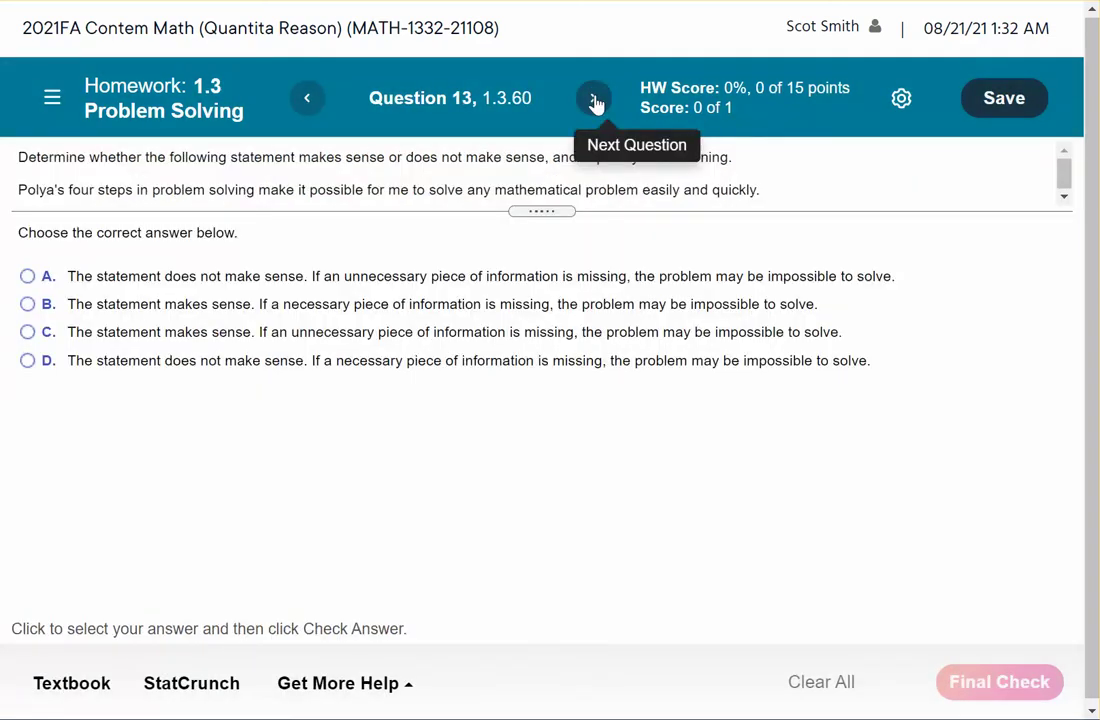
pyautogui.click(594, 100)
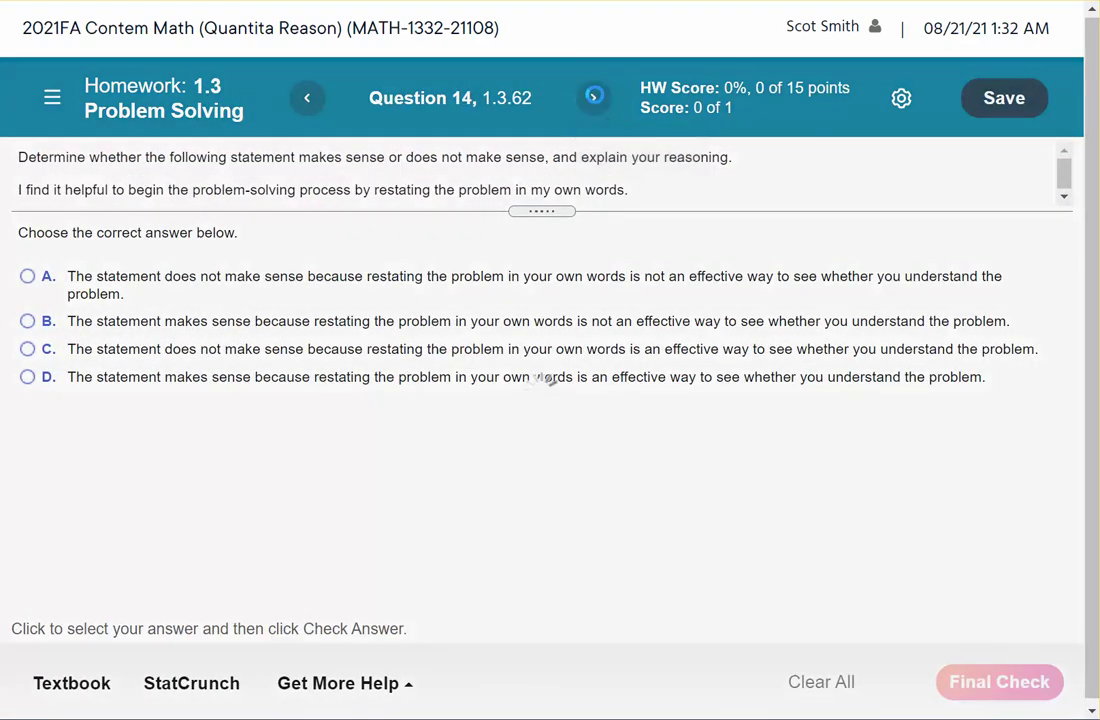
pyautogui.click(595, 100)
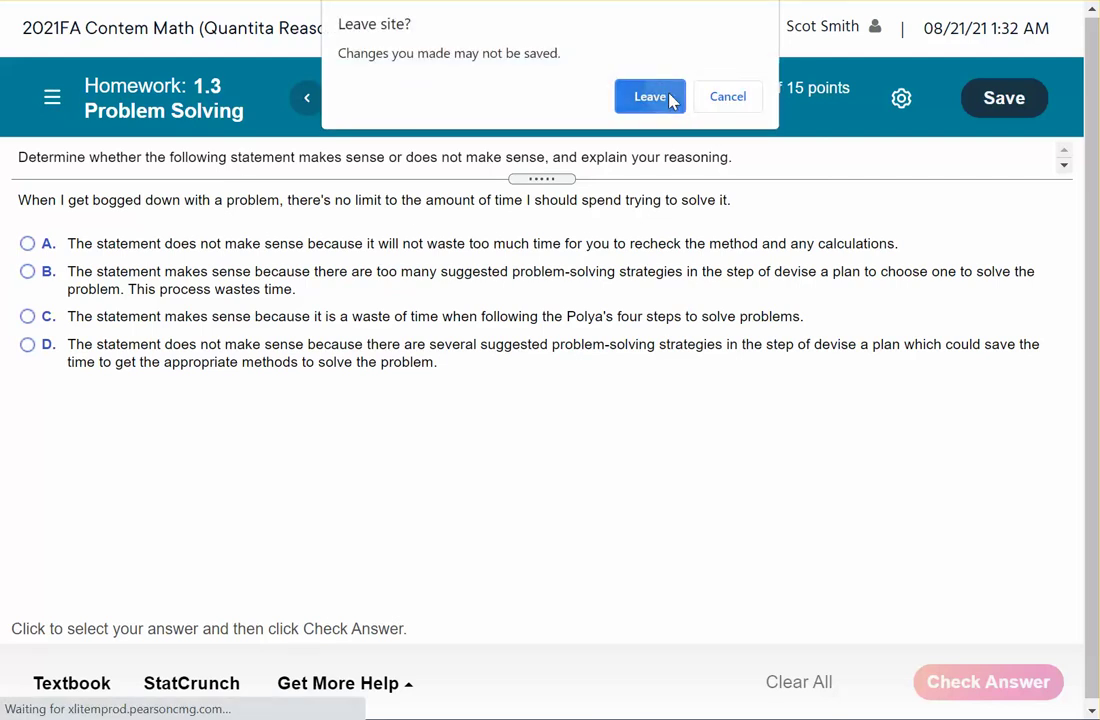
# Step: Leave homework 1.3 for the Homework and Tests list and look over the Chapter 4 and 8.6 assignments and quizzes
pyautogui.click(650, 97)
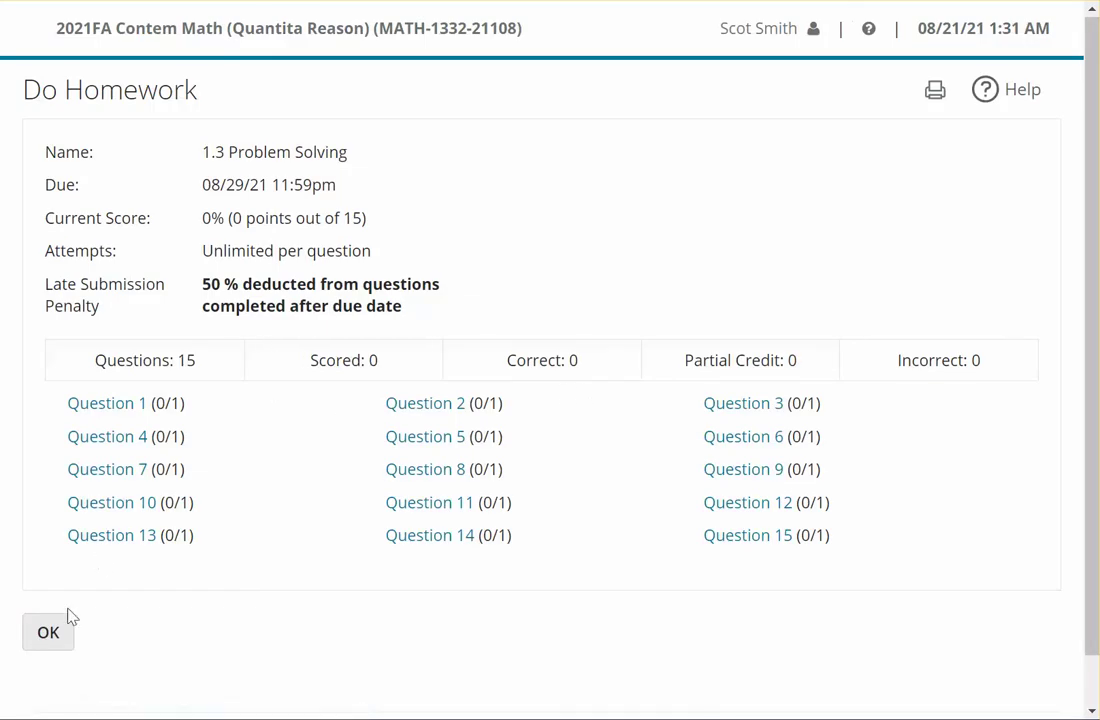
pyautogui.click(48, 632)
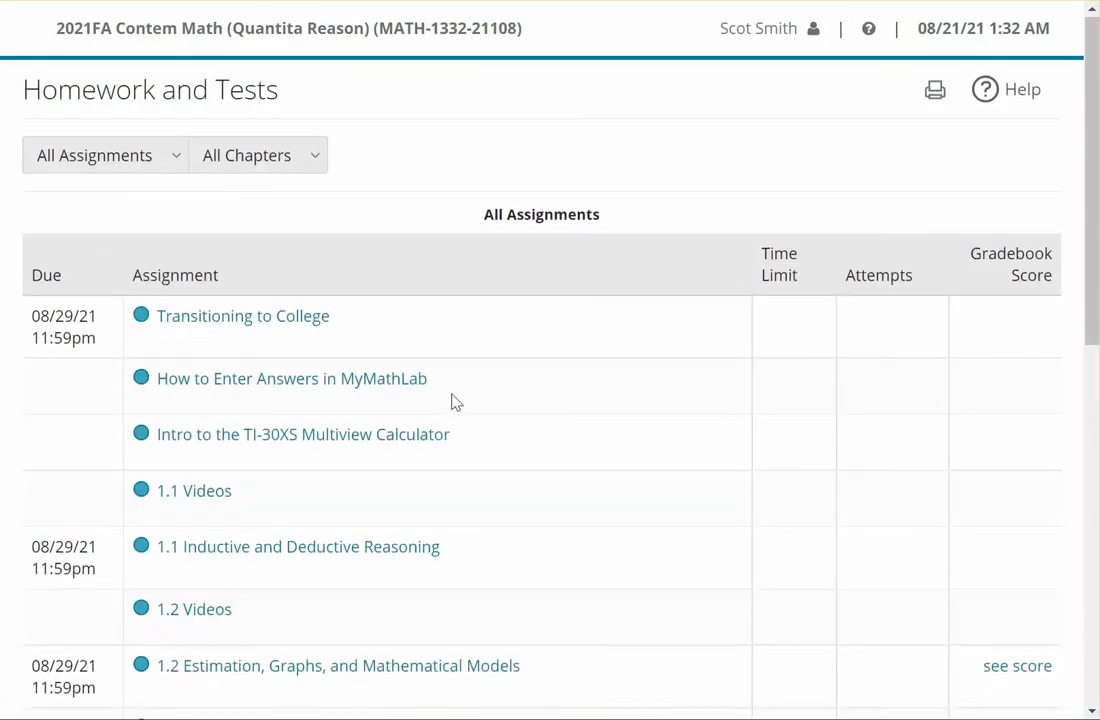
pyautogui.scroll(-6, 452, 395)
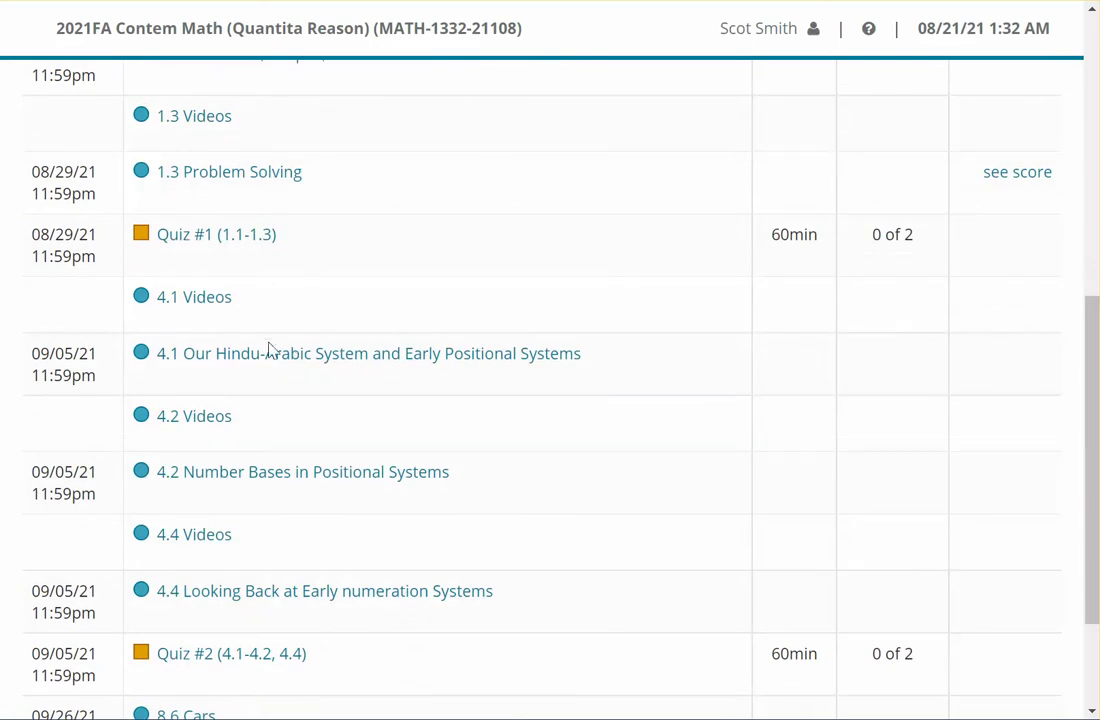
pyautogui.scroll(-1, 258, 364)
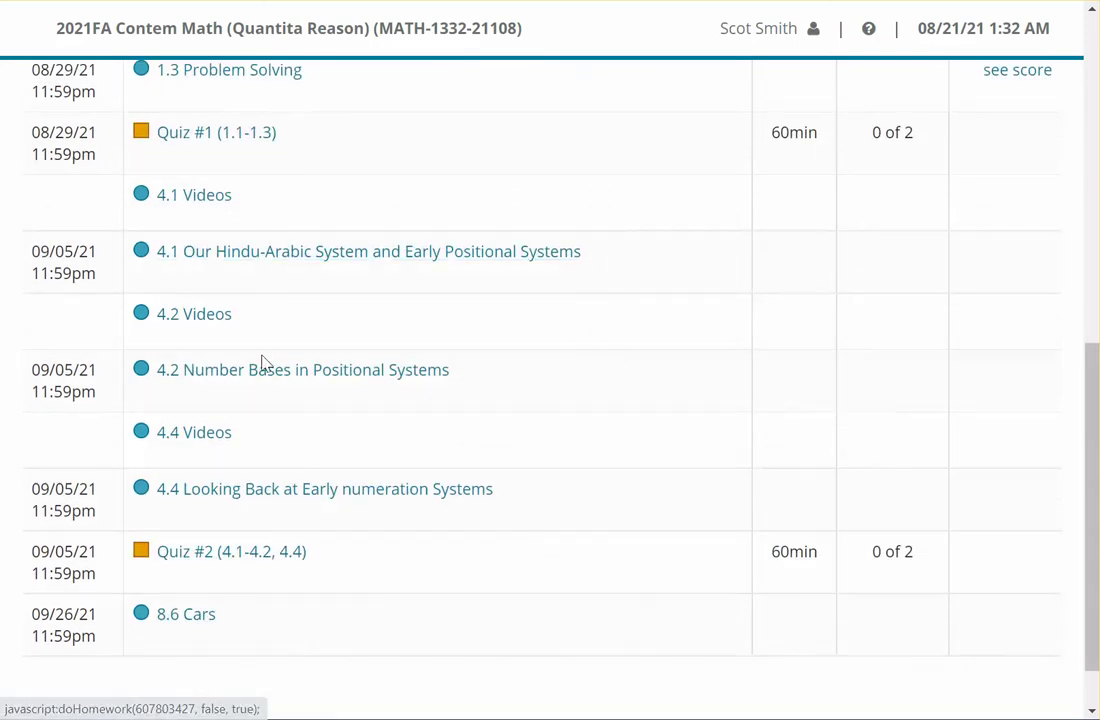
pyautogui.scroll(3, 262, 362)
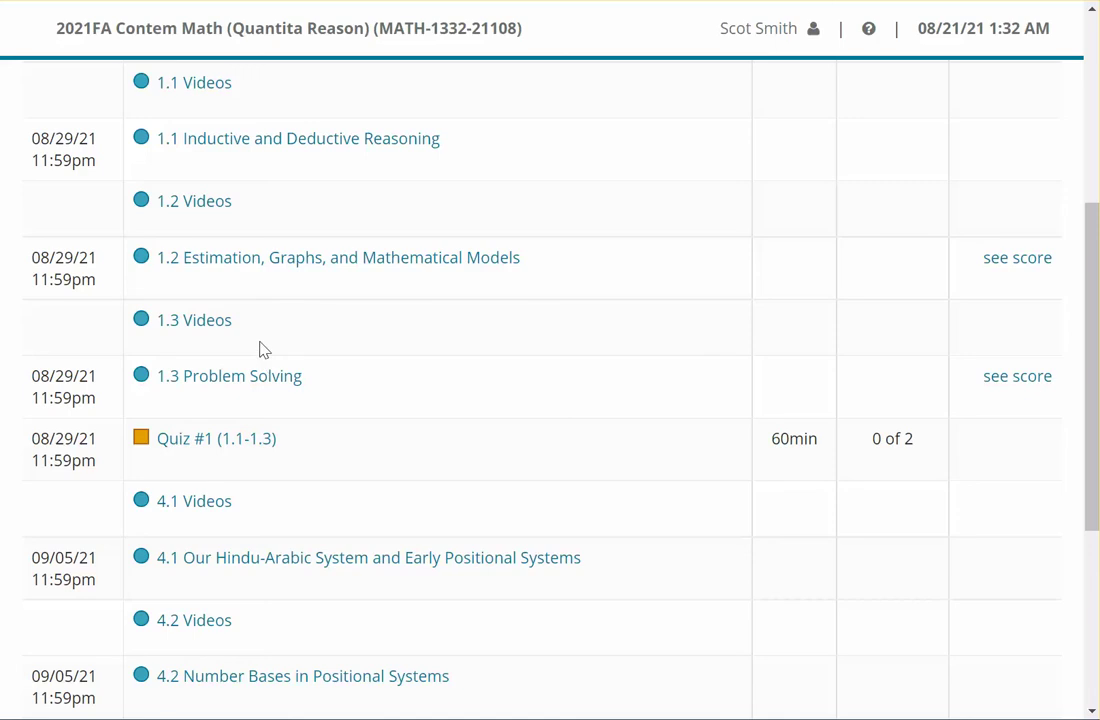
# Step: Open the homework 1.2 Estimation, Graphs, and Mathematical Models at Question 1 and advance to Question 6
pyautogui.click(252, 260)
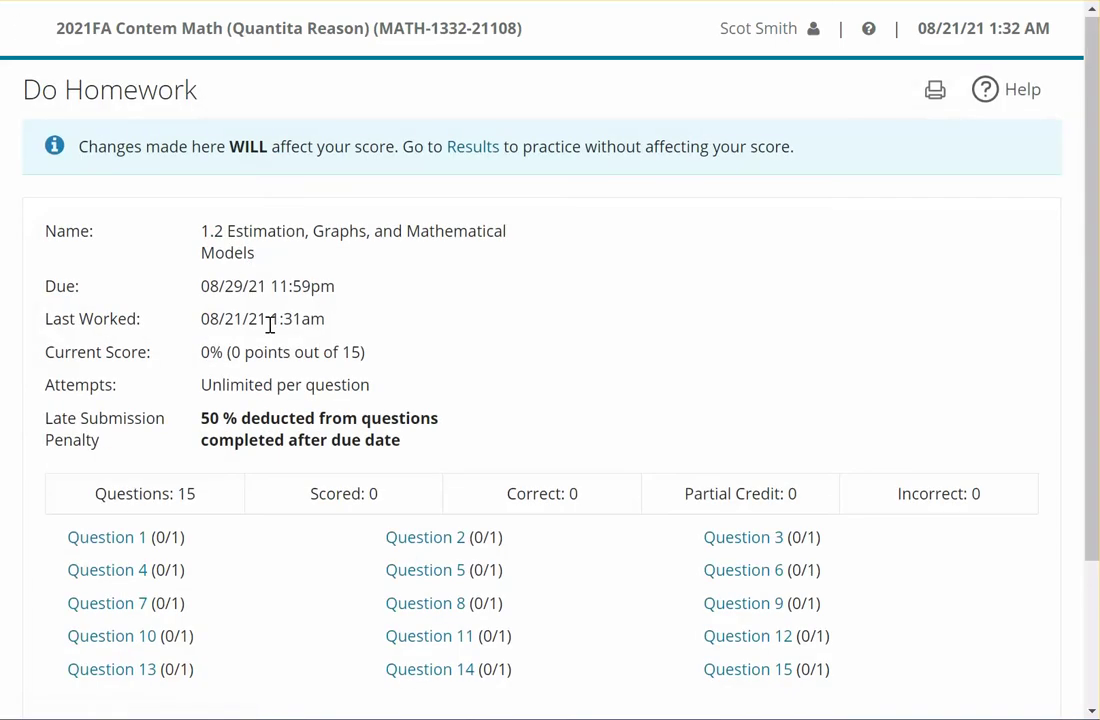
pyautogui.click(112, 541)
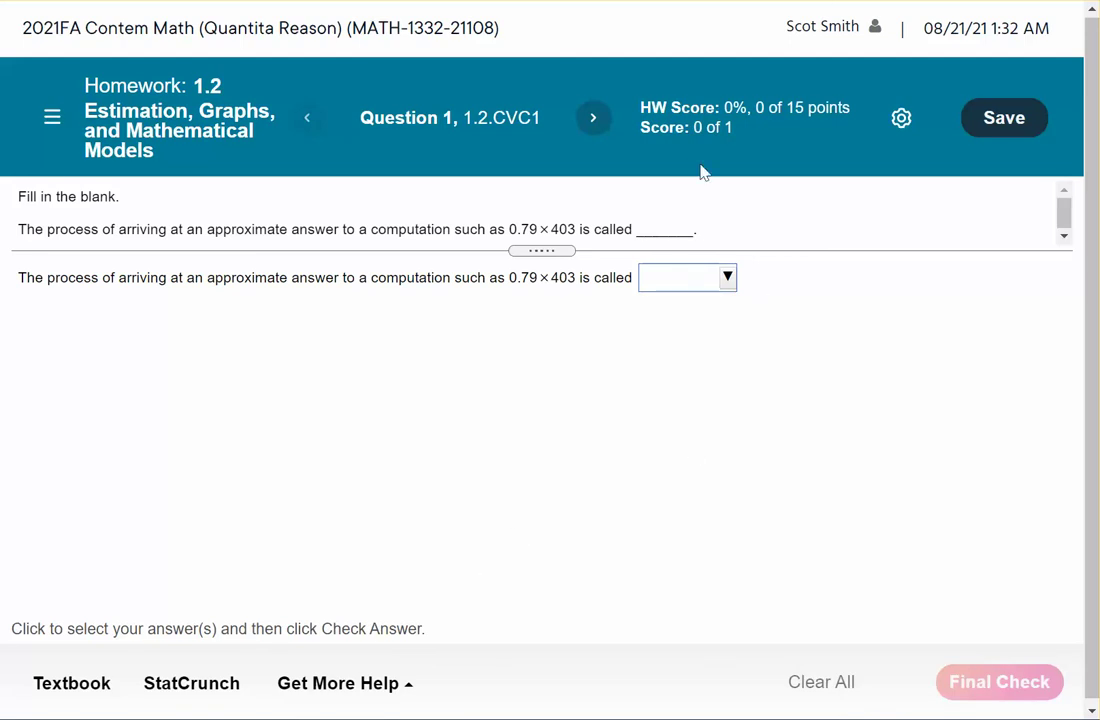
pyautogui.click(590, 118)
pyautogui.click(588, 120)
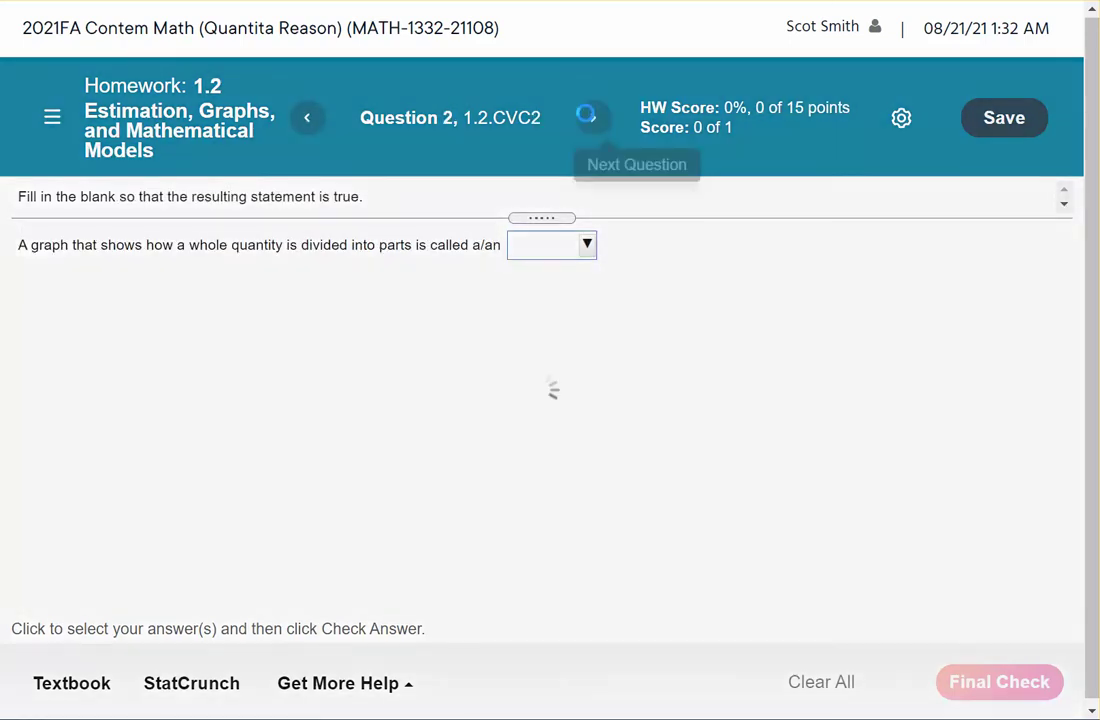
pyautogui.click(588, 117)
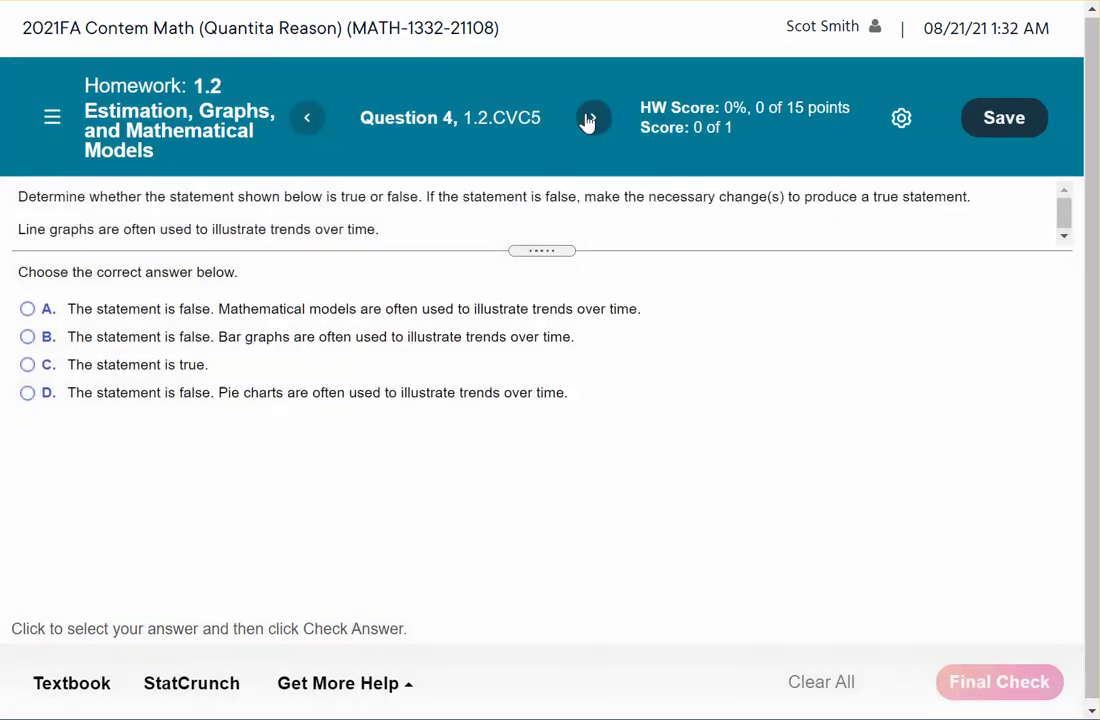
pyautogui.click(588, 117)
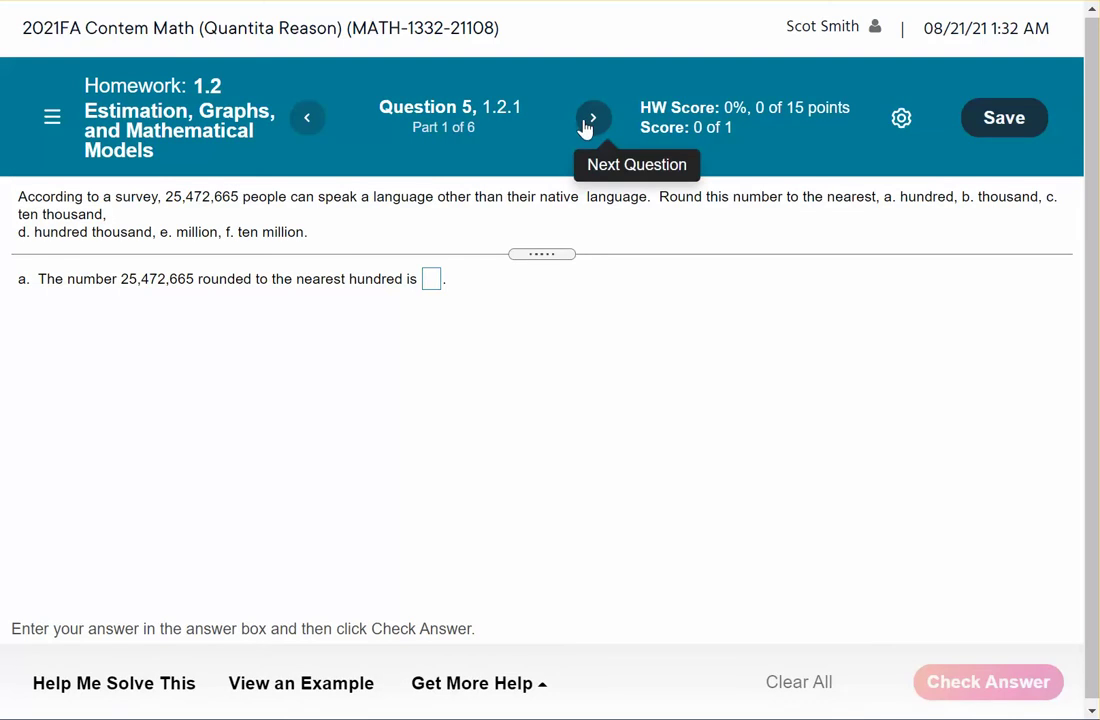
pyautogui.click(587, 124)
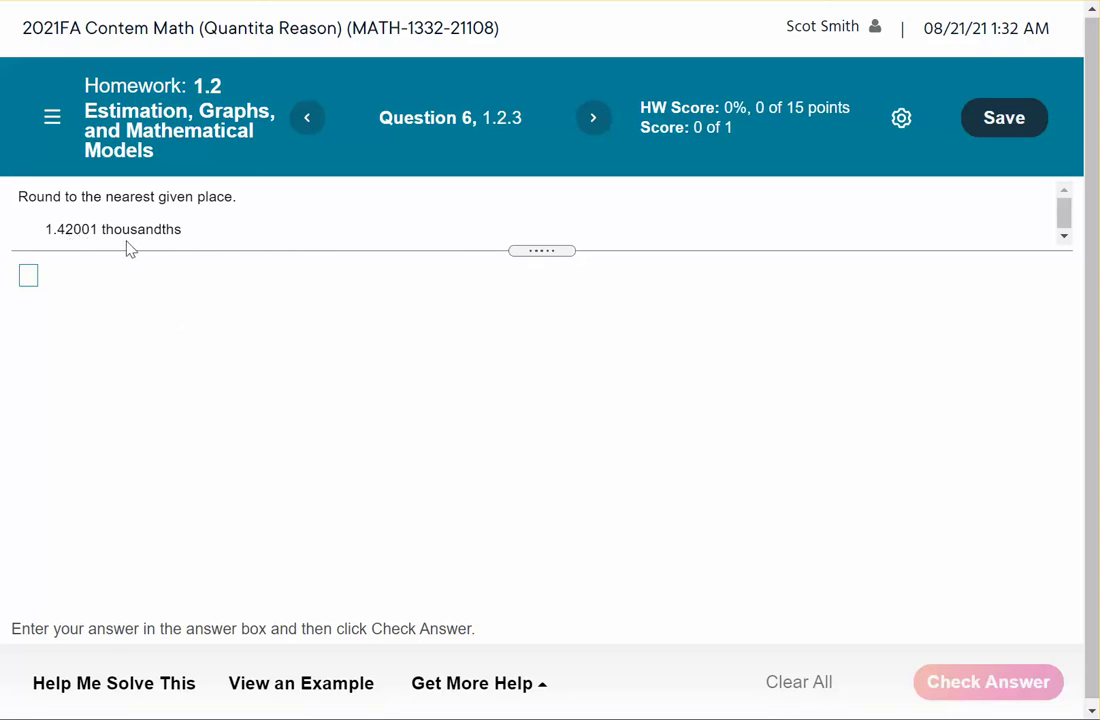
# Step: Answer Question 6 with 1.42 as 1.42001 rounded to thousandths, check the answer, and close the feedback
pyautogui.click(29, 274)
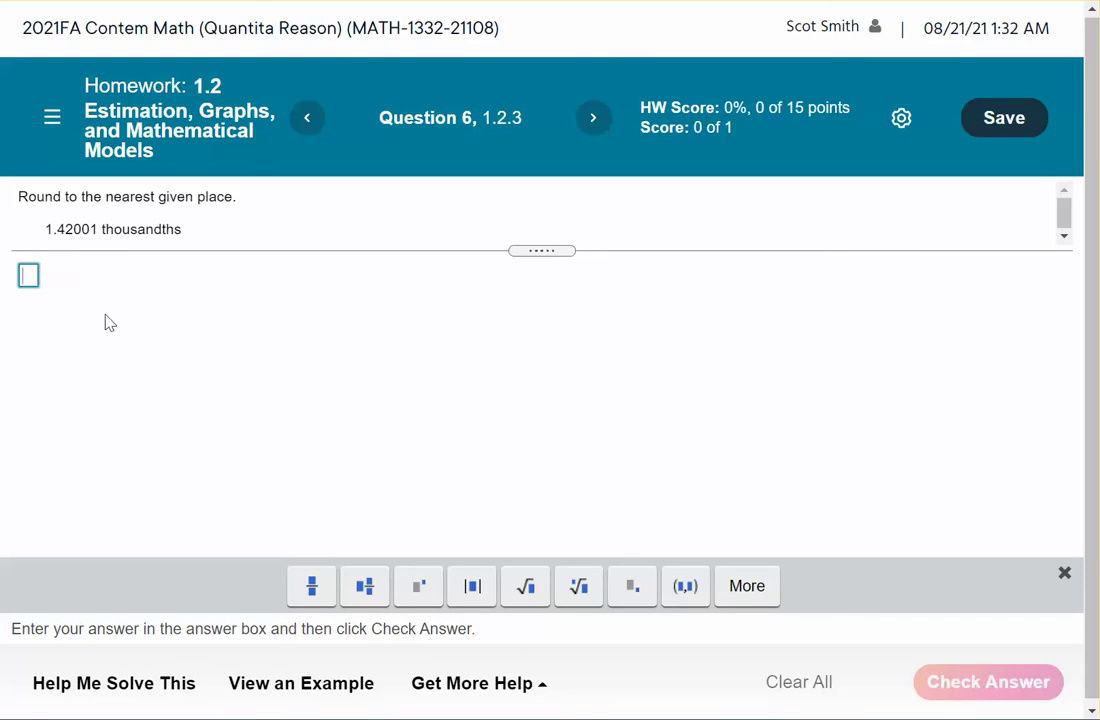
pyautogui.write('1.42')
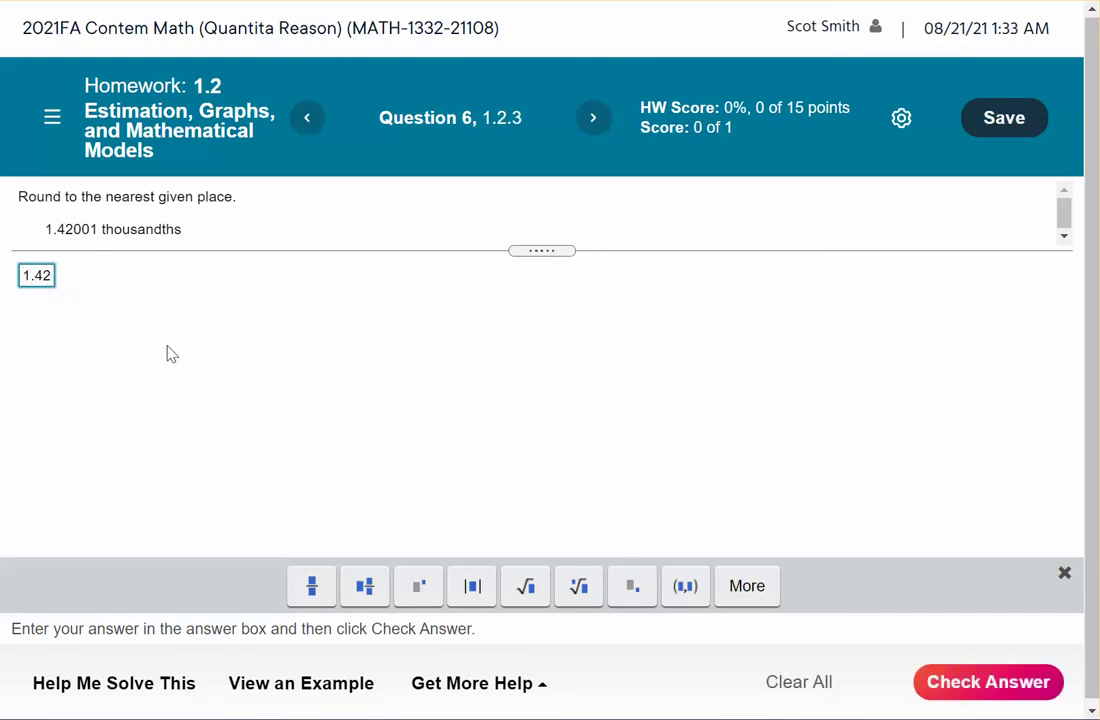
pyautogui.click(1013, 686)
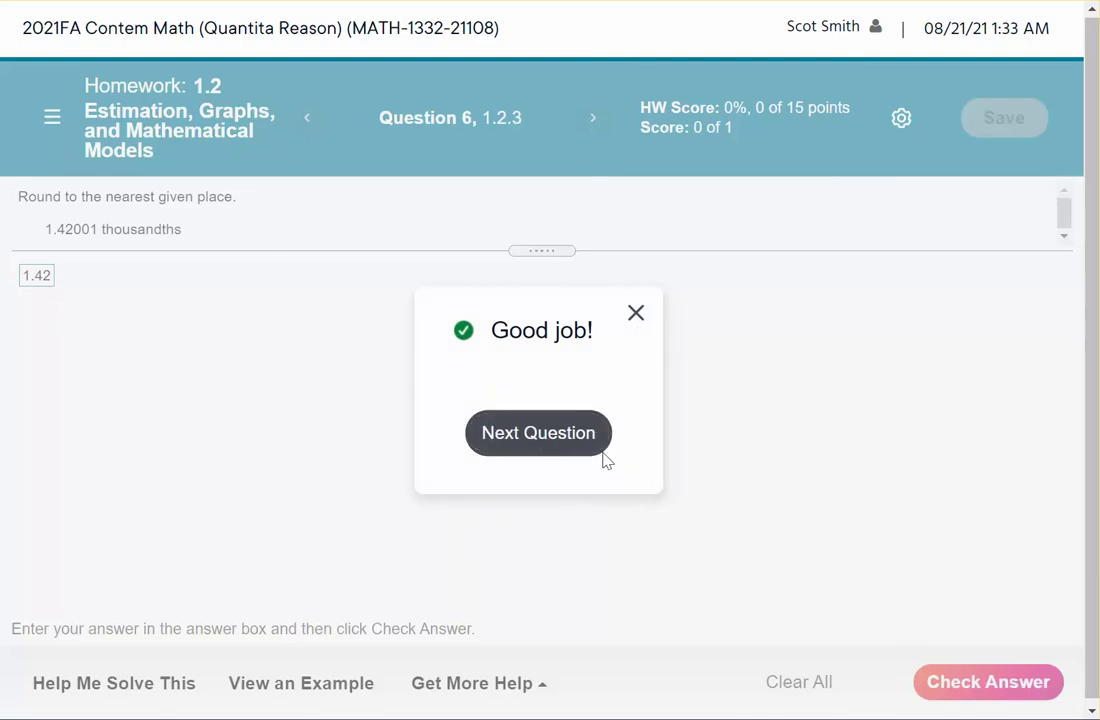
pyautogui.click(638, 316)
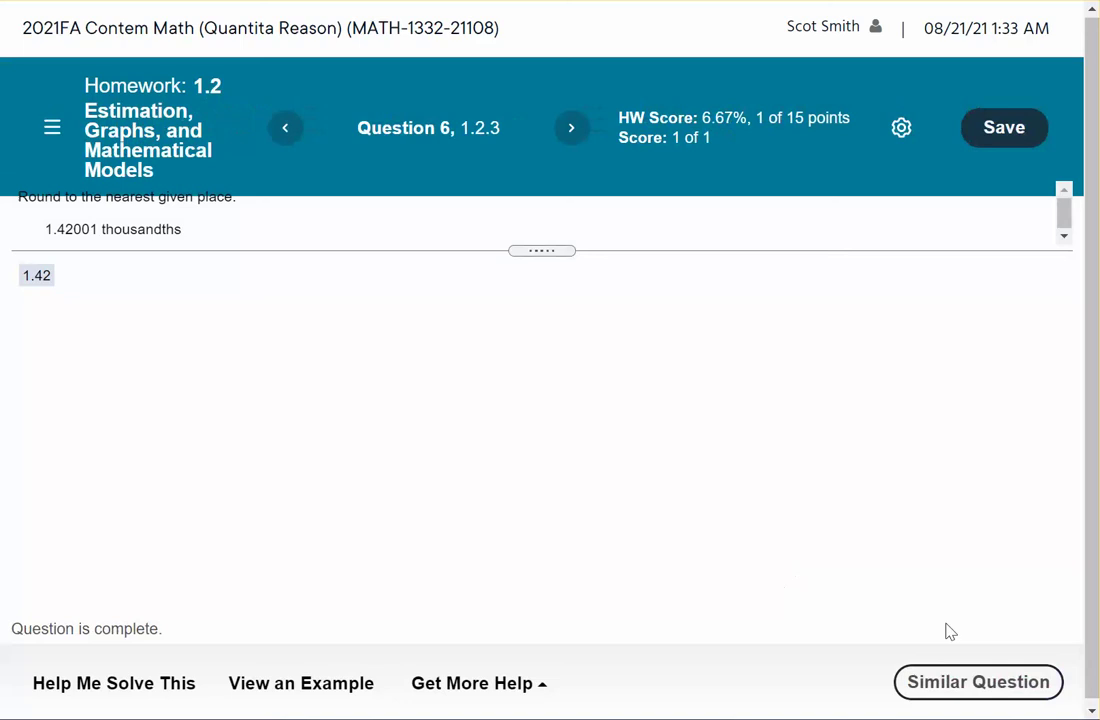
# Step: Request a similar version of Question 6, submit 1.34 as the answer for 1.34871, and dismiss the feedback
pyautogui.click(940, 690)
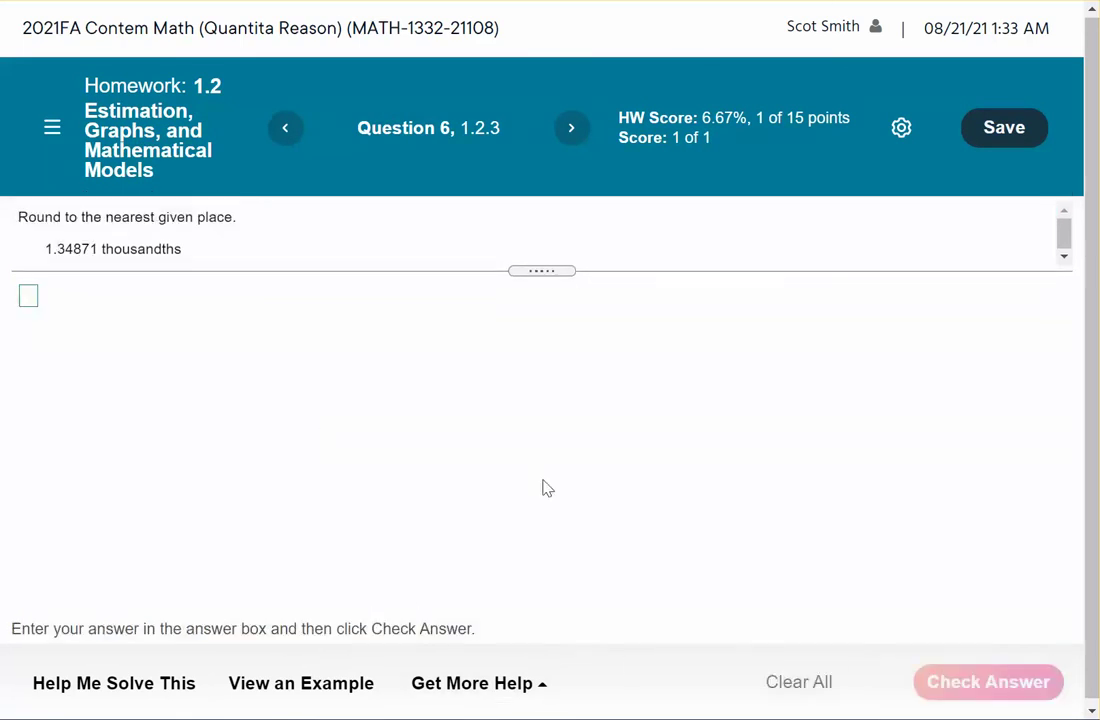
pyautogui.click(28, 295)
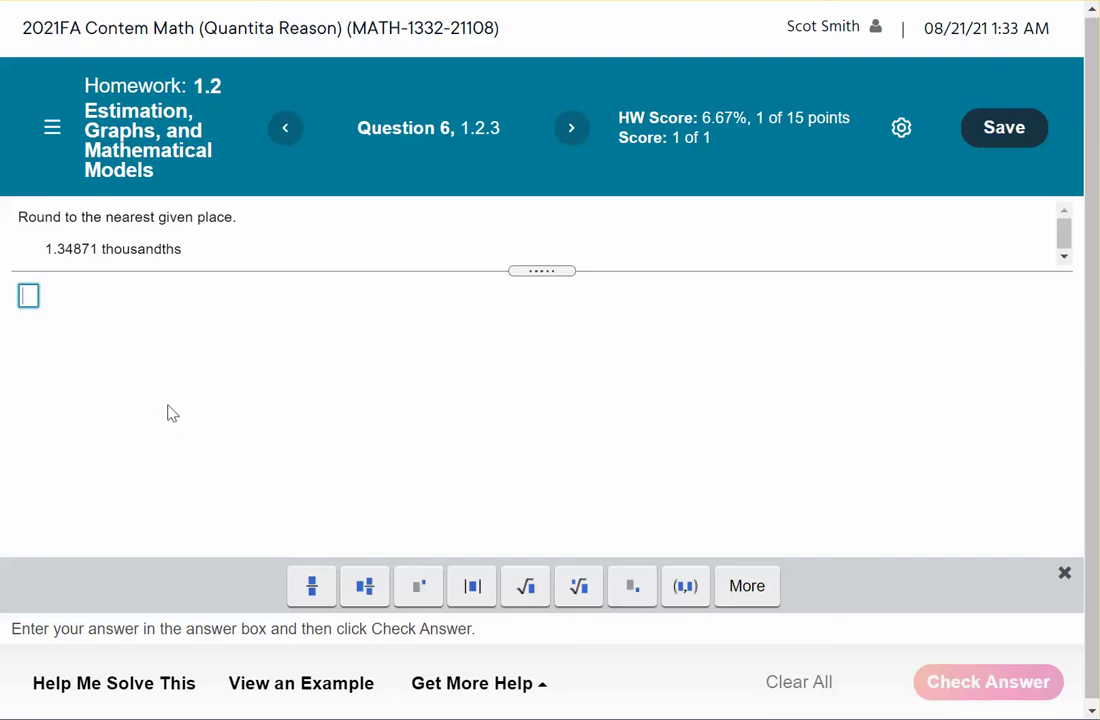
pyautogui.write('1.34')
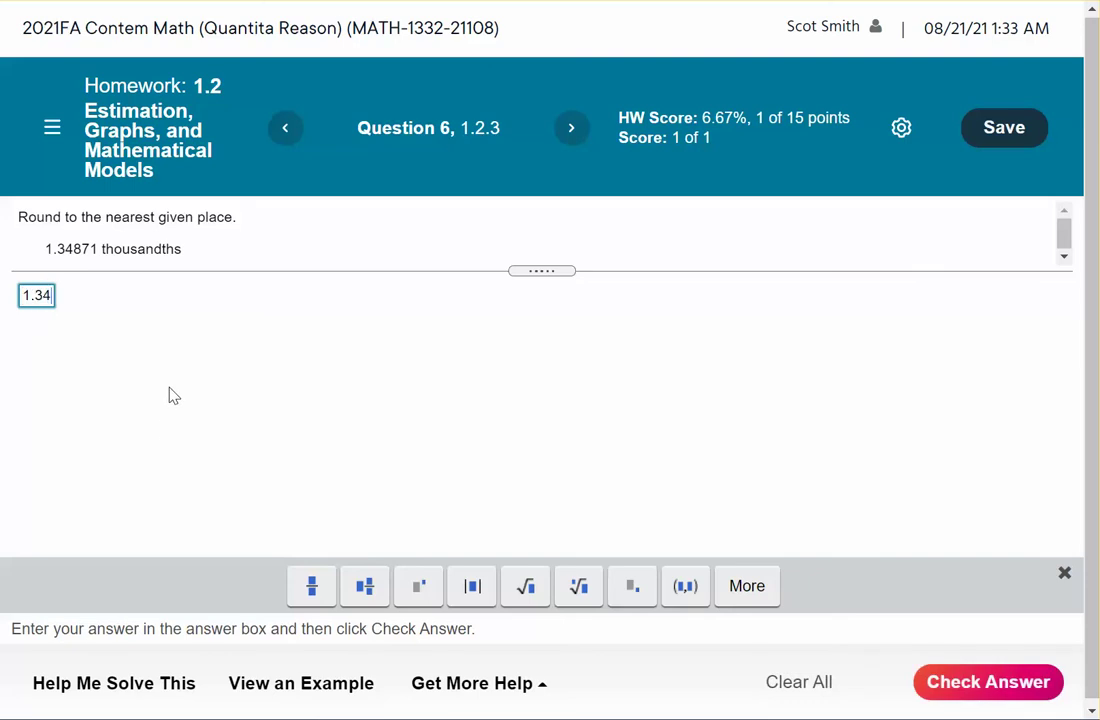
pyautogui.click(1036, 676)
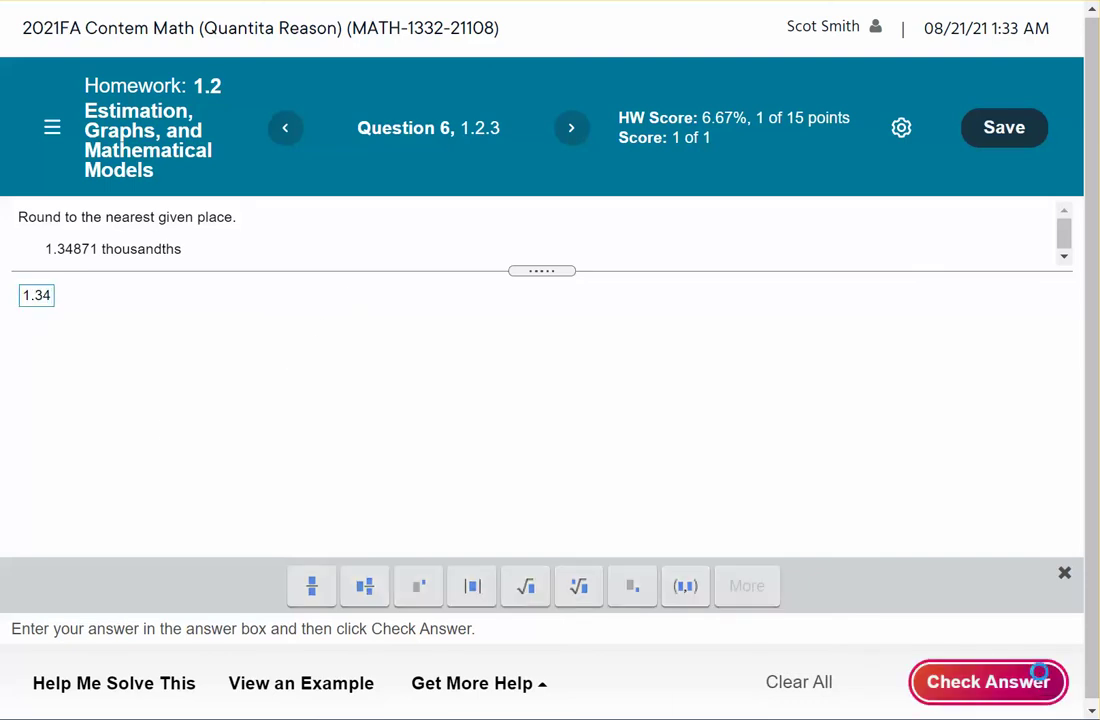
pyautogui.click(527, 468)
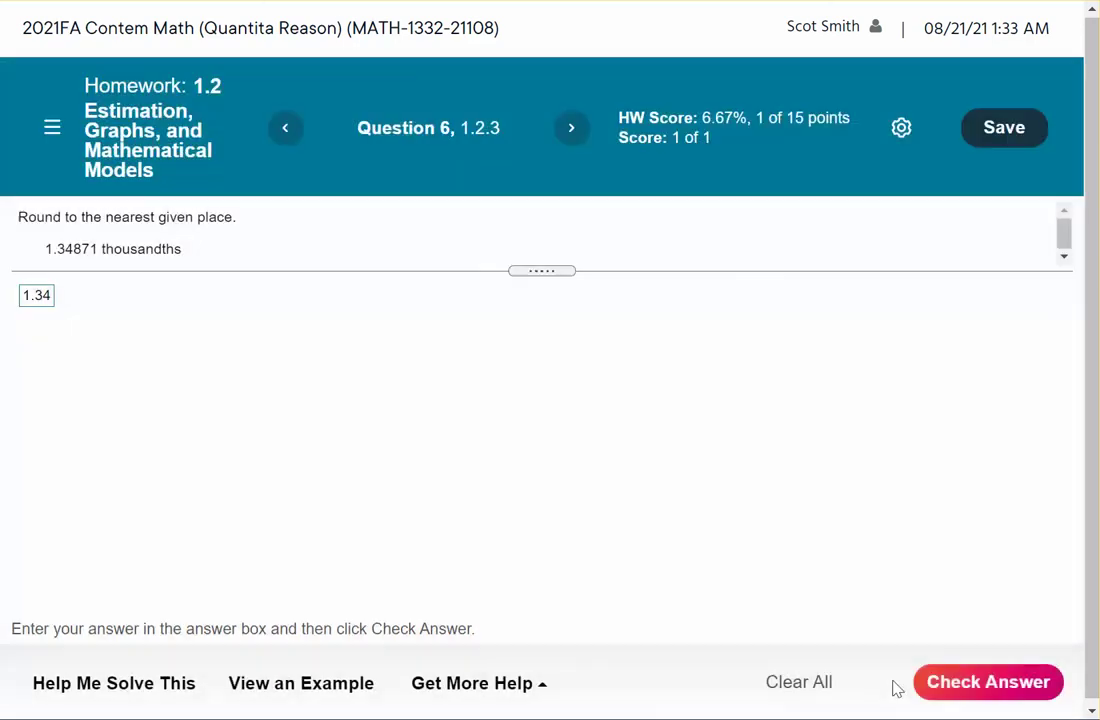
# Step: Submit 1.34 for the final check of Question 6, dismiss the feedback, and save this attempt's score instead of the best score
pyautogui.click(1040, 690)
pyautogui.click(533, 466)
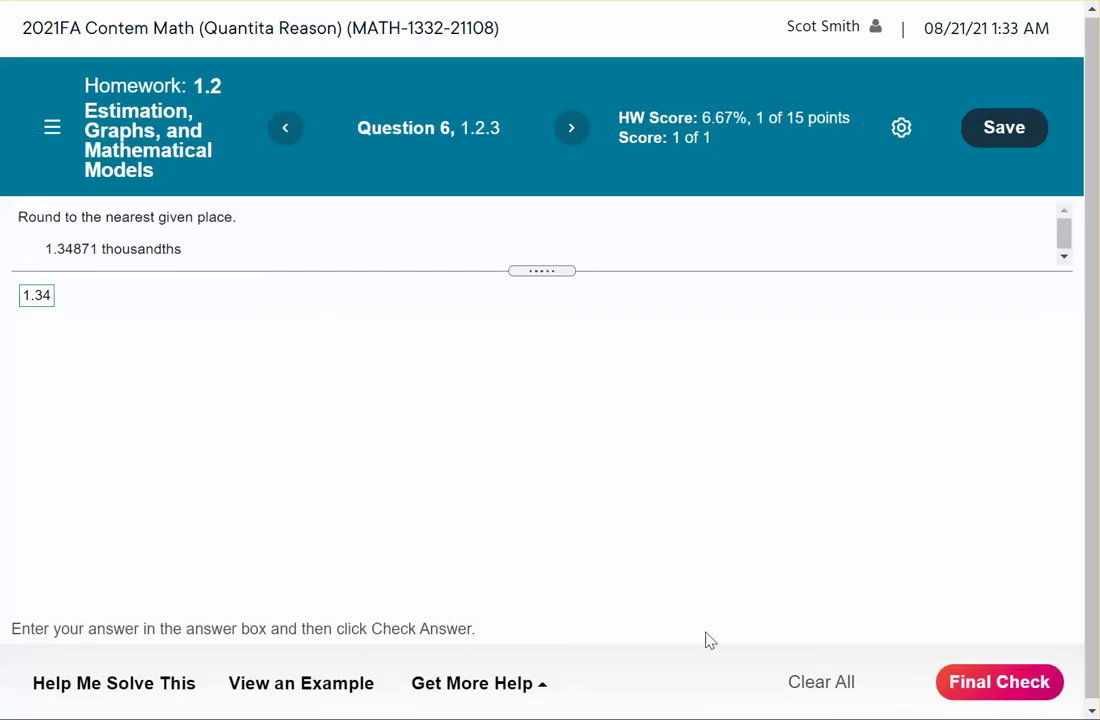
pyautogui.click(995, 684)
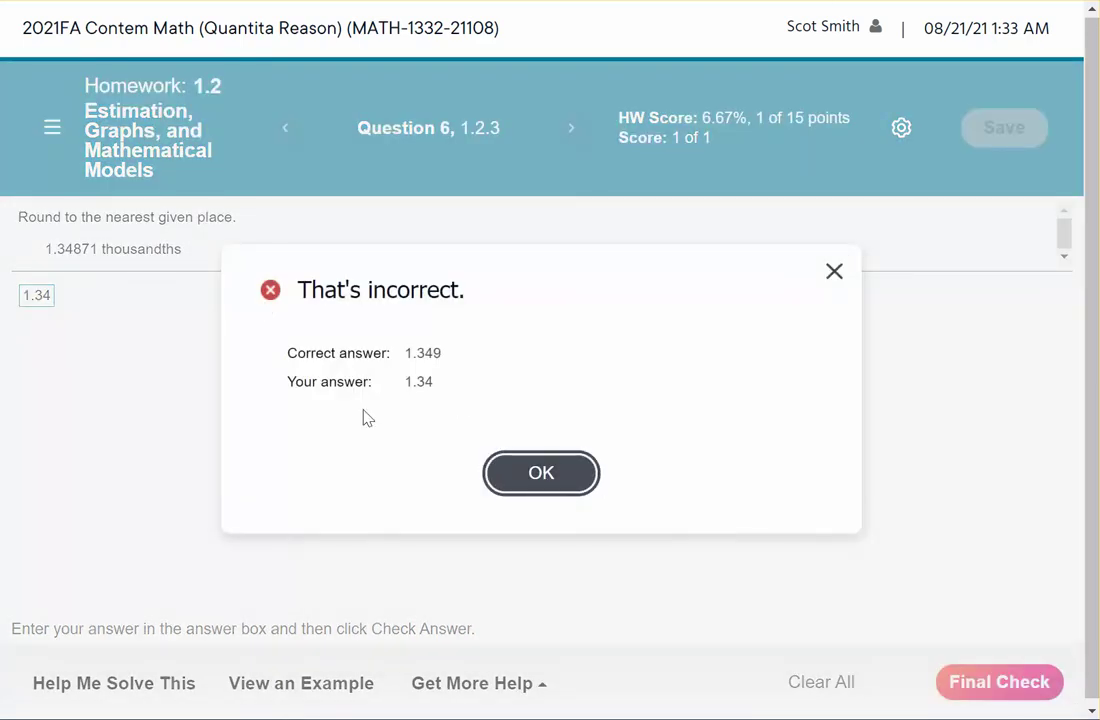
pyautogui.click(561, 478)
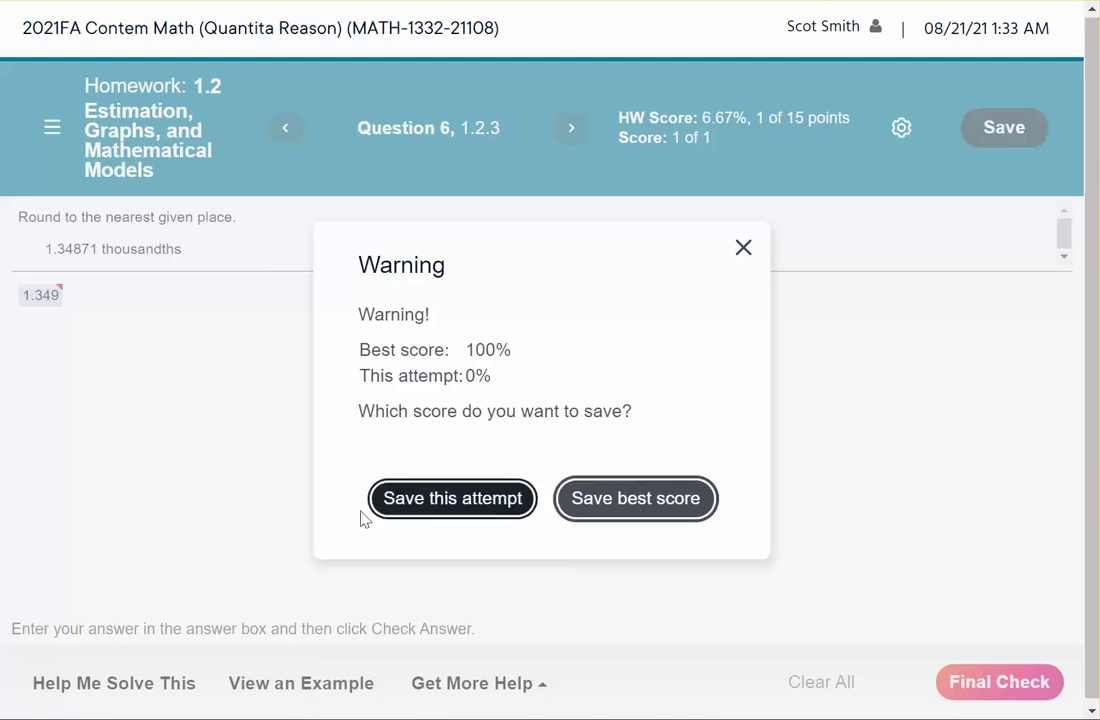
pyautogui.click(420, 511)
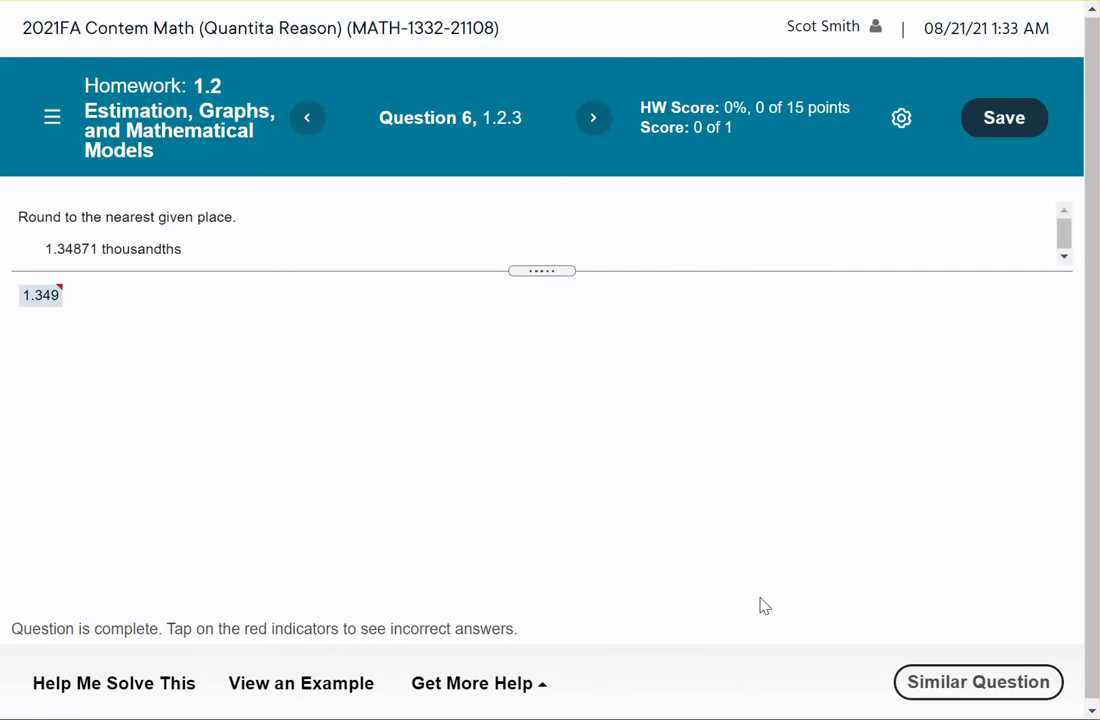
# Step: Advance to Question 7, view the Homework Overview, and reopen Question 6 from it
pyautogui.click(594, 118)
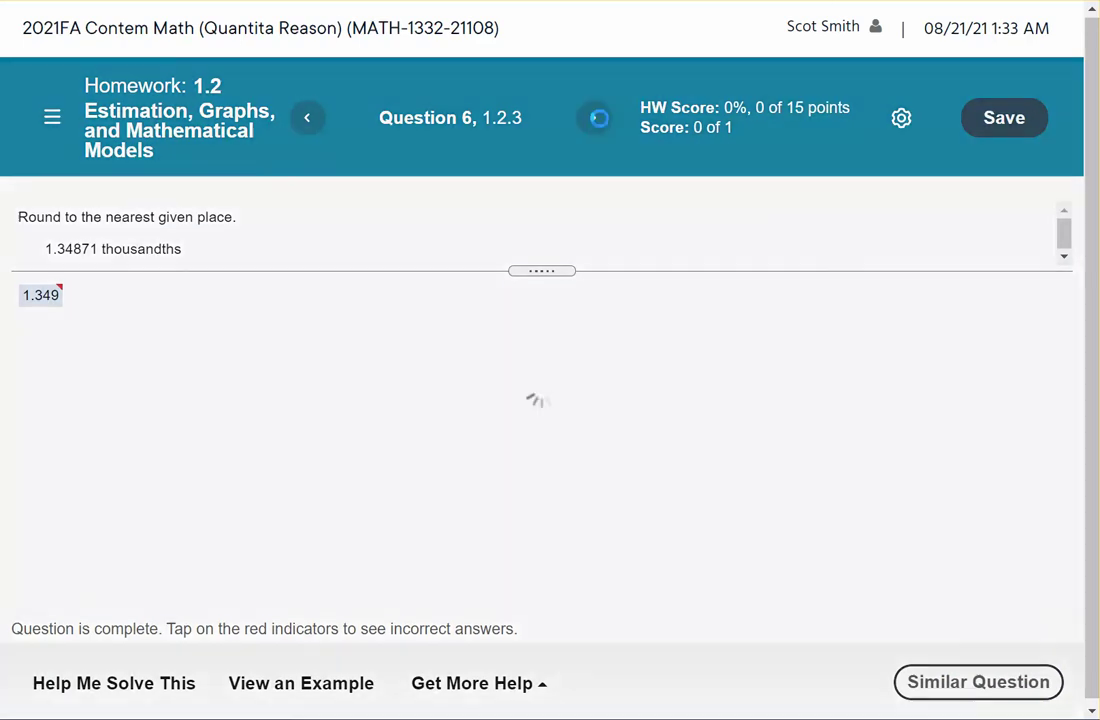
pyautogui.click(53, 120)
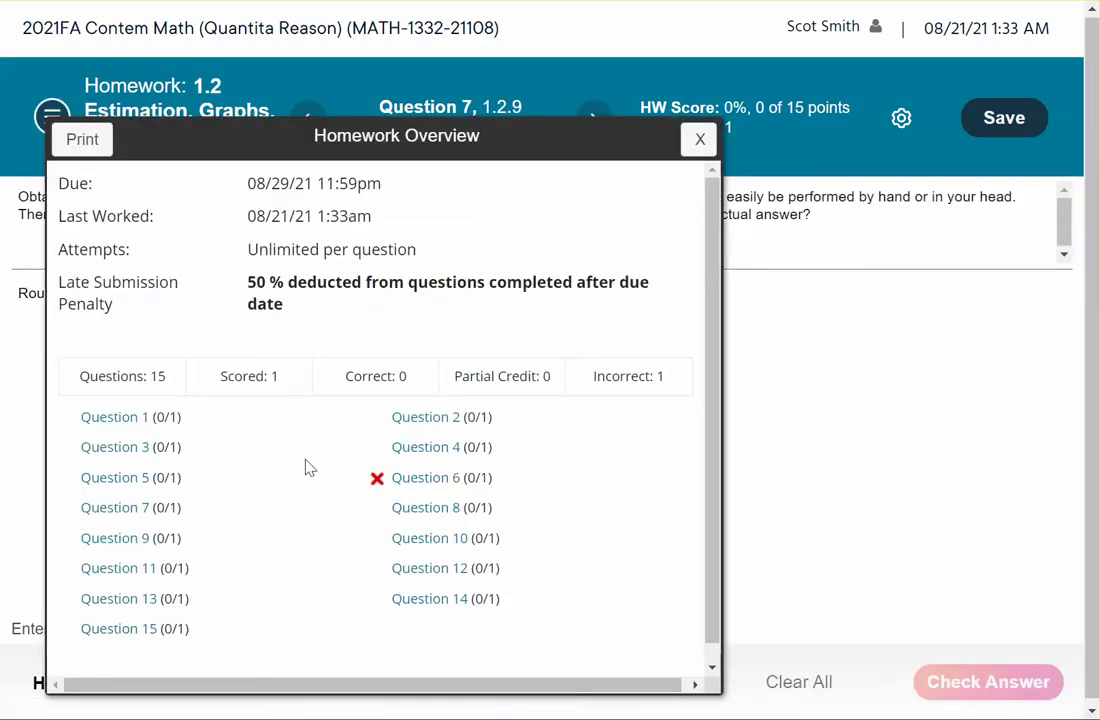
pyautogui.click(416, 485)
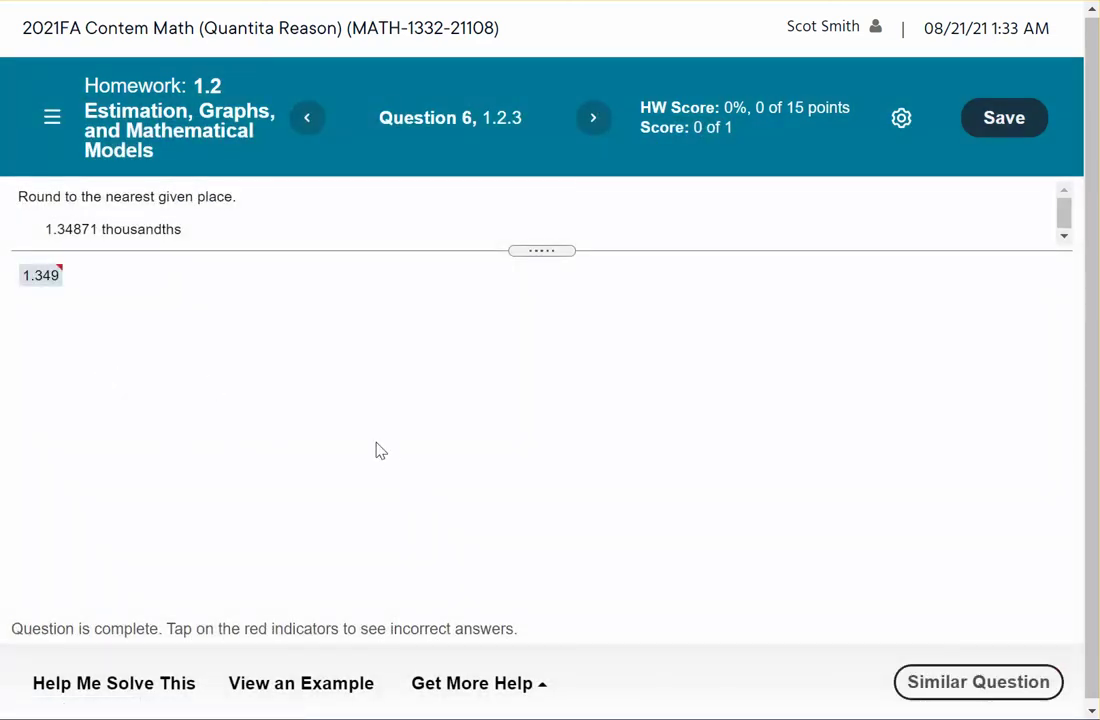
# Step: Request a similar version of Question 6, answer 1.214 for 1.21356 rounded to thousandths, check it, and continue to Question 7
pyautogui.click(960, 685)
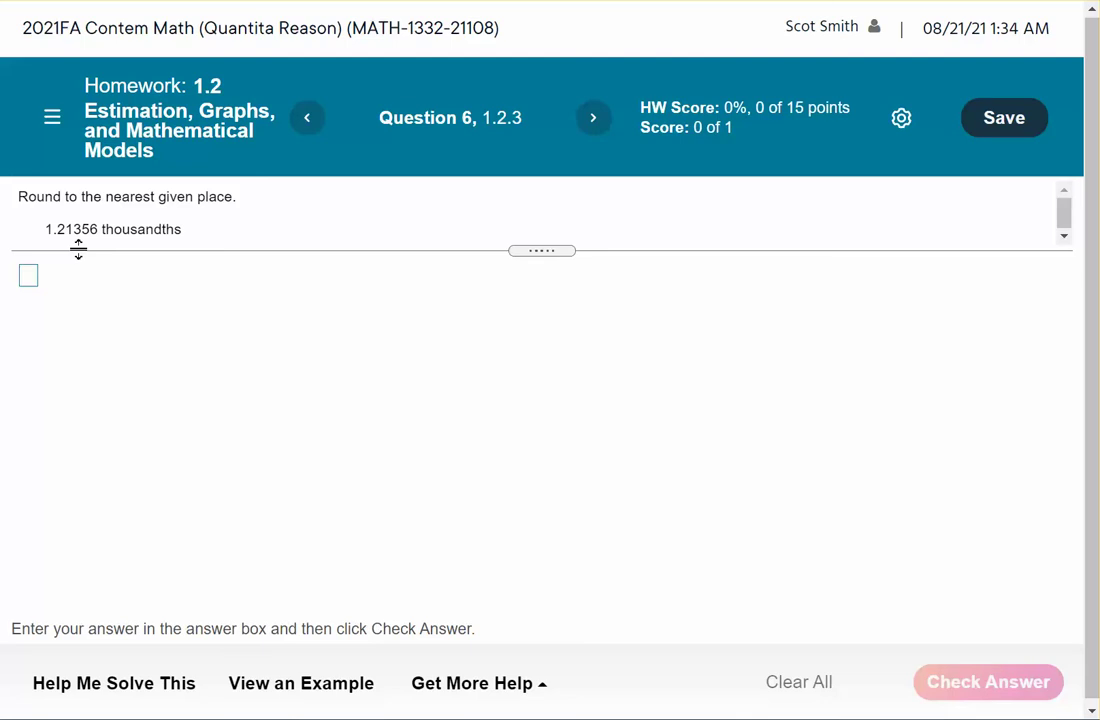
pyautogui.click(27, 283)
pyautogui.write('1.')
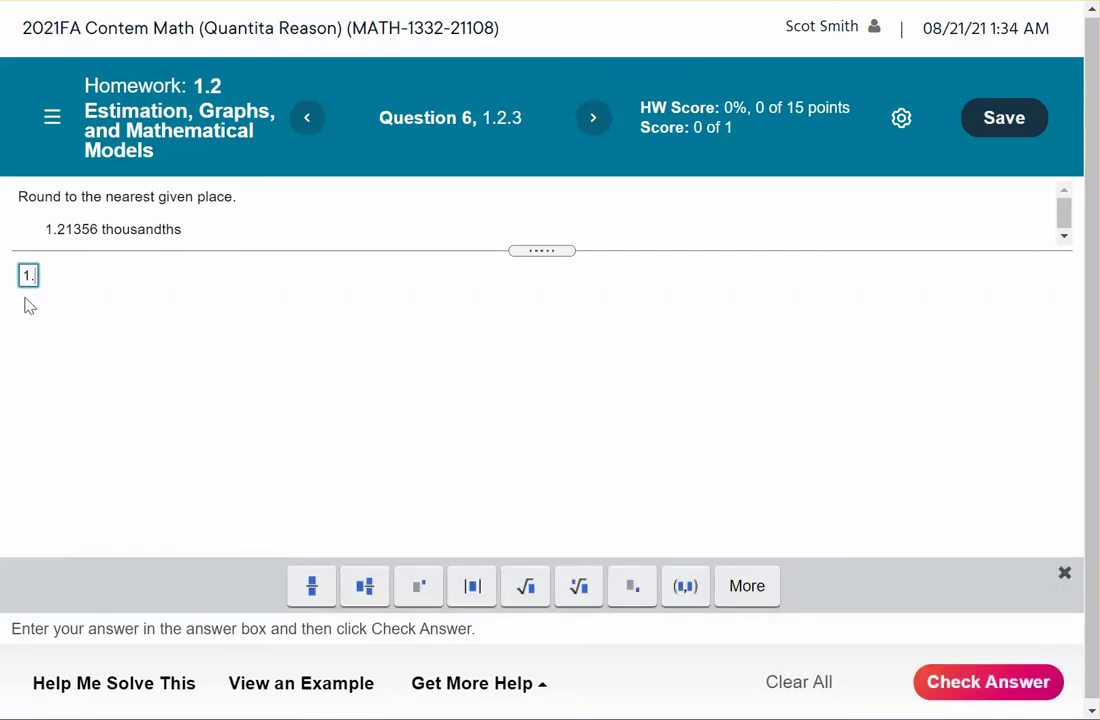
pyautogui.write('214')
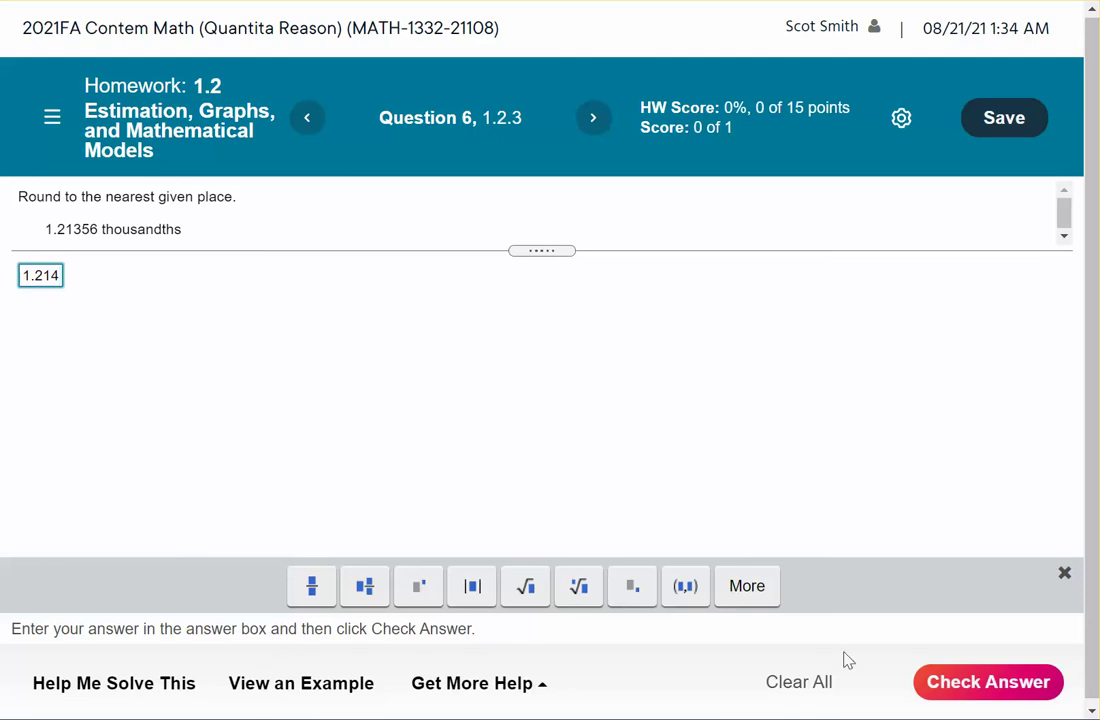
pyautogui.click(990, 682)
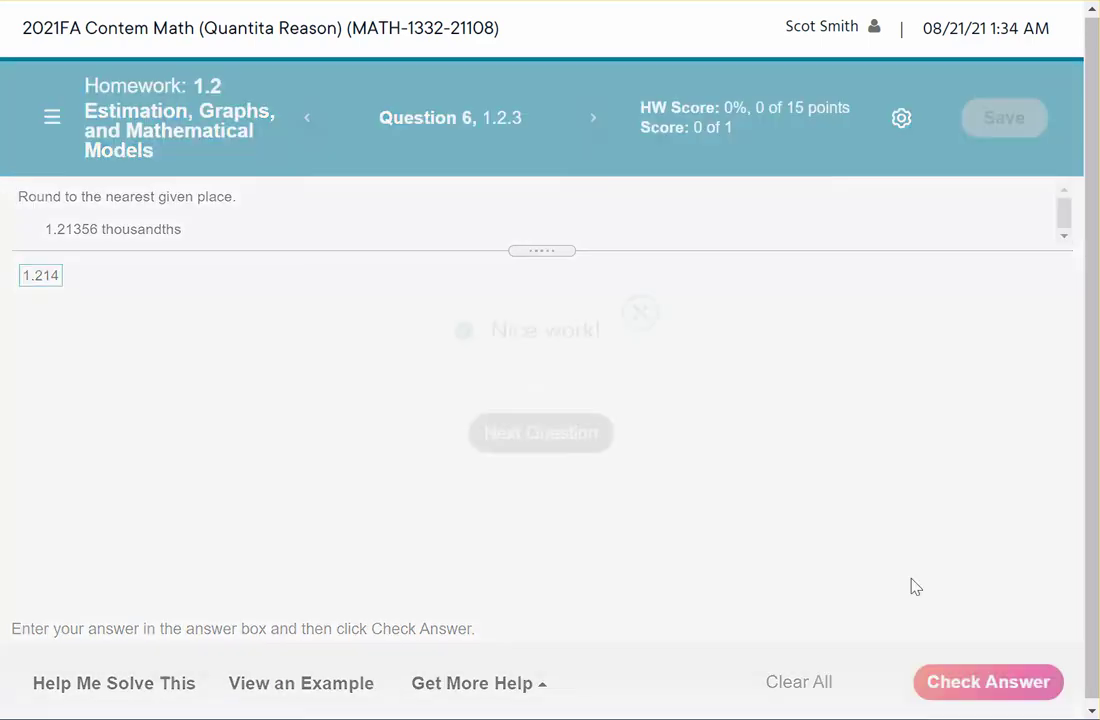
pyautogui.click(550, 444)
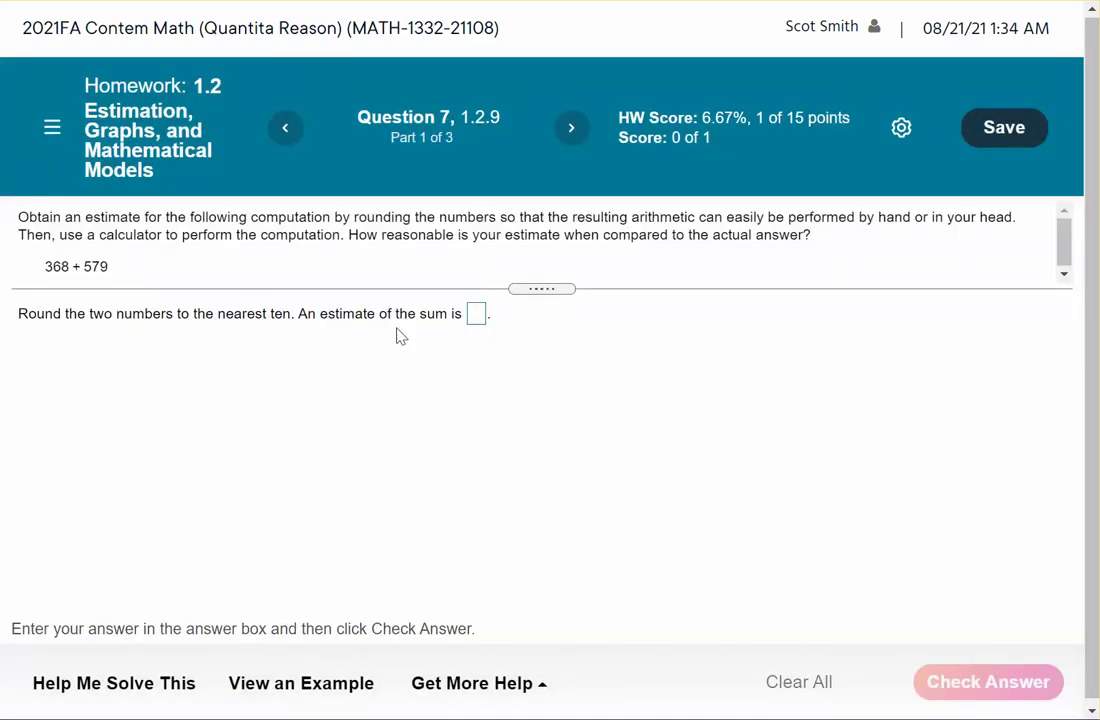
# Step: Go back to Question 6, review its score in the Homework Overview, and close the overview
pyautogui.click(285, 132)
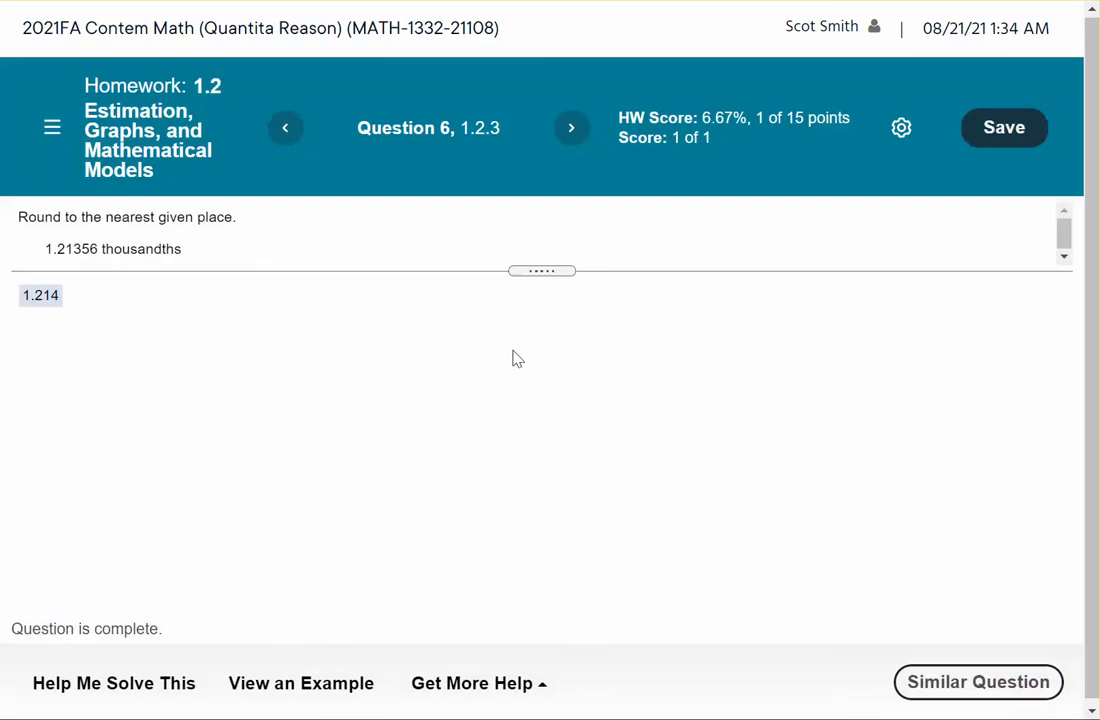
pyautogui.click(54, 130)
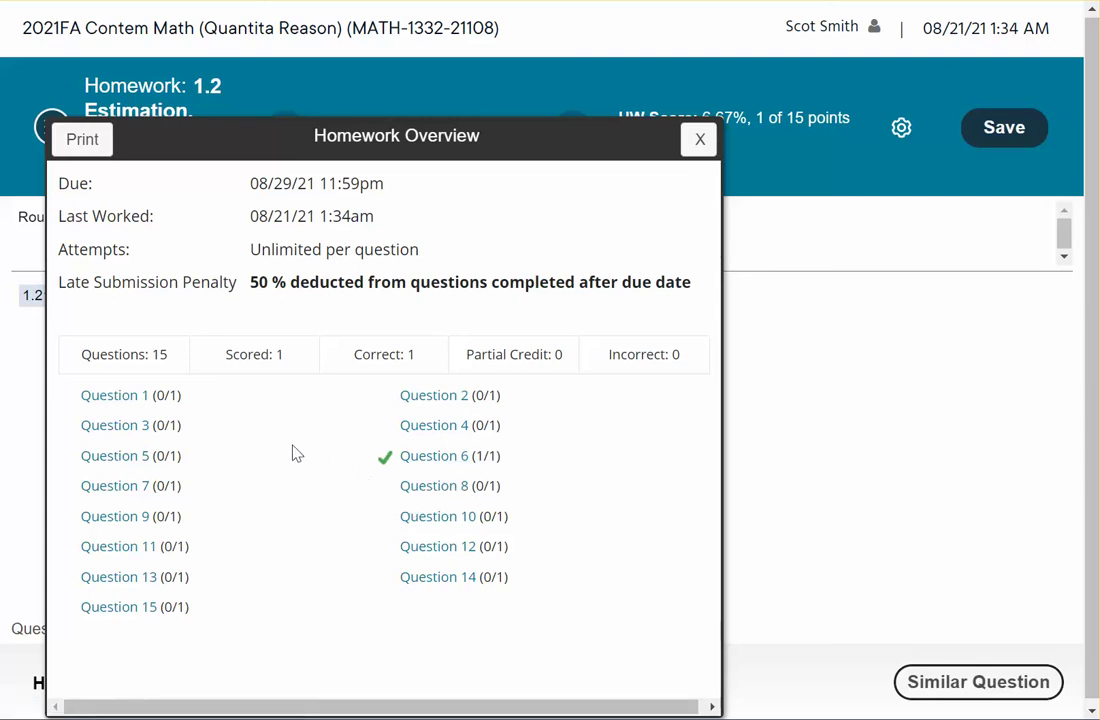
pyautogui.click(700, 142)
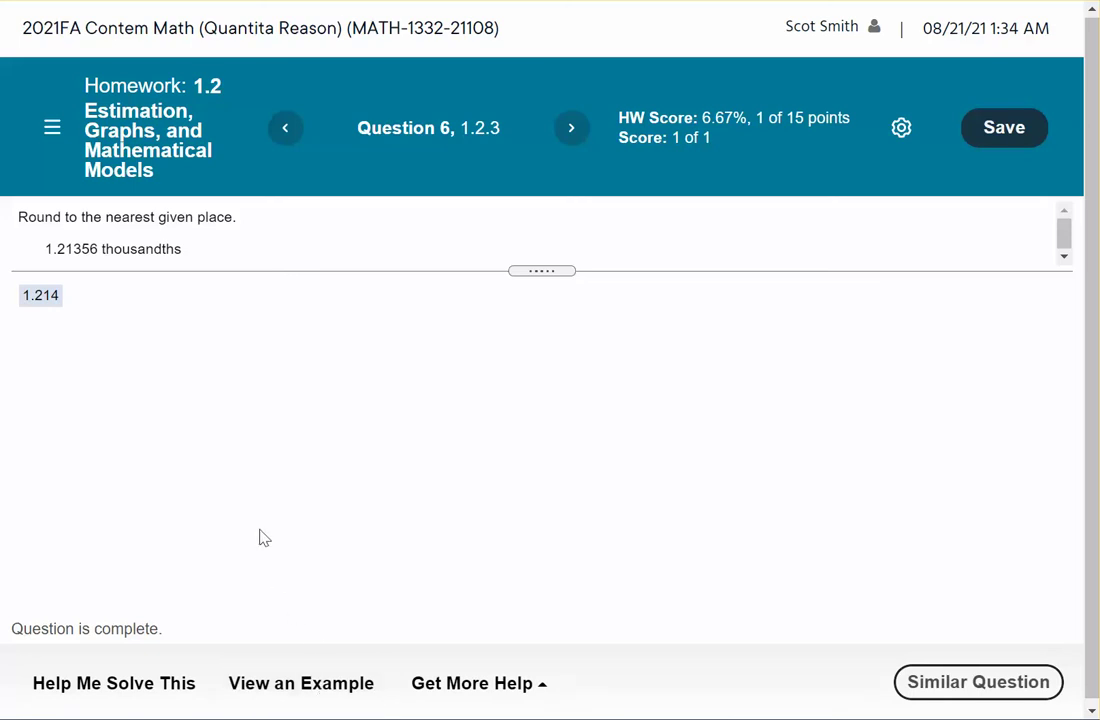
# Step: View the Ask My Instructor form for Question 6, close it unsent, and look over the remaining extra help options
pyautogui.click(537, 686)
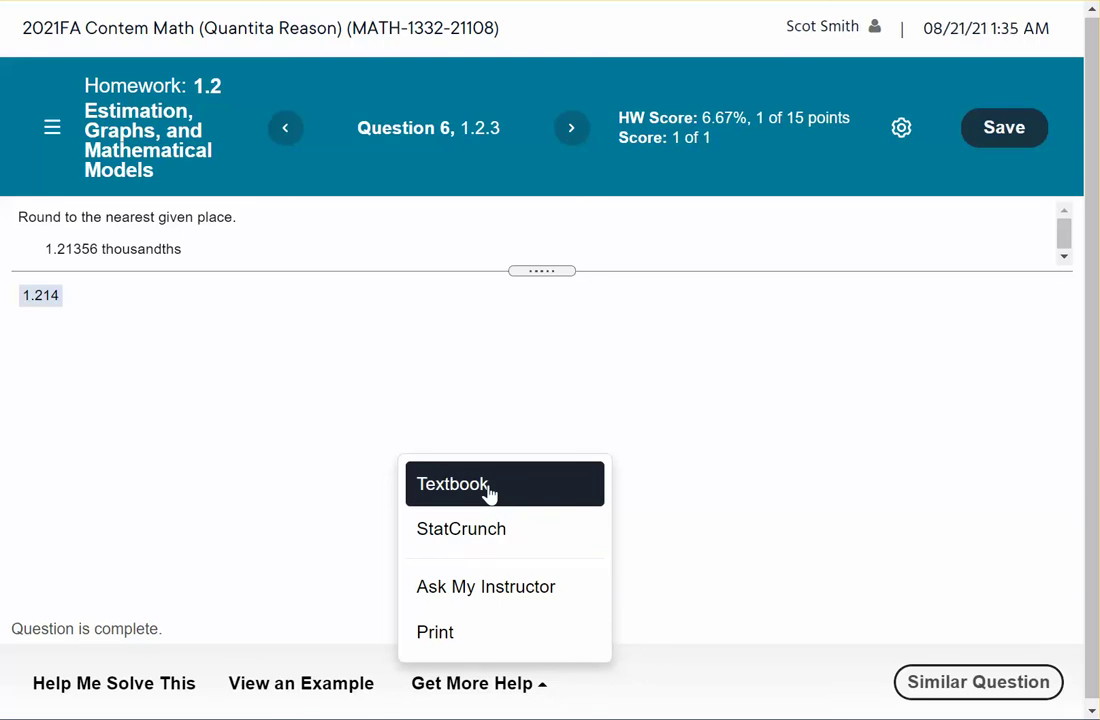
pyautogui.click(468, 592)
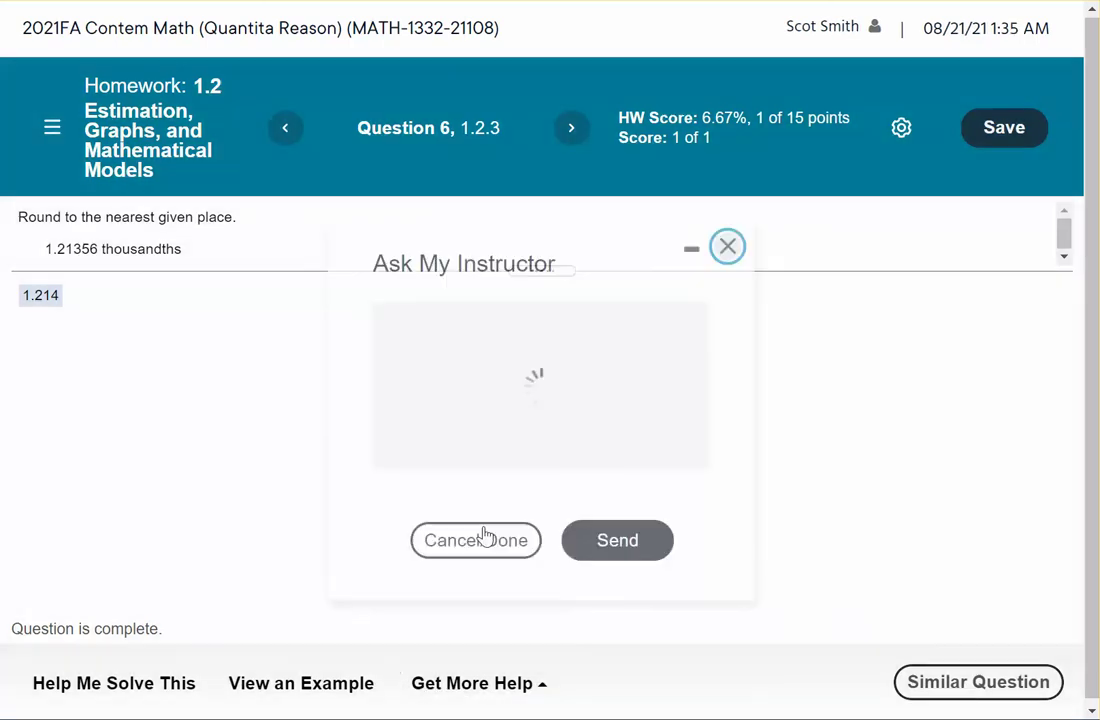
pyautogui.click(339, 435)
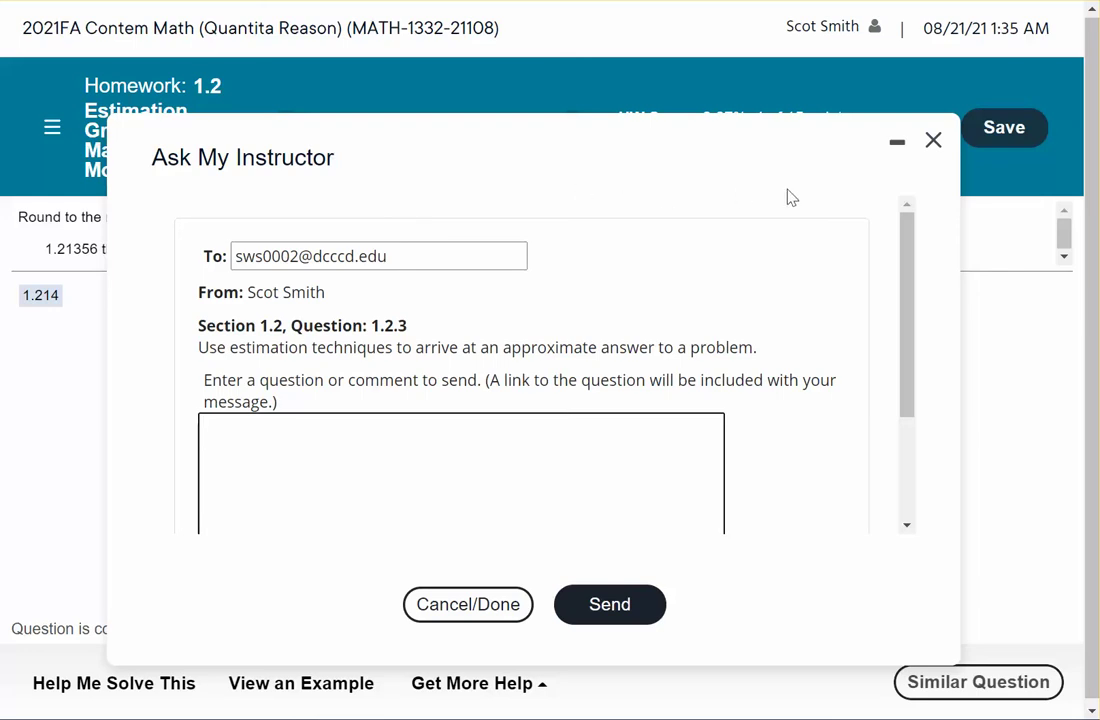
pyautogui.click(933, 141)
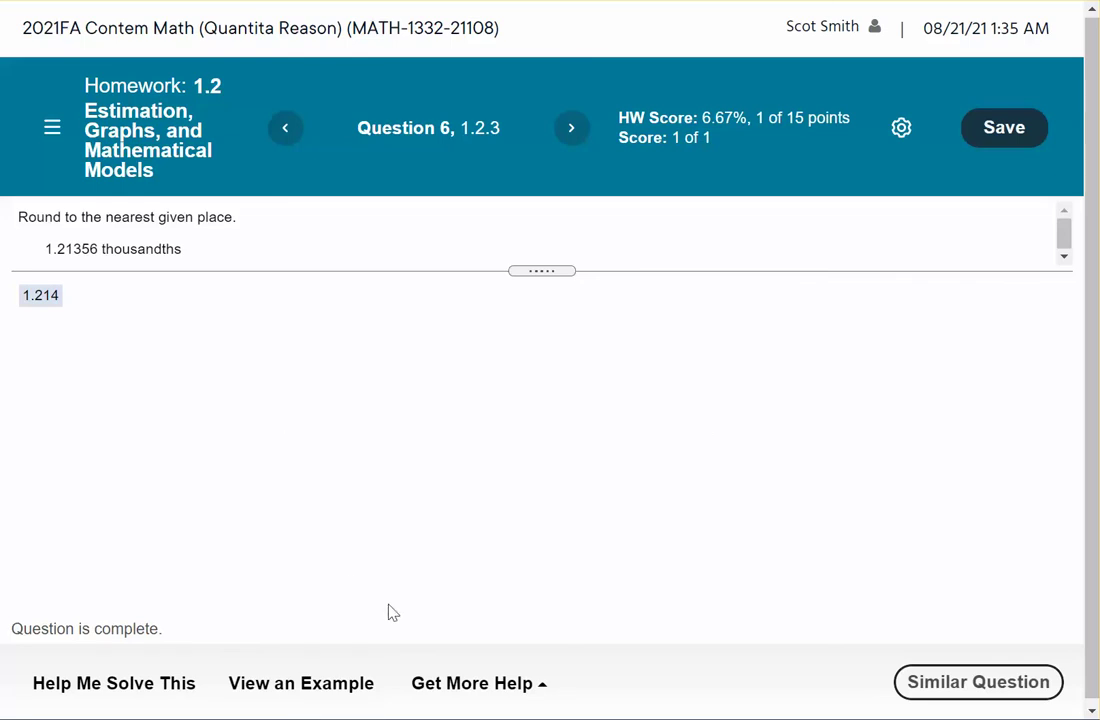
pyautogui.click(518, 688)
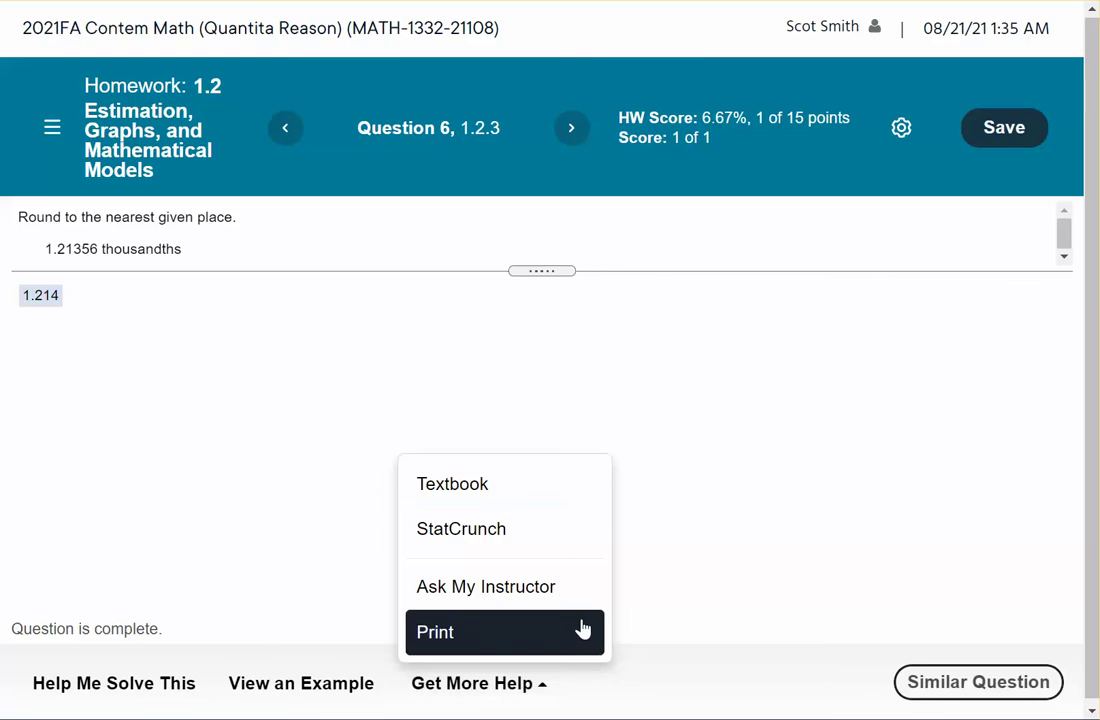
pyautogui.click(655, 550)
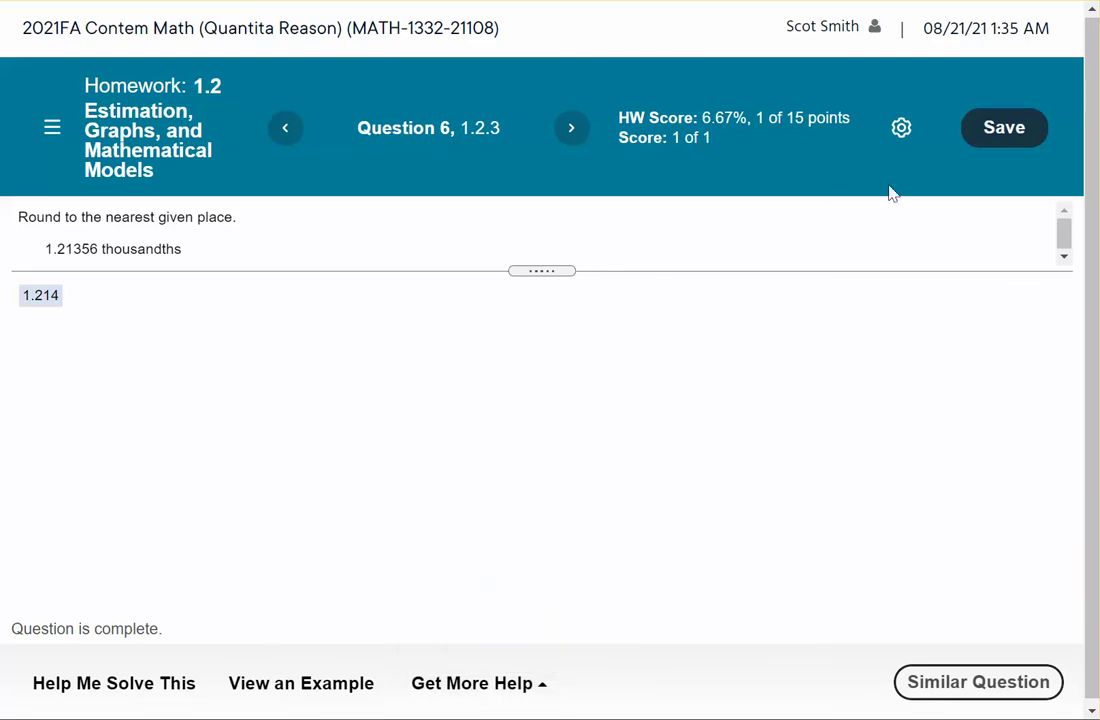
# Step: View the Accessibility mode settings and confirm them with the mode left Off
pyautogui.click(902, 130)
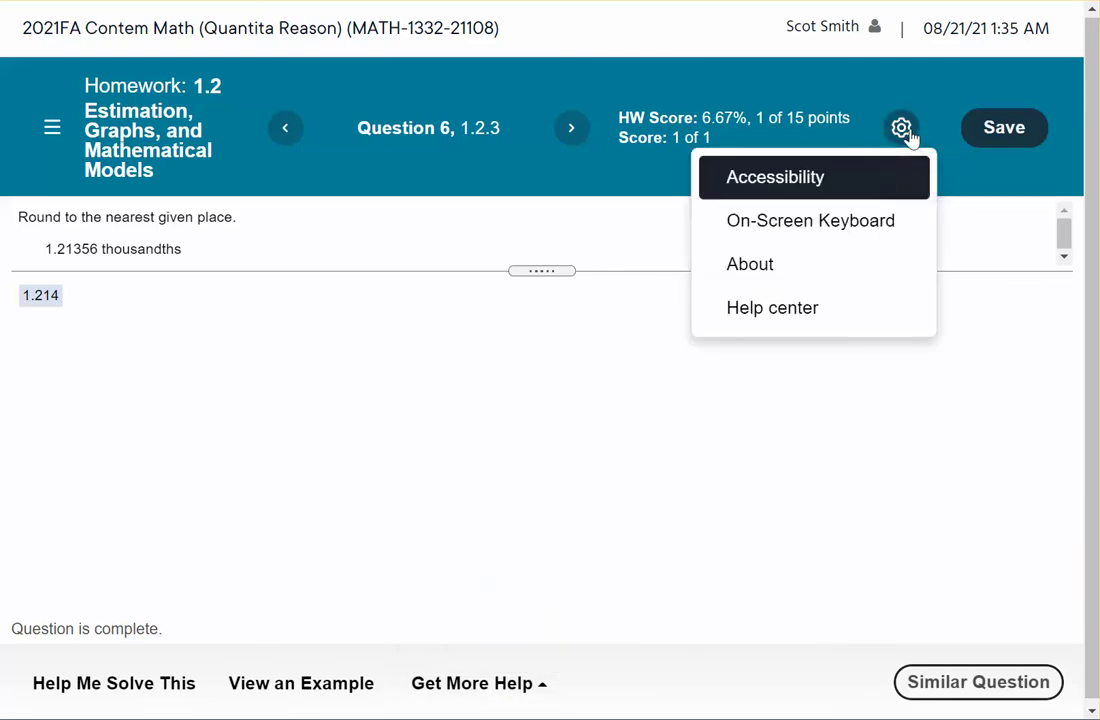
pyautogui.click(758, 188)
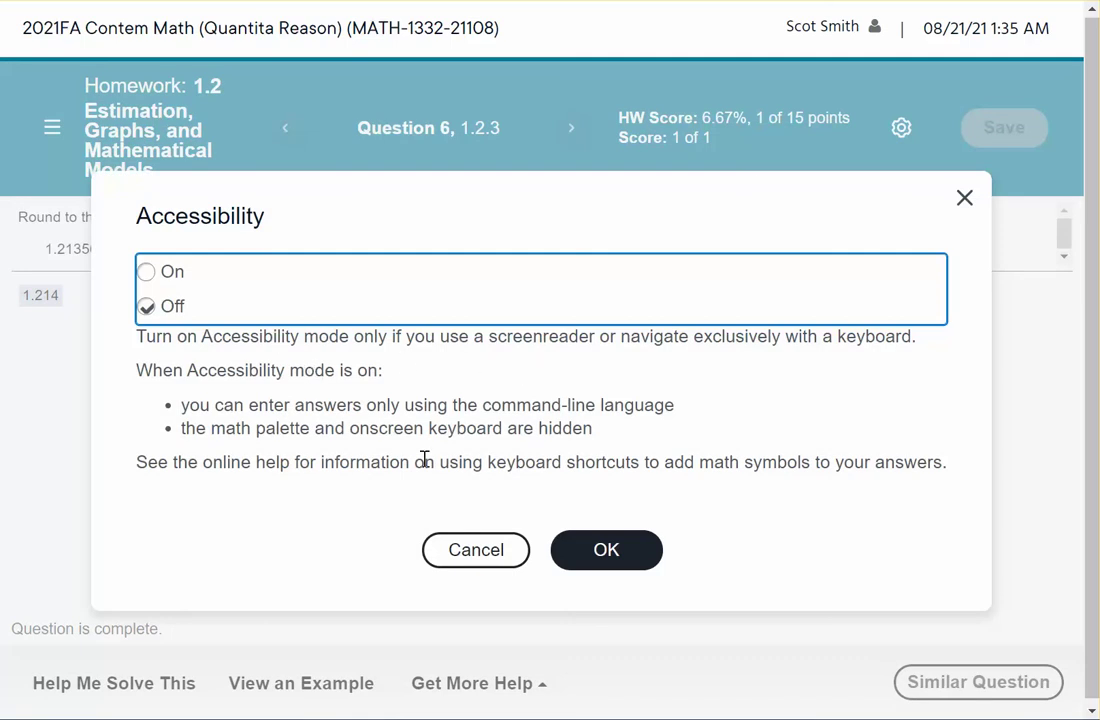
pyautogui.click(610, 553)
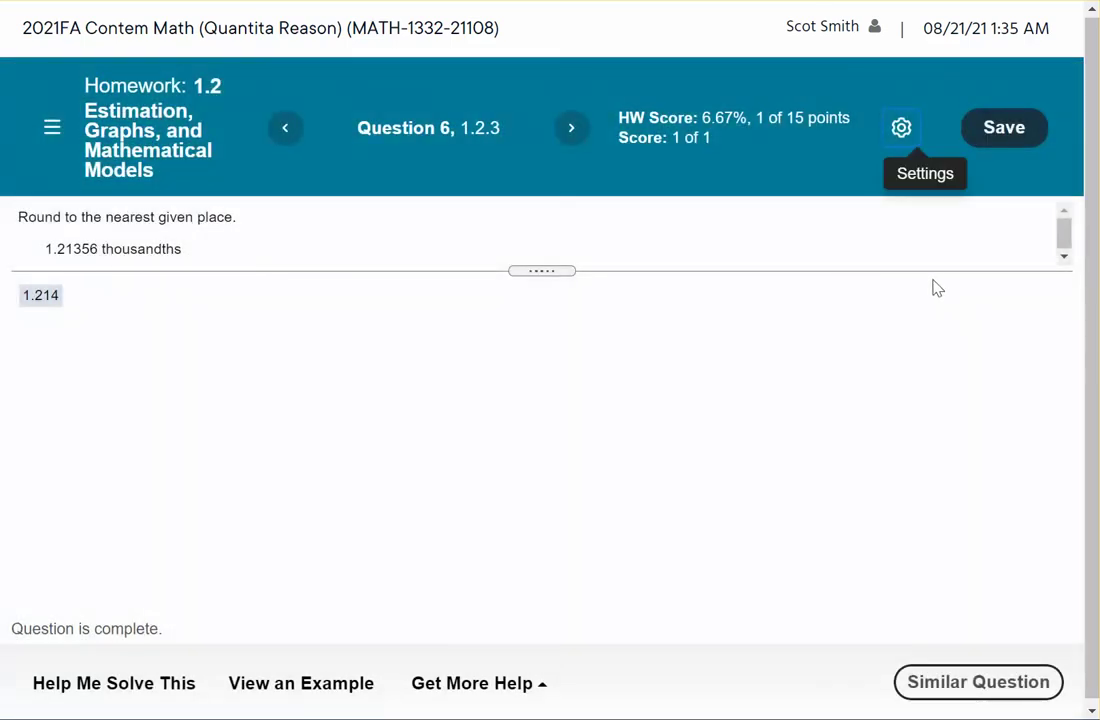